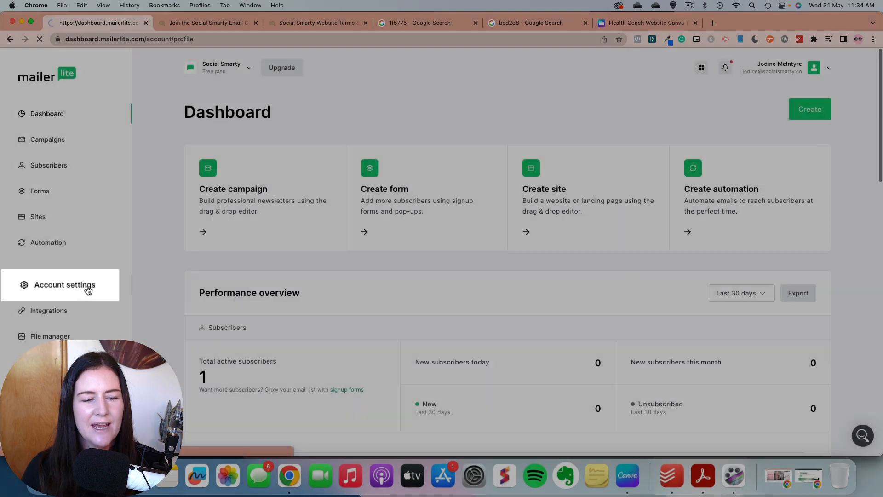
Step: Open the account settings, review the company profile's organization, time and branding details, and save it
left_click(65, 288)
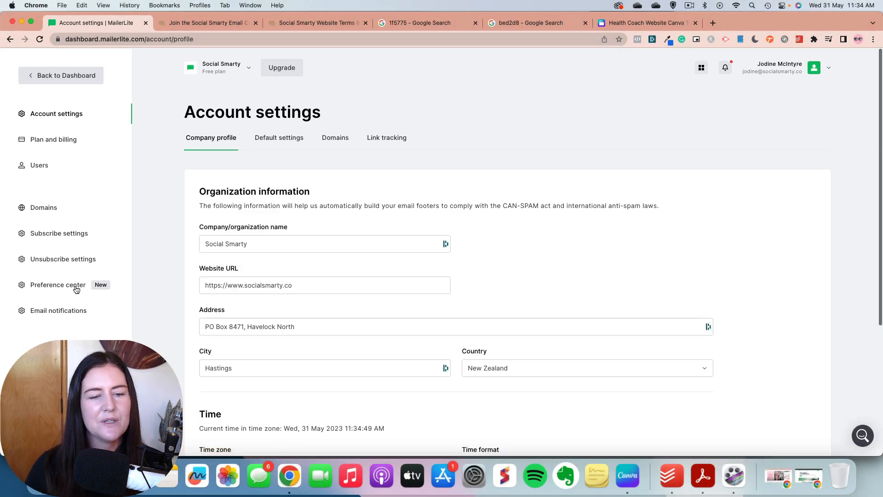
scroll(391, 266, "down", 3)
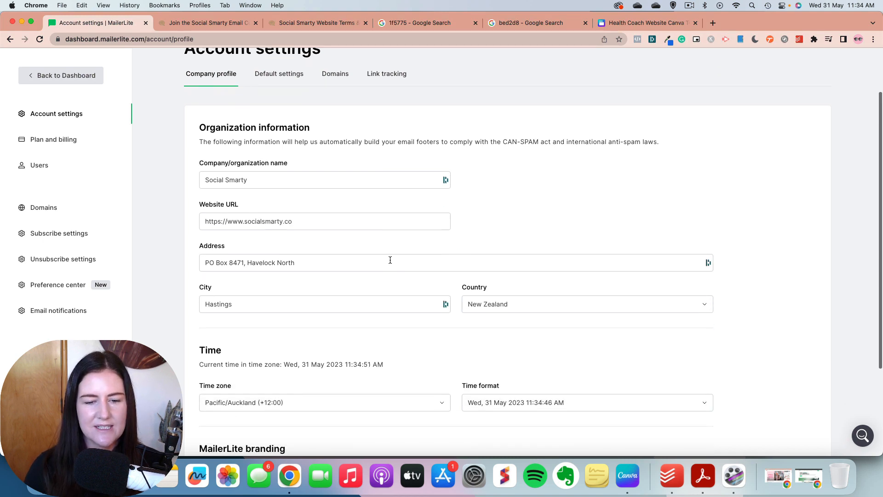
scroll(390, 260, "down", 6)
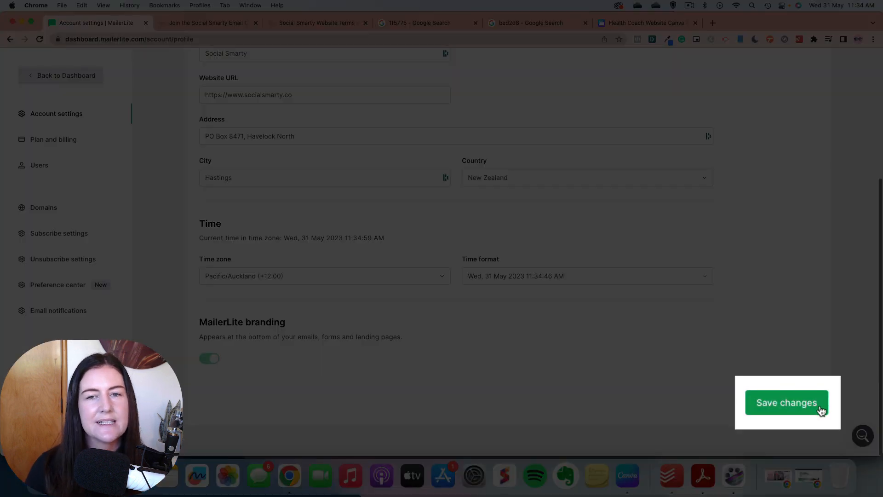
left_click(821, 410)
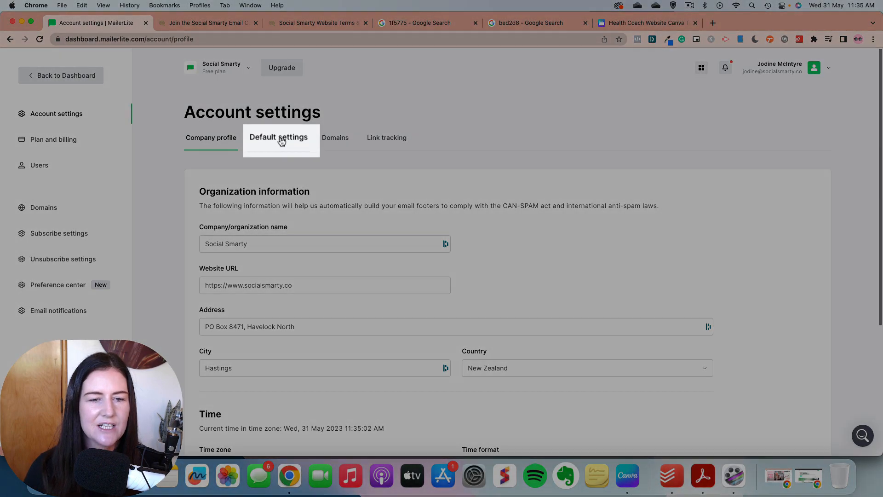
Step: In the default settings, put the sender's full name before "Social Smarty" in the sender name and enable showing the recipient's name
left_click(282, 138)
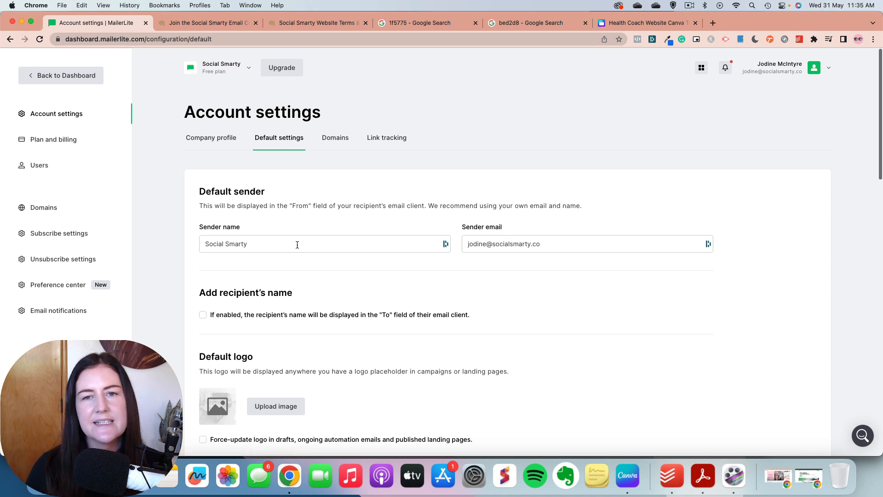
left_click(207, 244)
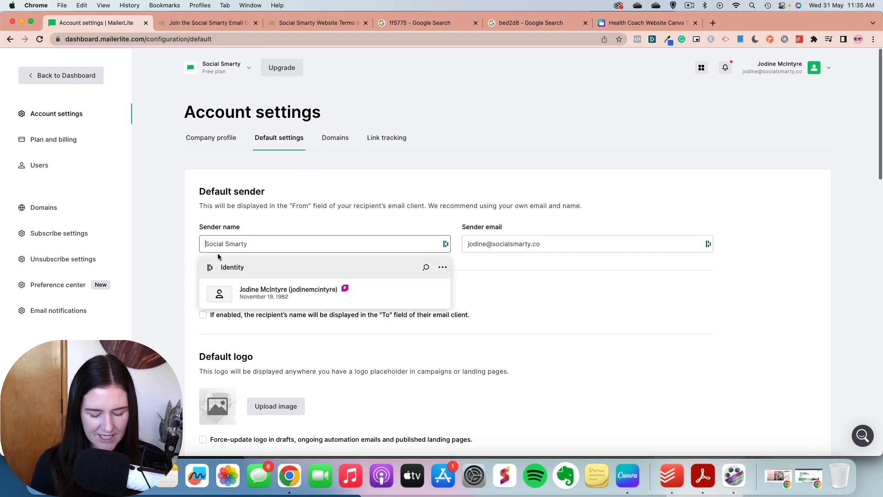
type("Jodine McIntyre,")
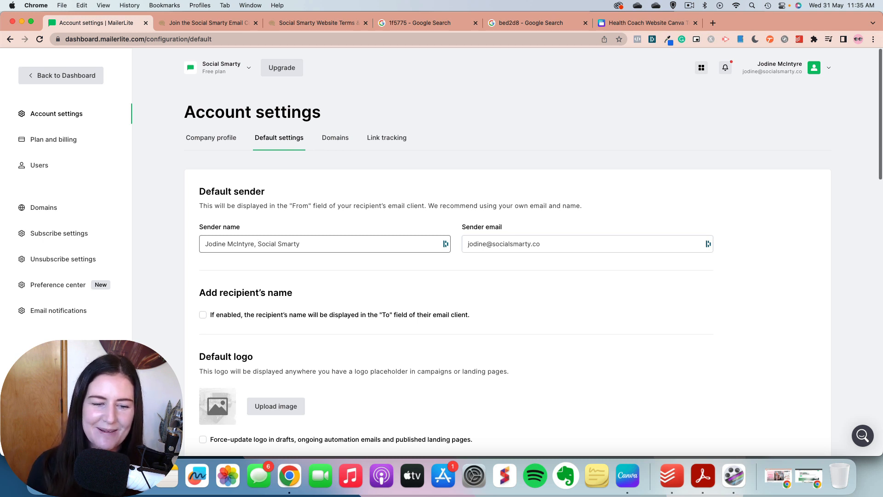
scroll(258, 294, "down", 3)
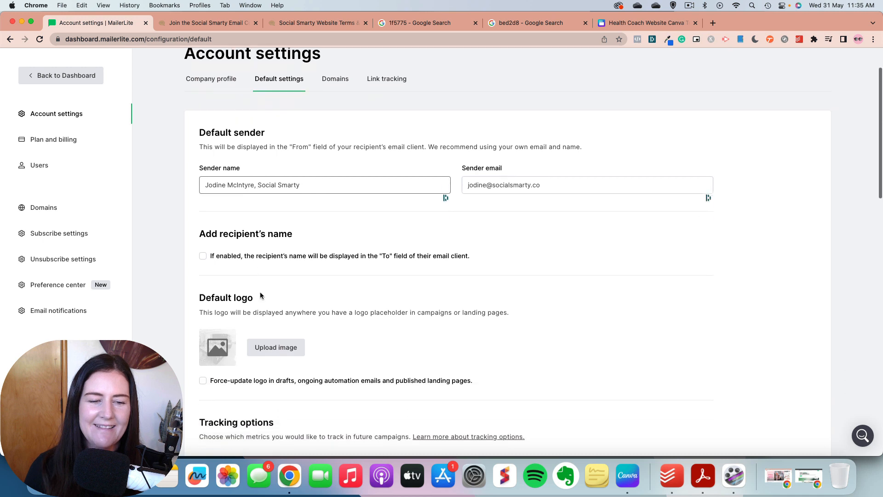
left_click(202, 254)
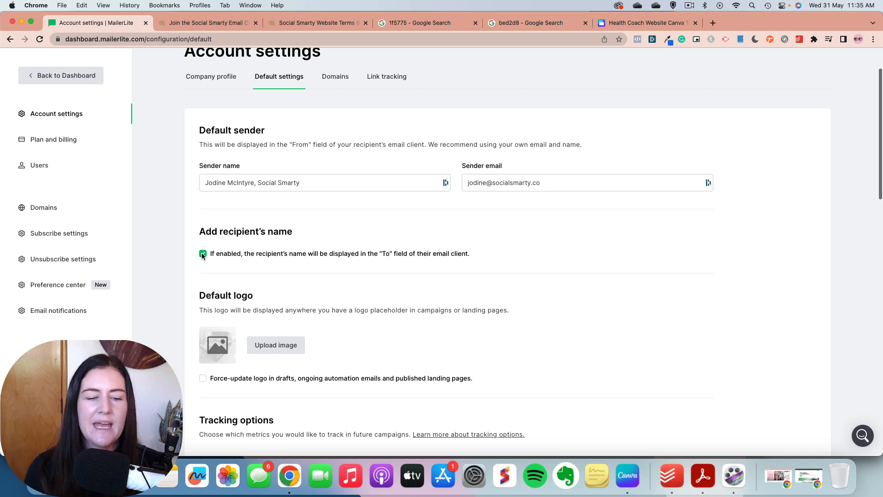
Step: Enable automatically generating a footer from the company details in the default settings
scroll(290, 258, "down", 3)
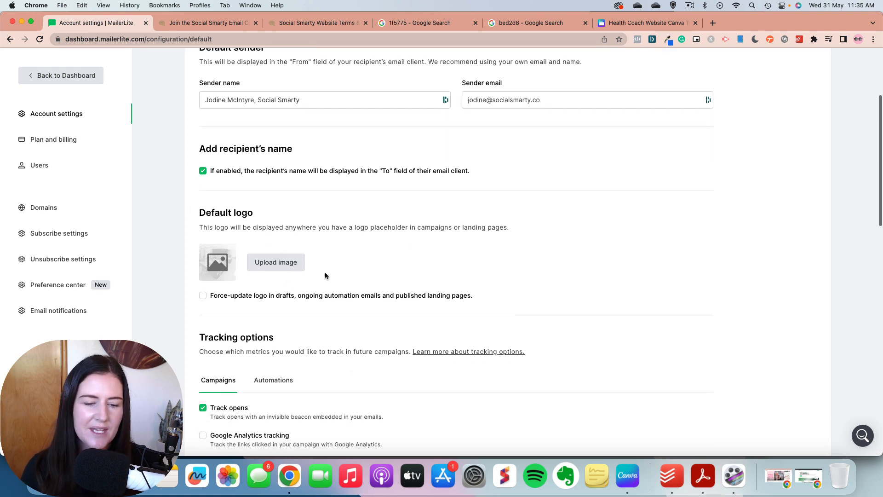
scroll(325, 272, "down", 5)
scroll(326, 275, "down", 1)
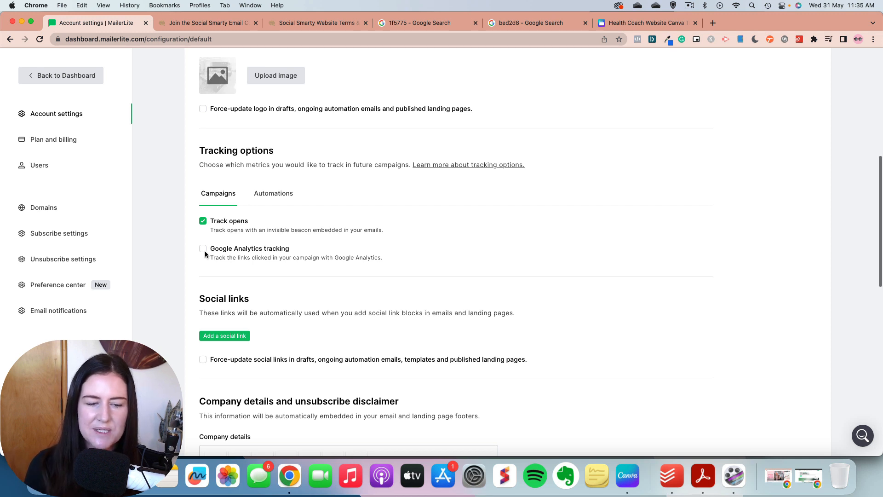
scroll(249, 205, "down", 3)
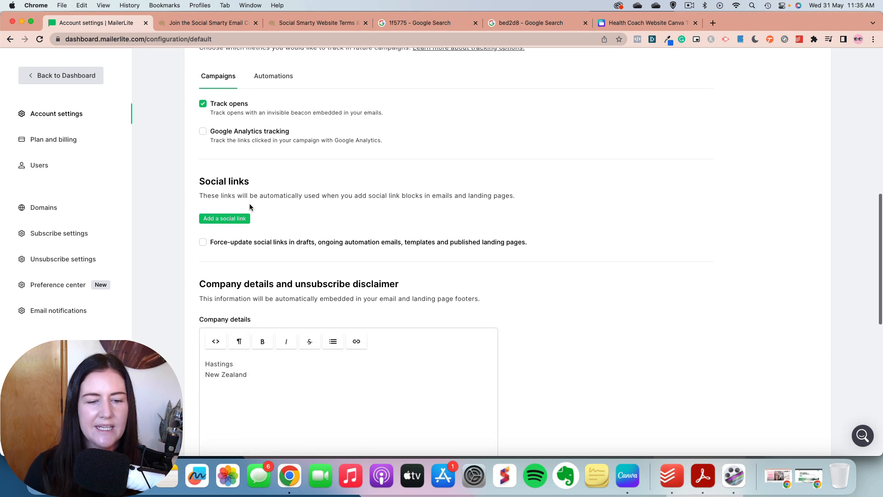
scroll(227, 237, "down", 5)
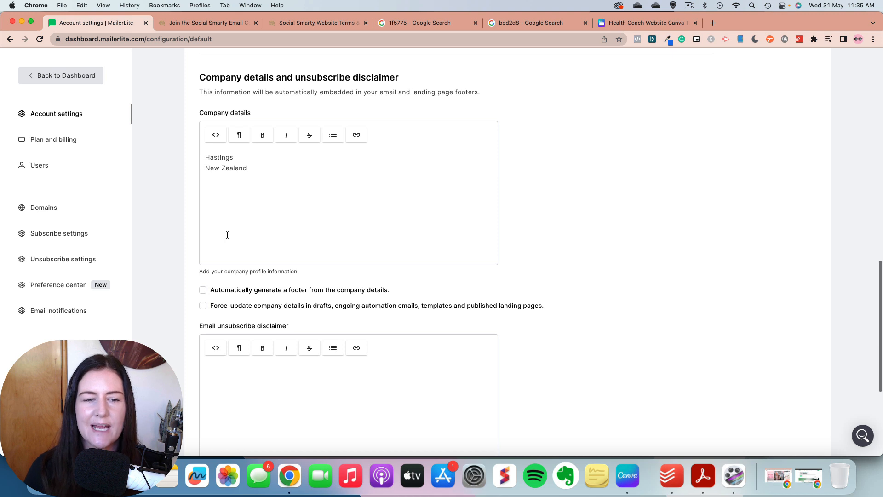
left_click(203, 289)
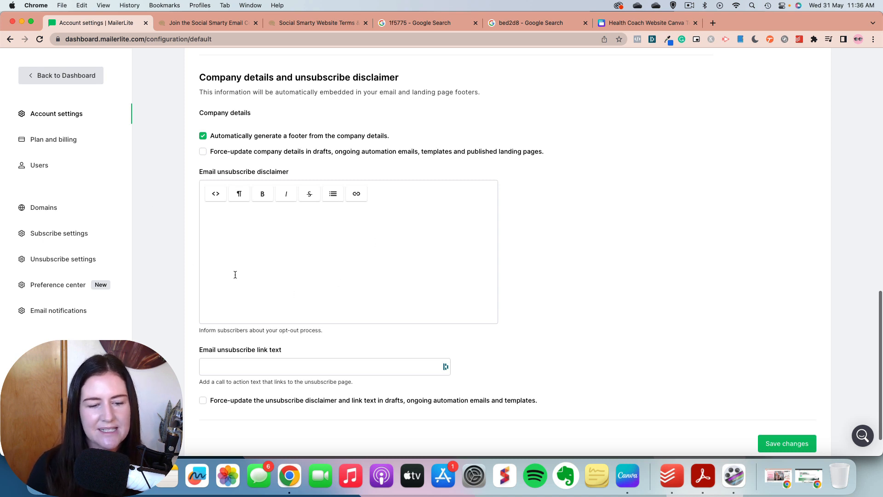
Step: Enter "Good ahead, break my heart and unsubscribe." as the email unsubscribe link text
scroll(235, 275, "down", 2)
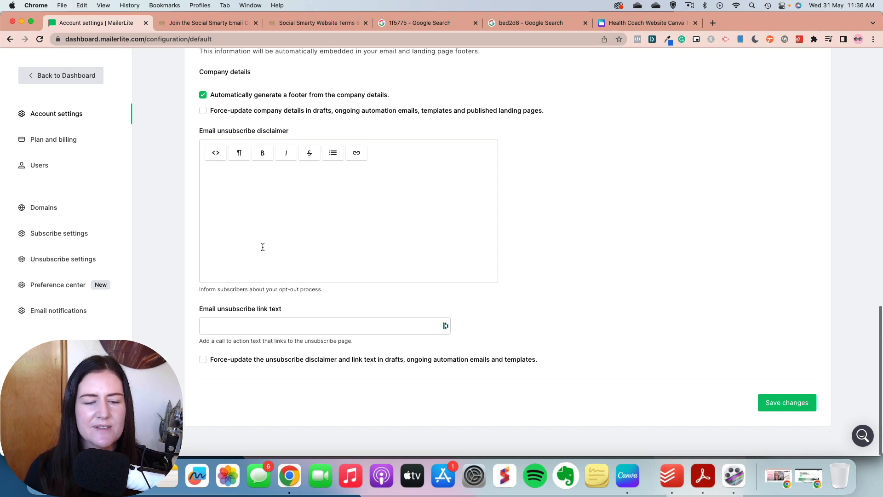
left_click(248, 327)
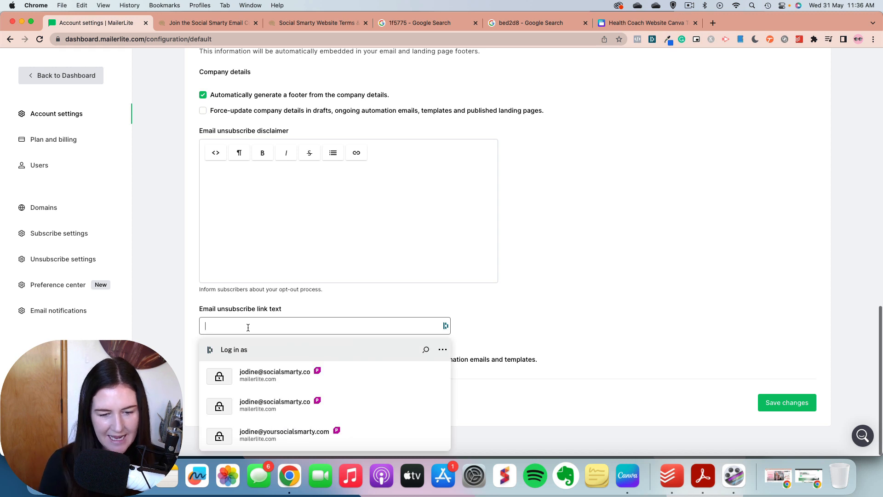
type("Good a")
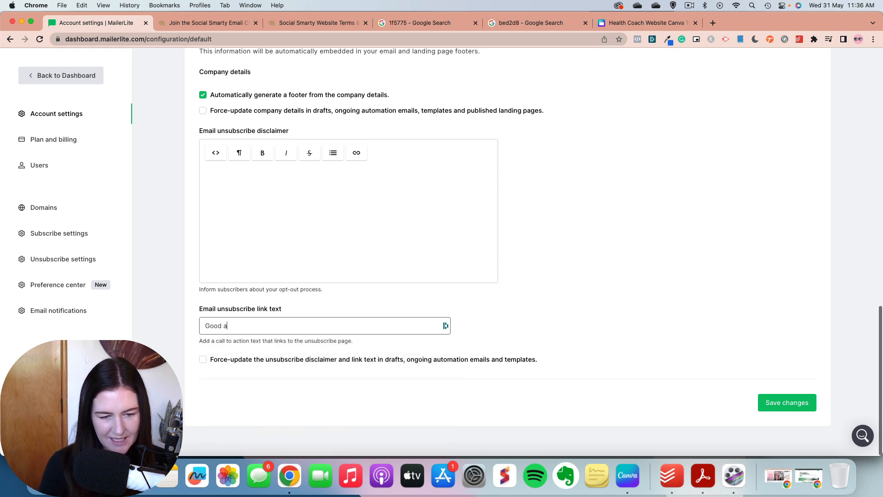
type("head, break ")
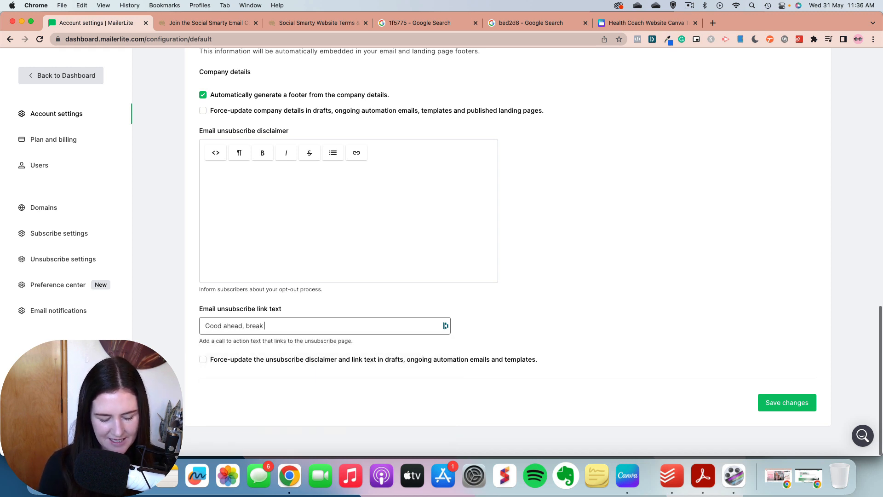
type("my hear")
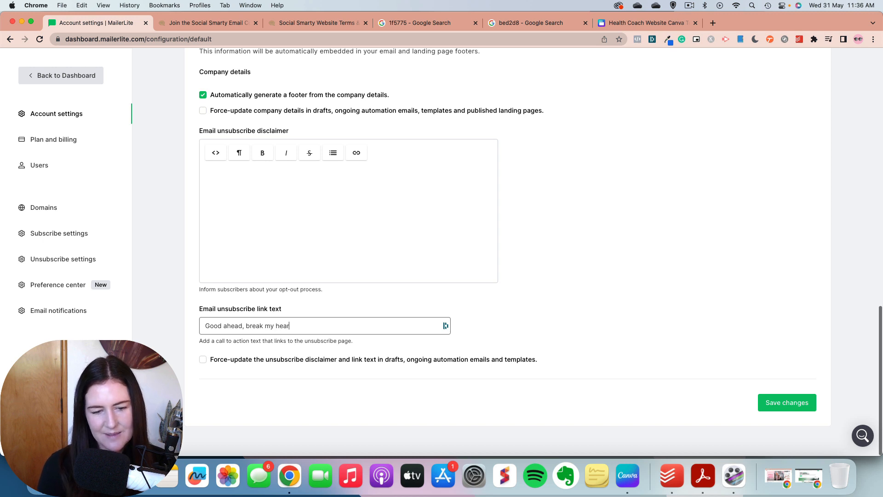
type("t and u")
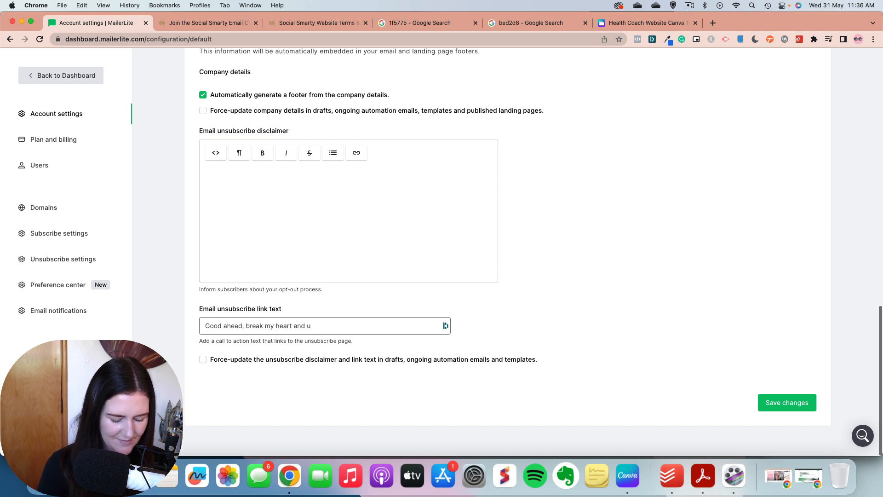
type("nsu")
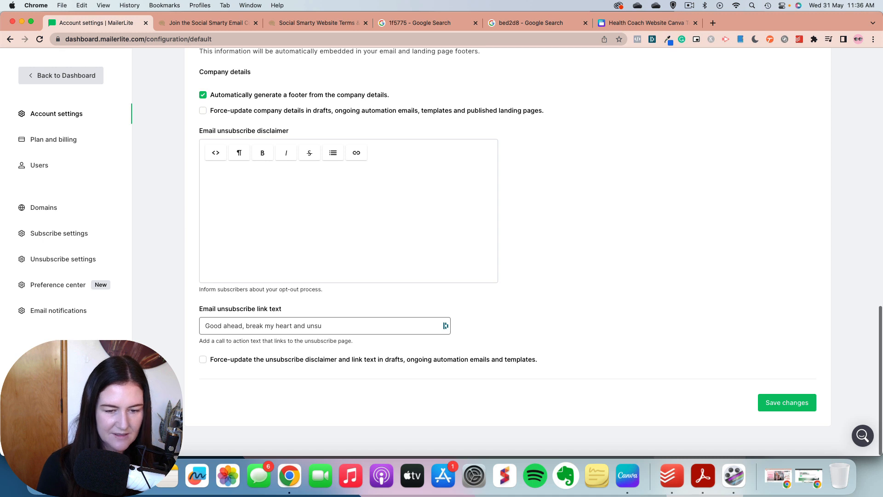
type("bscribe.")
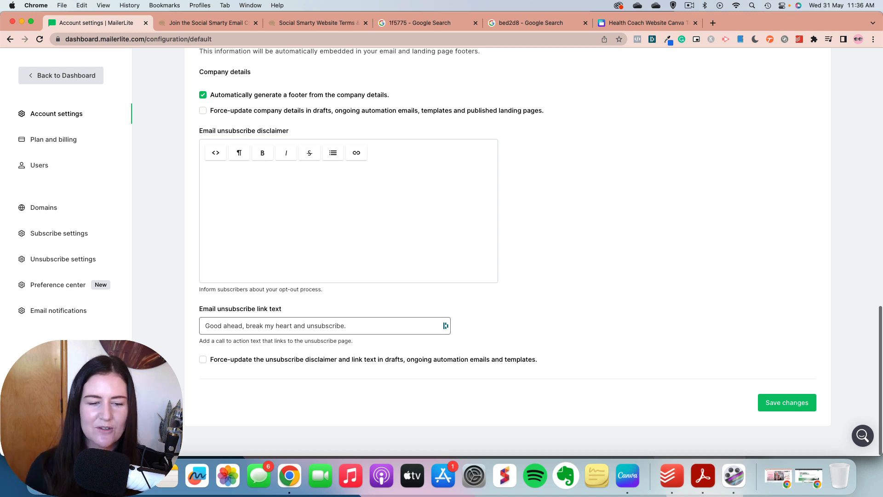
Step: Clear the email unsubscribe link text and save the default settings
left_click_drag(358, 326, 197, 317)
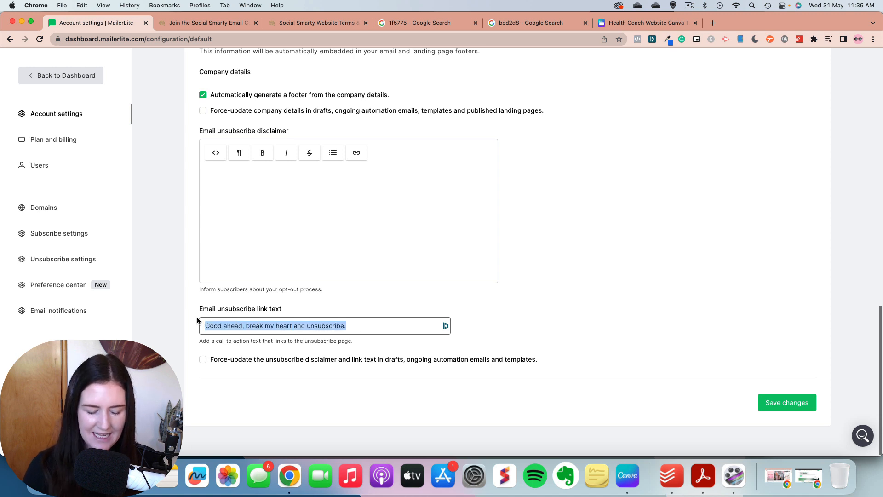
key("BackSpace")
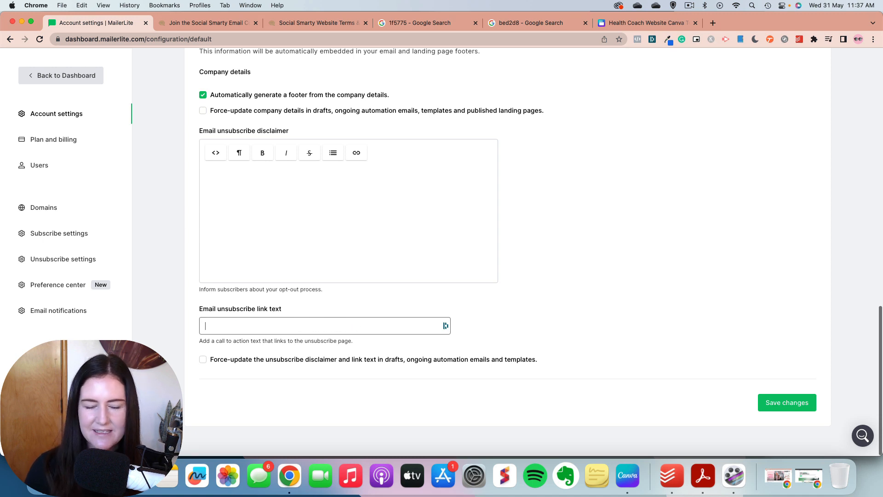
left_click(808, 408)
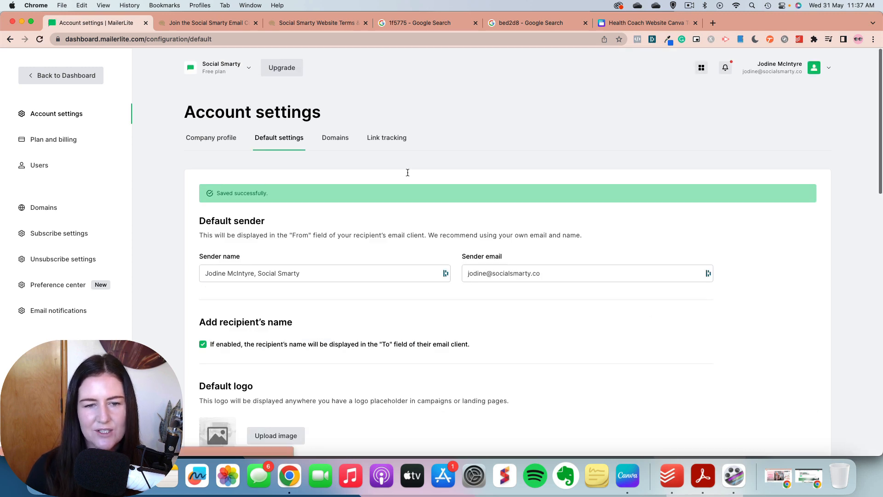
Step: Examine the account's domain settings and the UTM tags in the link tracking settings
left_click(332, 147)
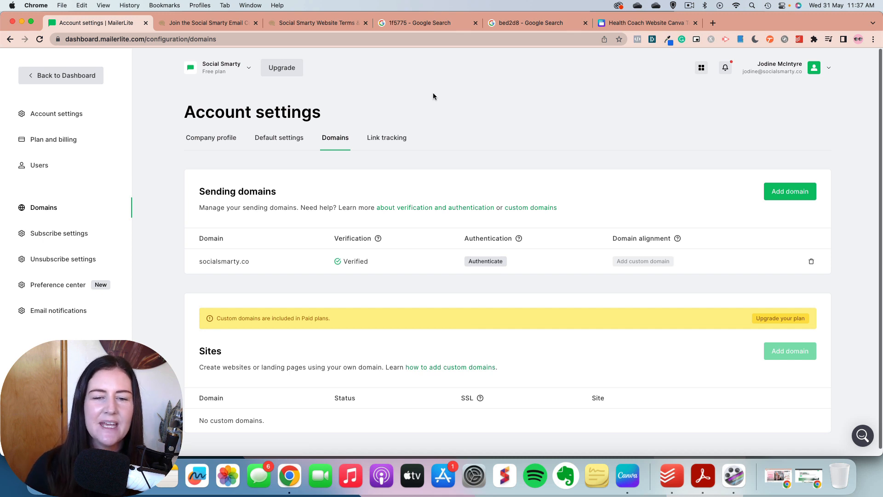
left_click(397, 139)
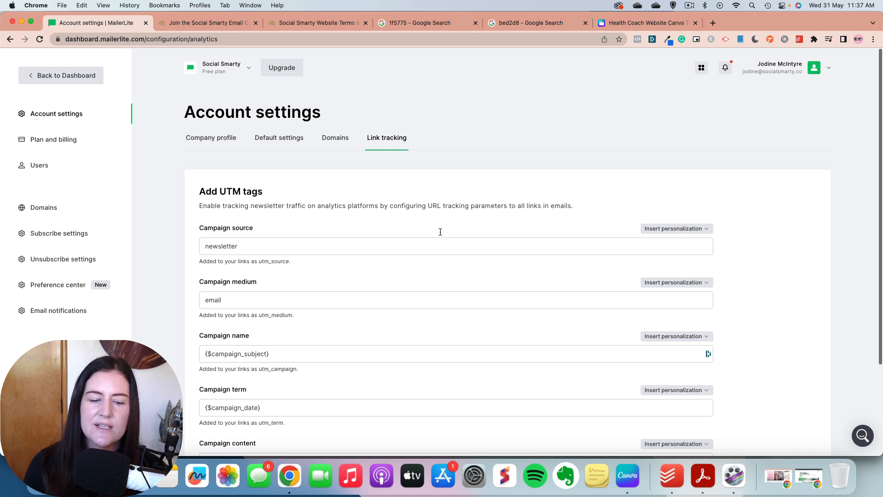
scroll(461, 341, "down", 3)
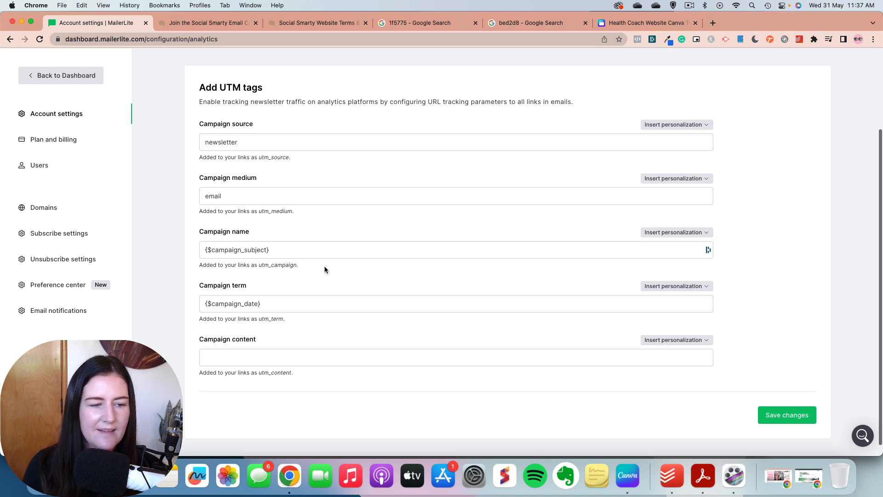
scroll(325, 270, "up", 3)
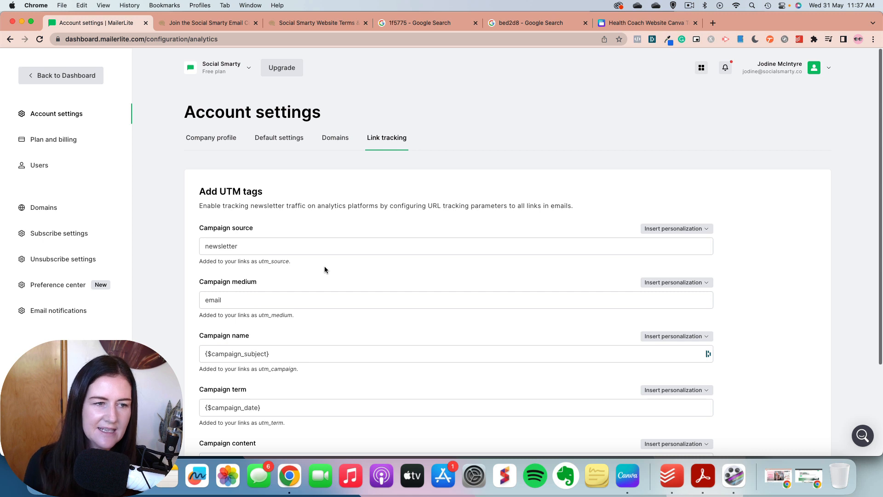
Step: Leave the account settings and create a new landing page site named "Website Sign Ups", continuing to its subscriber groups
left_click(55, 80)
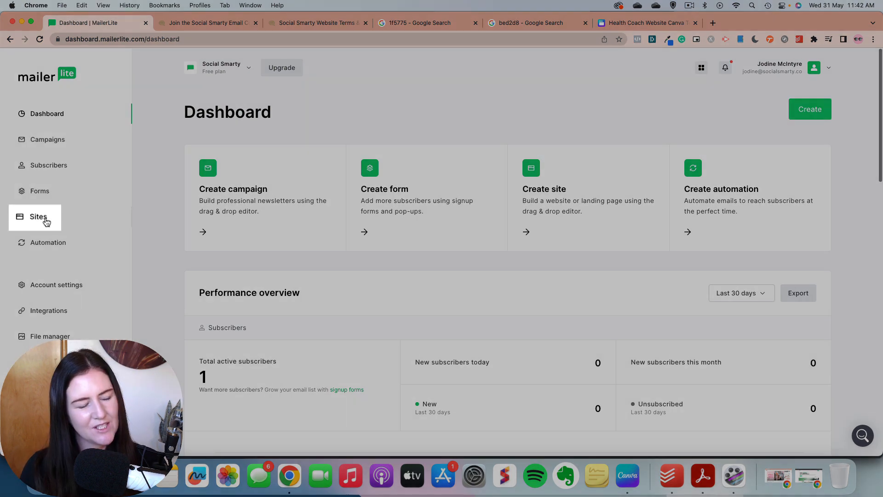
left_click(45, 221)
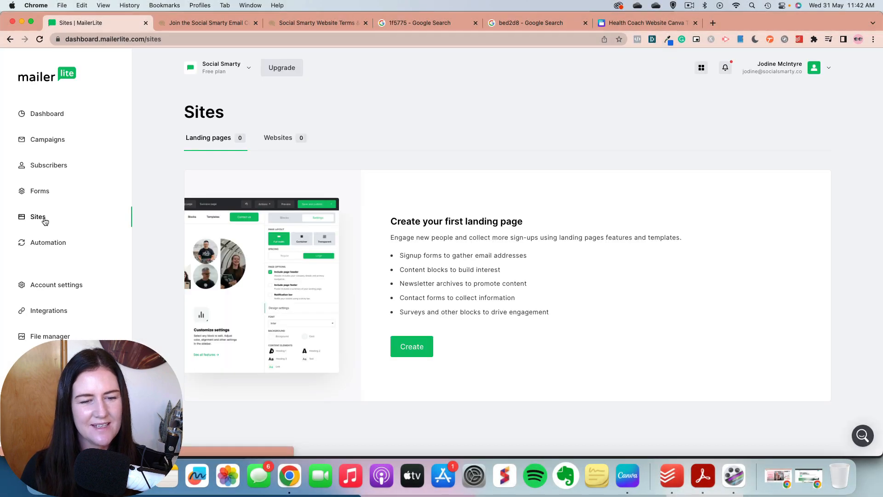
left_click(415, 356)
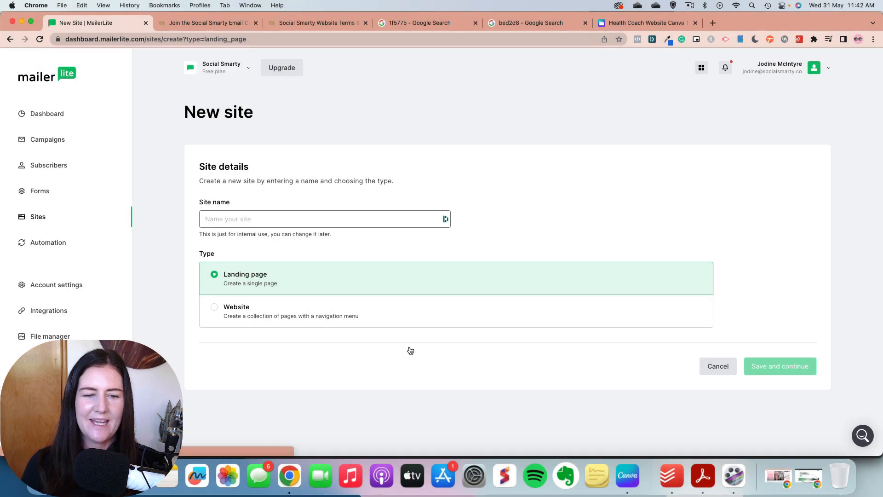
left_click(246, 221)
type("Web")
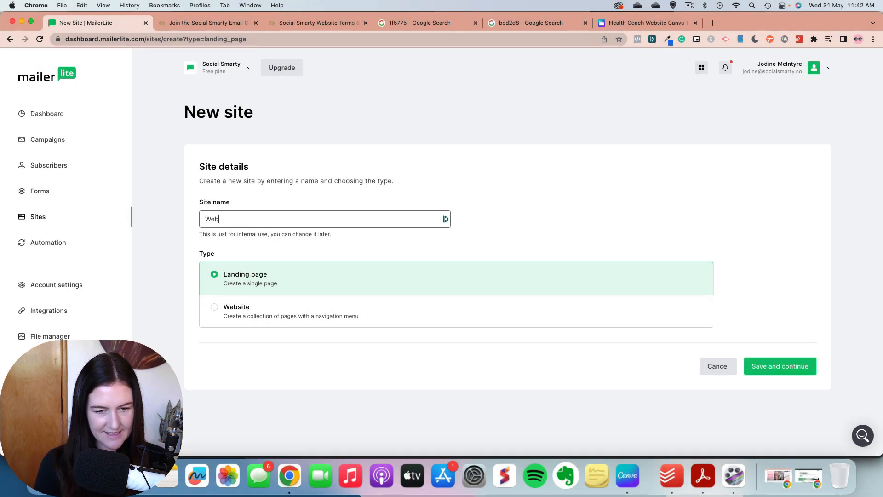
type("site Sign Ups")
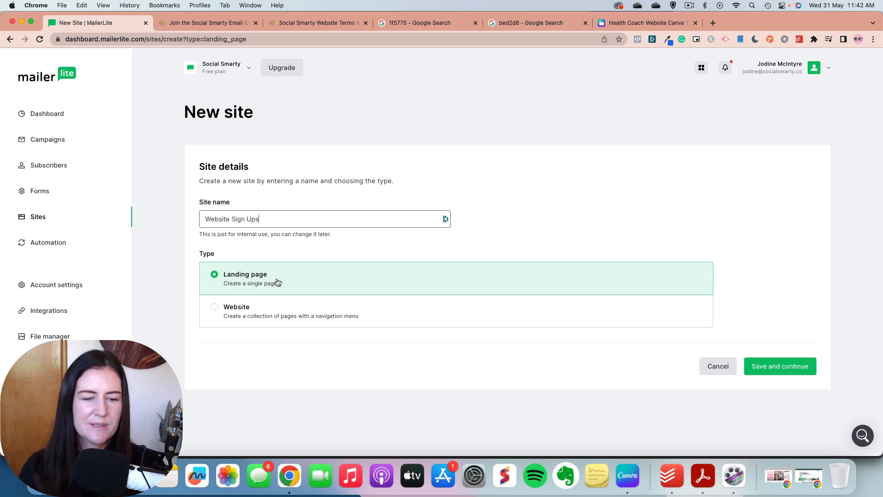
left_click(780, 366)
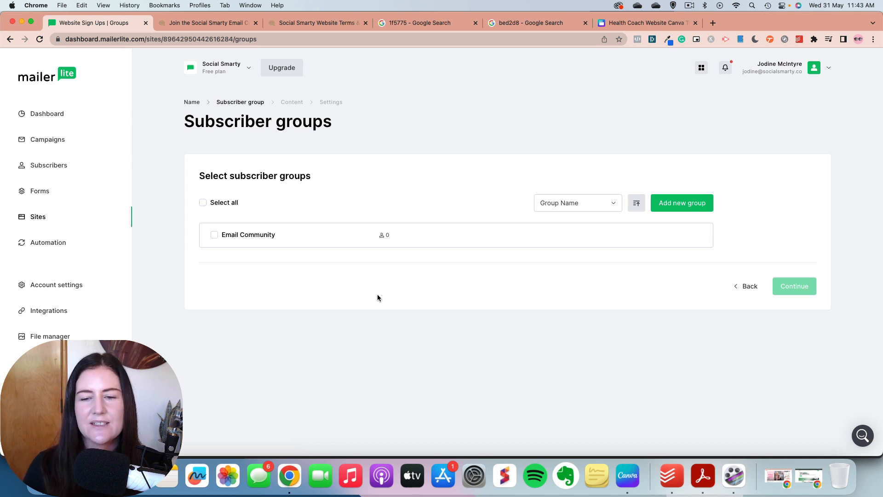
Step: Create a subscriber group named "Website Sign Ups" for the landing page and continue to the template choice
left_click(686, 208)
type("W")
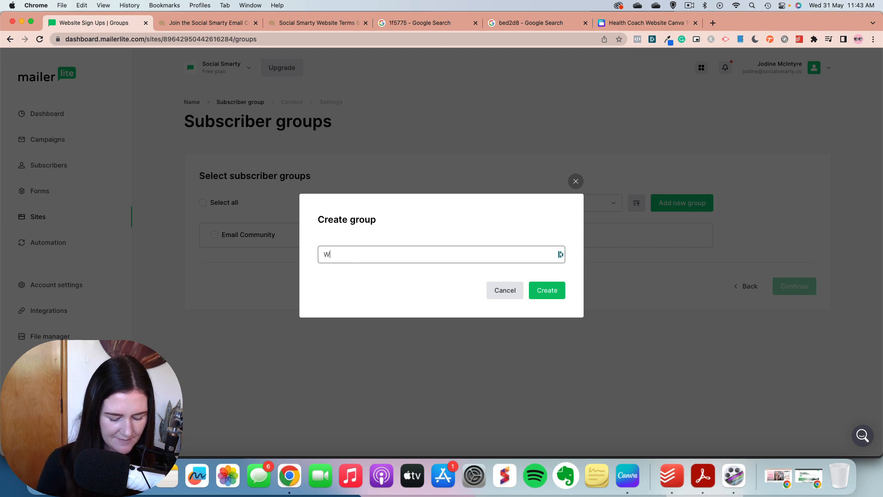
type("ebsite Sign Ups")
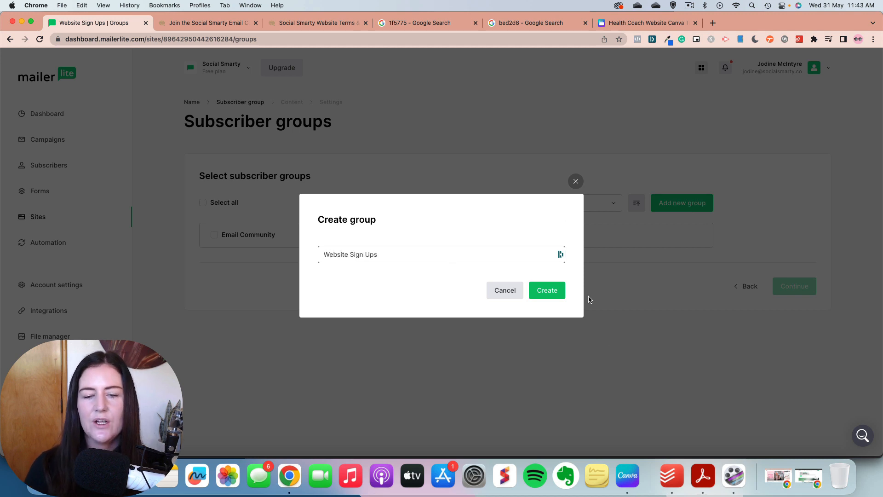
left_click(553, 297)
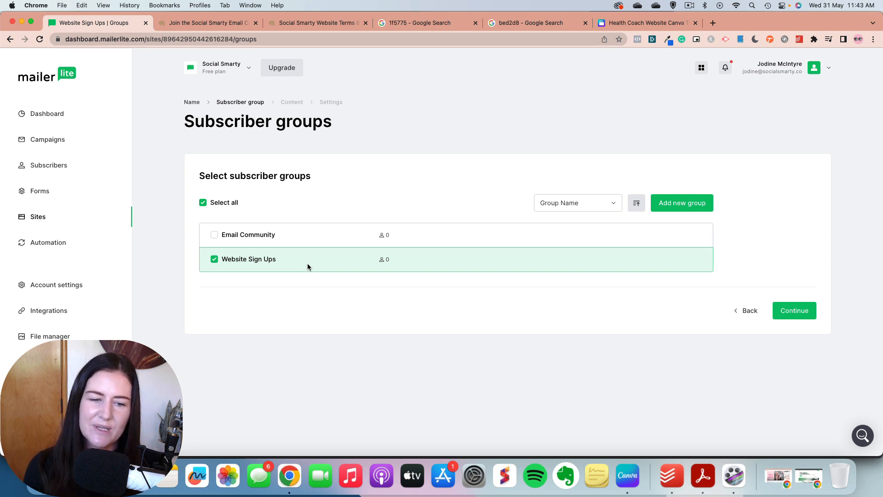
left_click(794, 317)
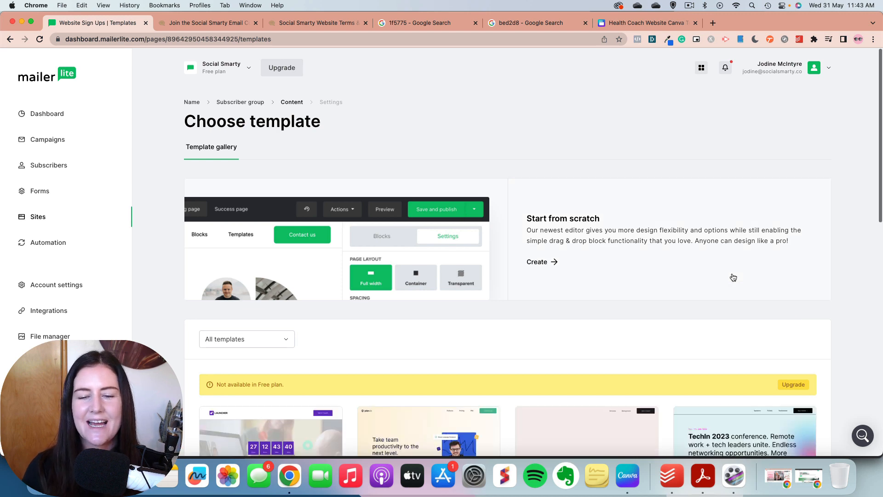
Step: Look through the template gallery and start the landing page from scratch
scroll(733, 276, "down", 5)
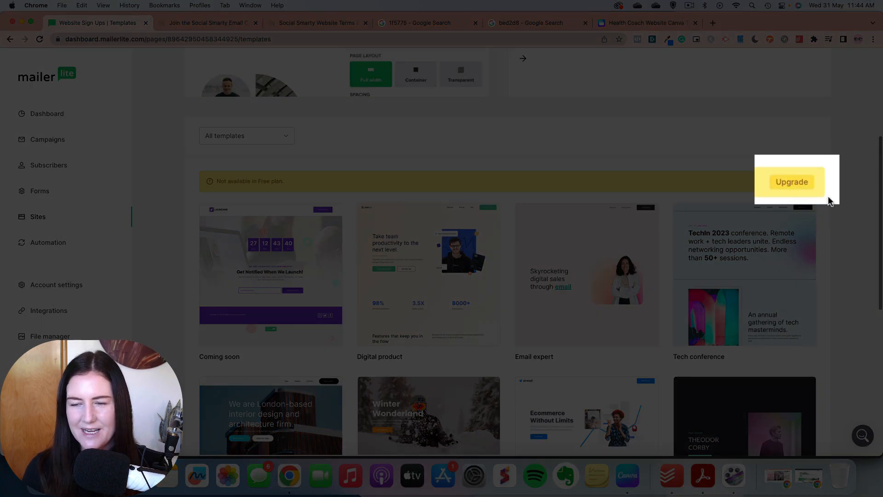
scroll(821, 193, "up", 5)
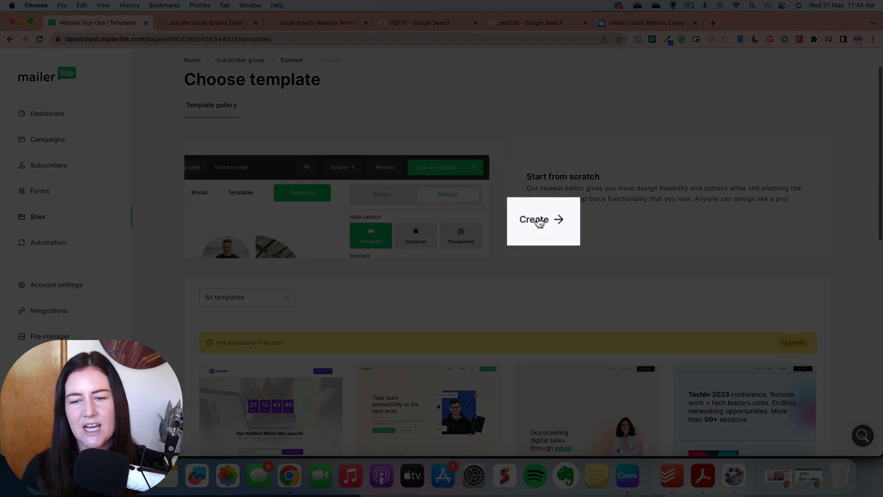
left_click(542, 223)
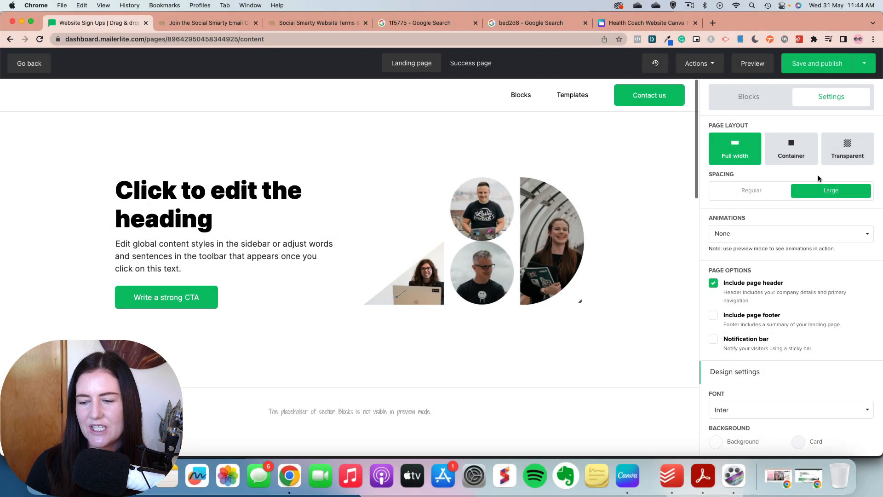
Step: Try the Regular page spacing on the landing page and switch back to Large
scroll(816, 177, "down", 5)
scroll(813, 181, "up", 5)
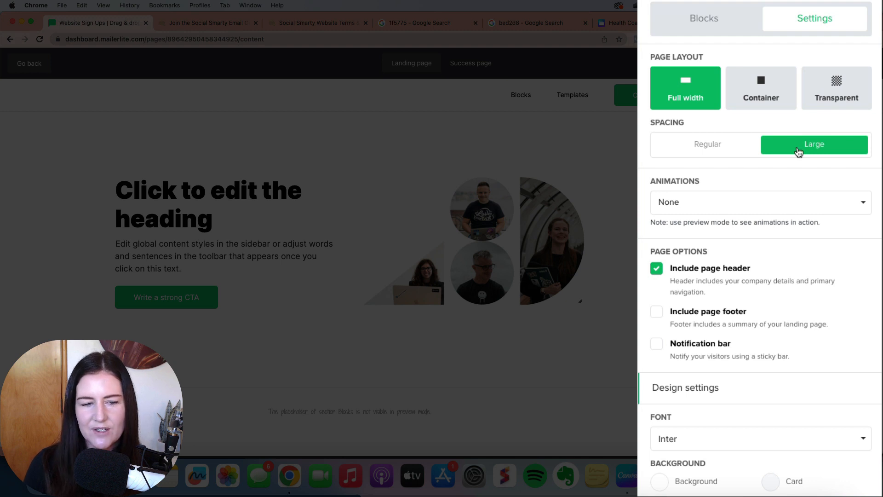
left_click(702, 147)
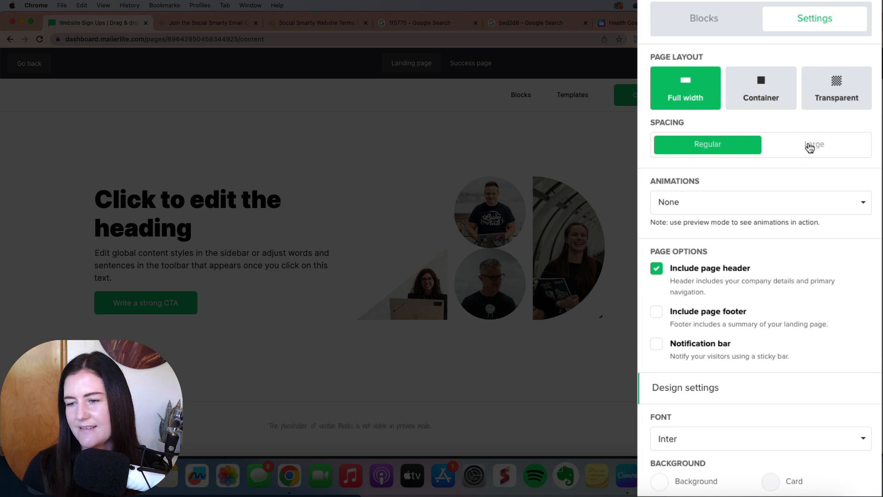
left_click(809, 147)
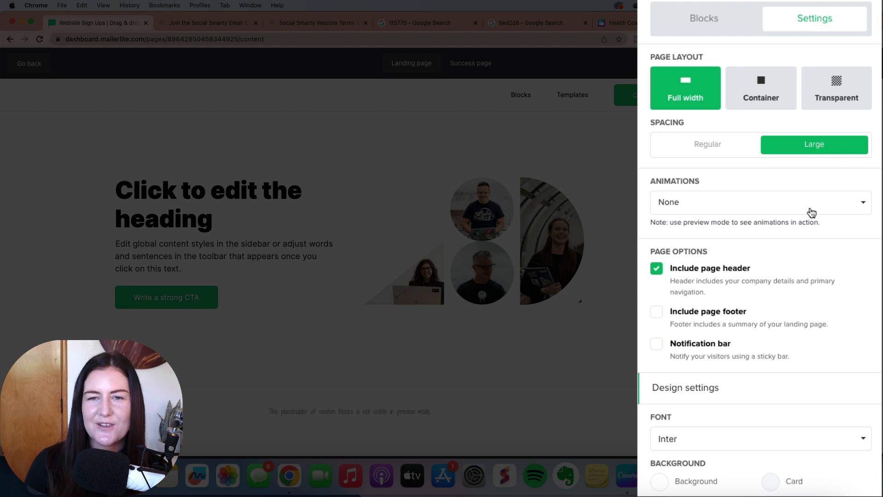
Step: Exclude the page header from the landing page and set the overall design font to Playfair Display
scroll(812, 212, "down", 5)
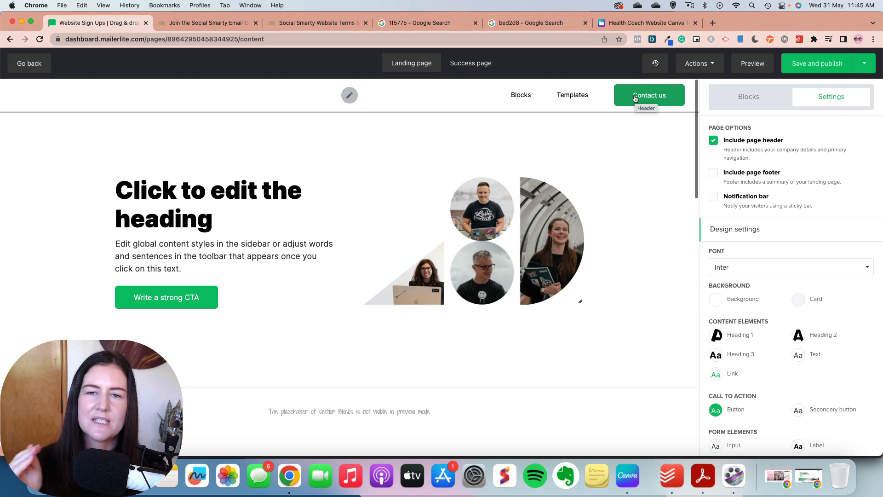
left_click(714, 141)
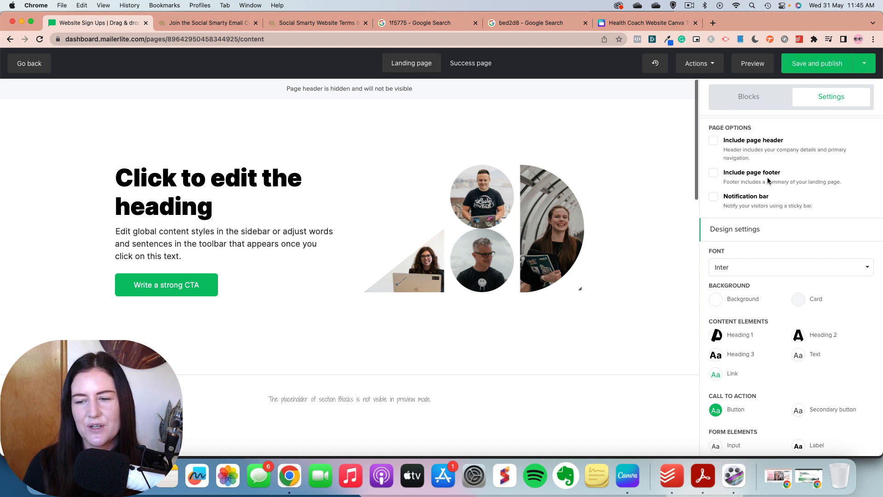
scroll(767, 178, "down", 3)
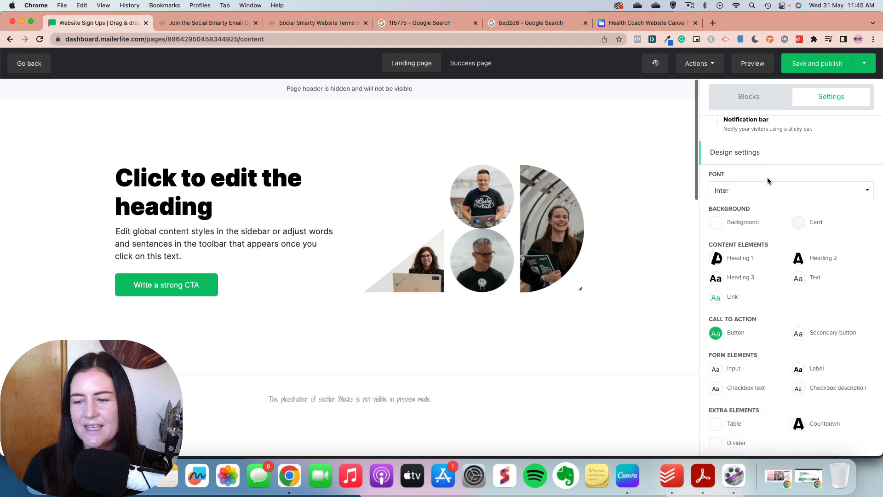
scroll(767, 179, "down", 1)
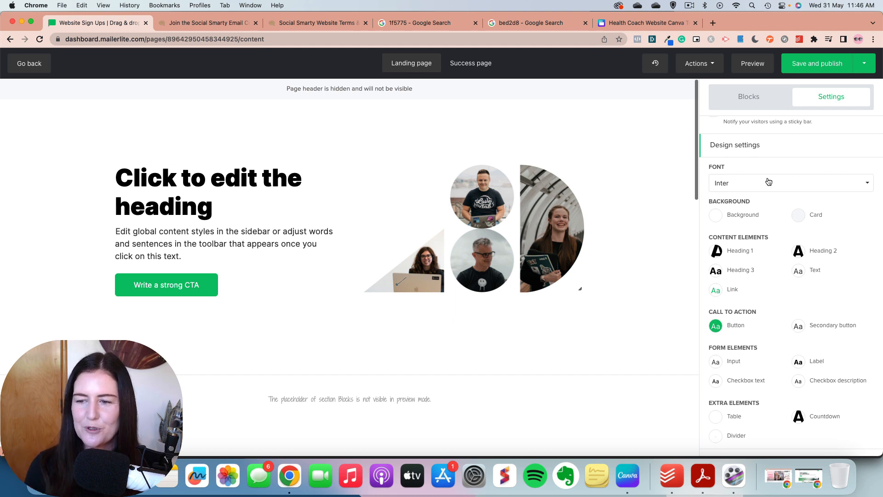
left_click(753, 189)
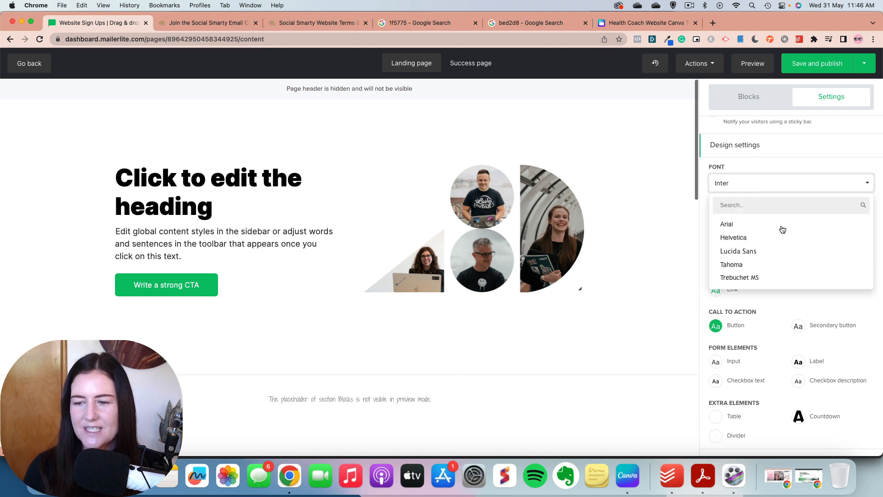
scroll(785, 231, "down", 10)
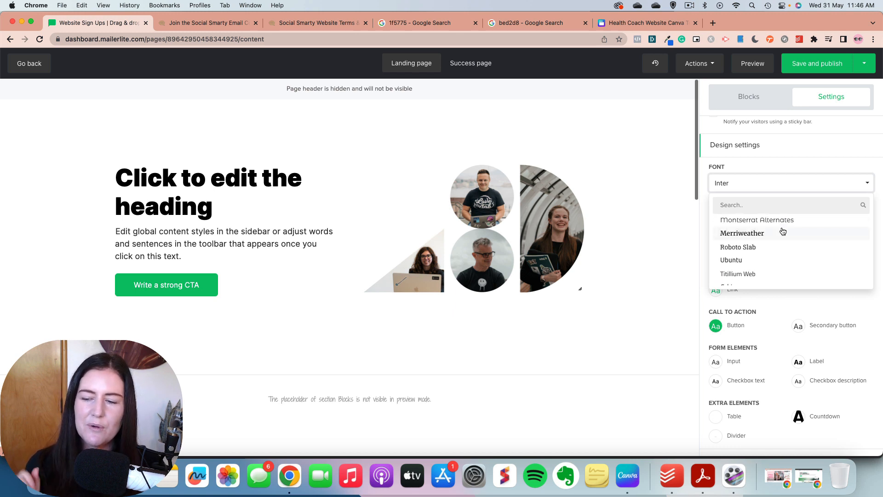
scroll(782, 230, "up", 10)
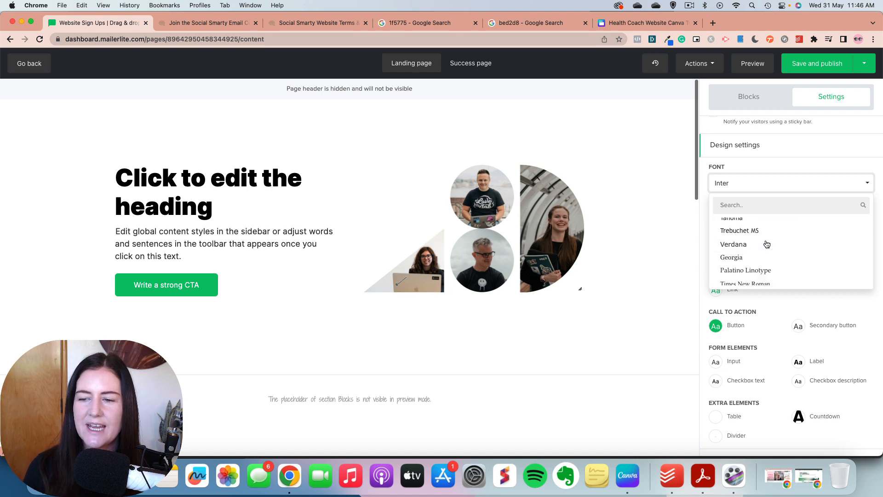
left_click(736, 205)
type("pl")
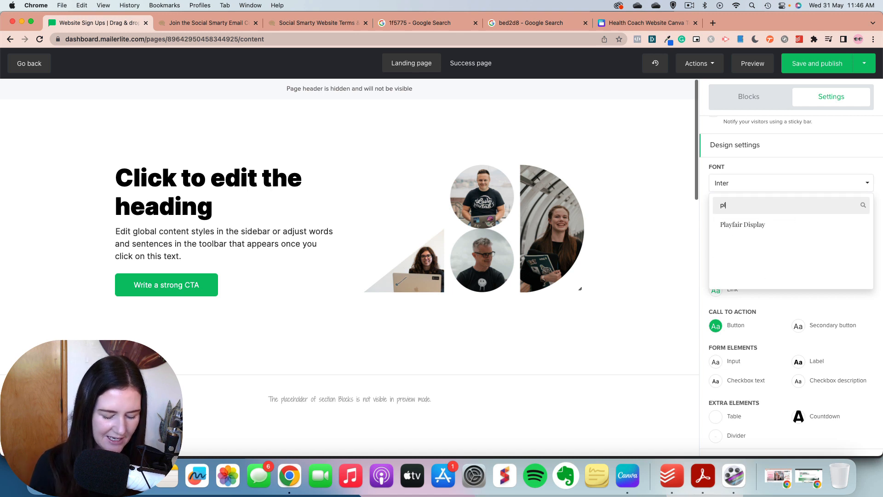
type("ay")
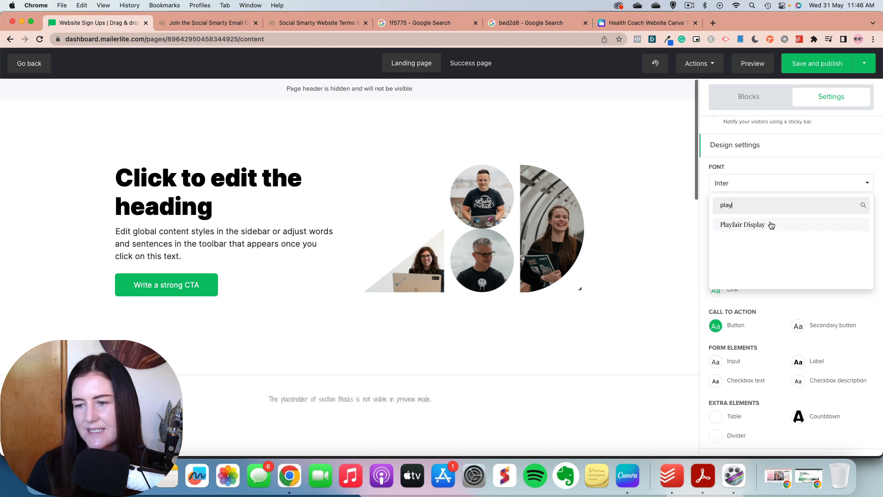
left_click(766, 224)
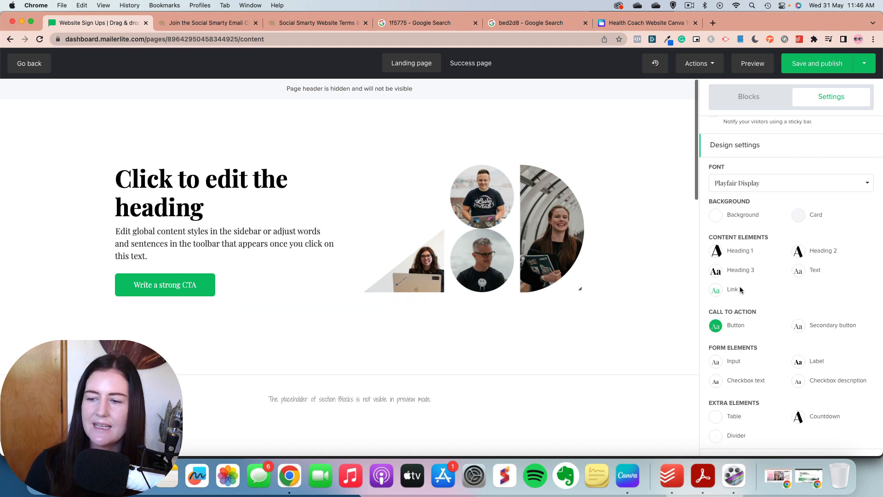
Step: Set the font of the Text content element to Montserrat and save the style
left_click(798, 274)
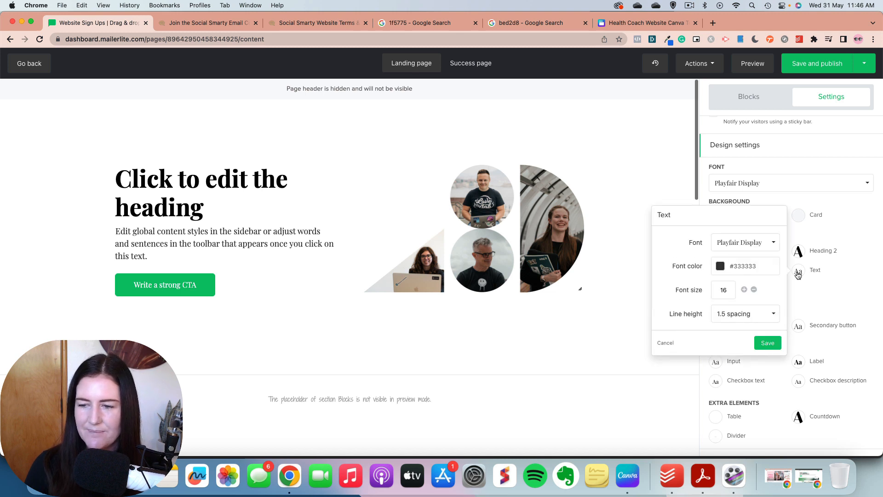
left_click(771, 247)
left_click(748, 243)
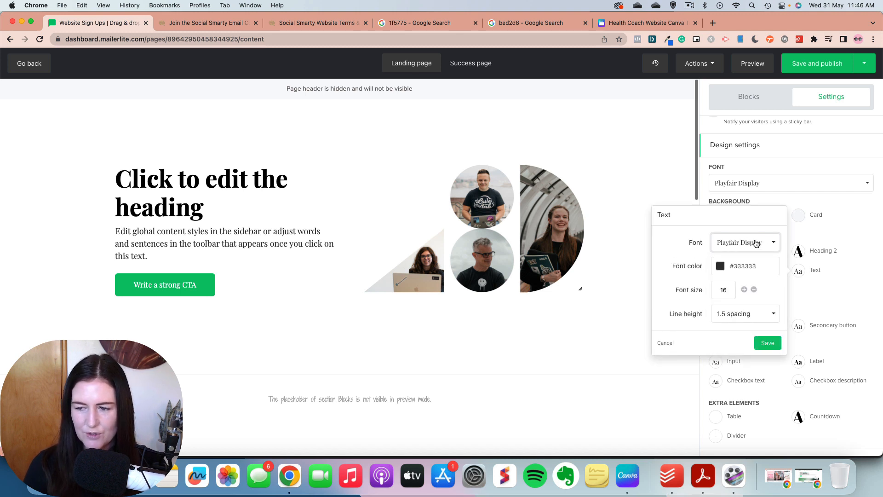
left_click(757, 244)
scroll(758, 305, "down", 3)
scroll(758, 305, "down", 3)
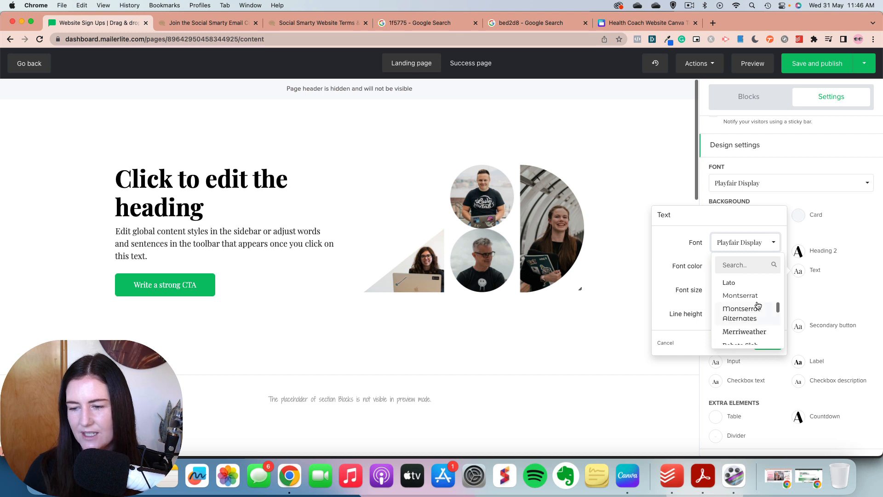
left_click(746, 296)
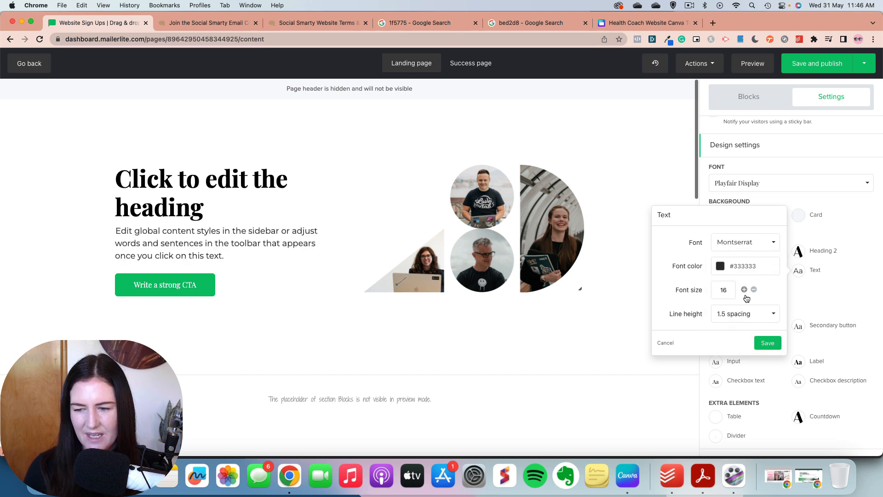
left_click(768, 344)
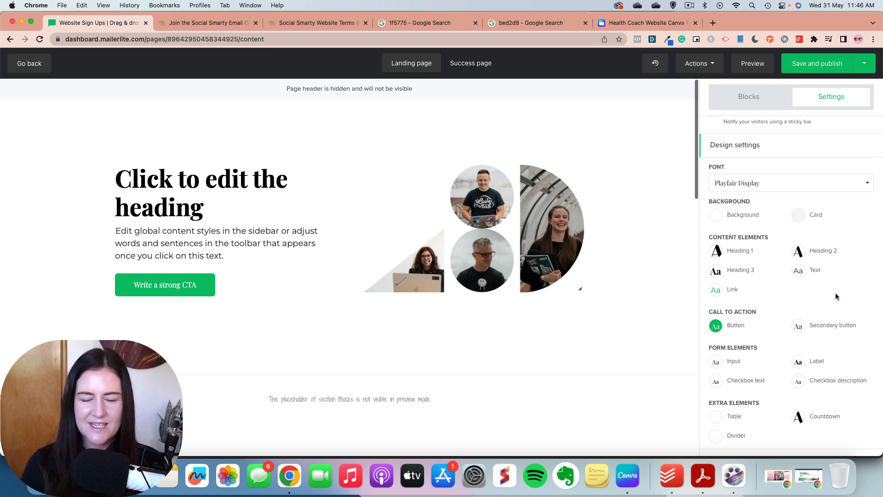
Step: Set the call-to-action button's normal background color to #1f5775
left_click(717, 327)
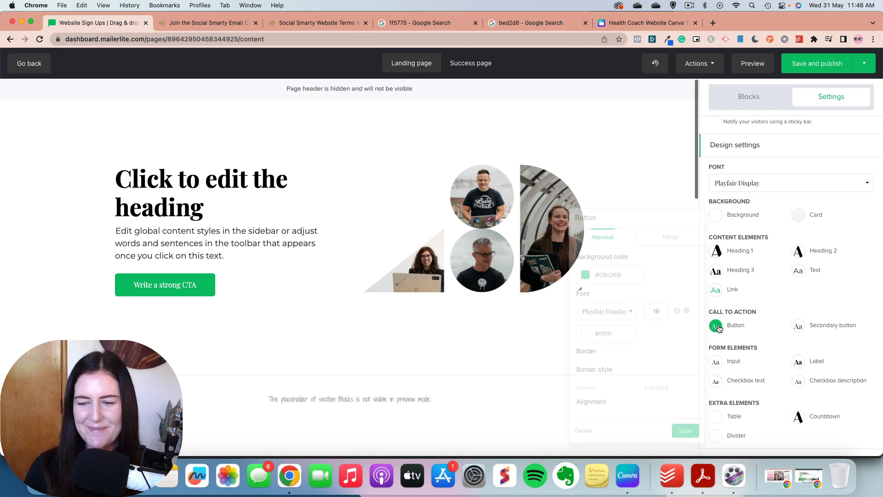
left_click_drag(629, 277, 600, 275)
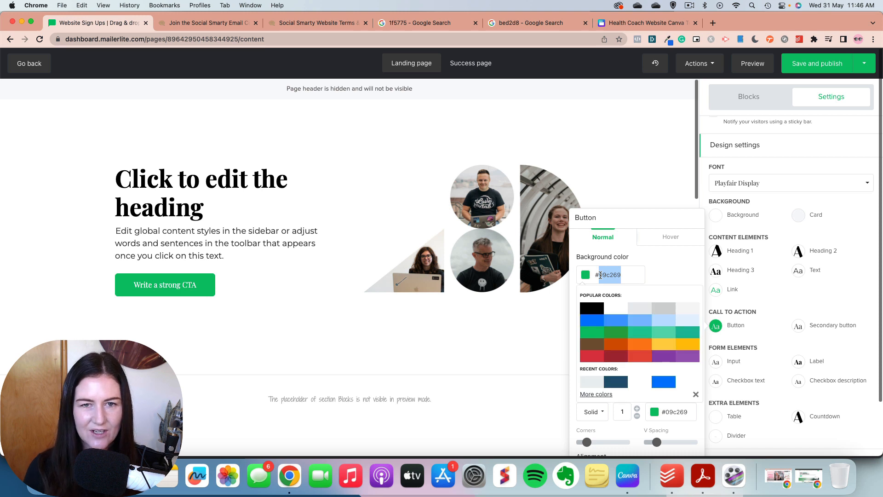
type("1f")
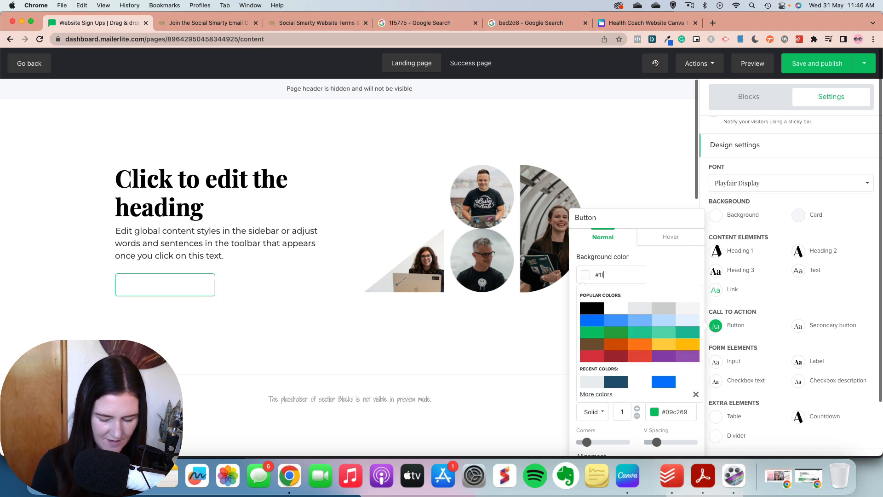
type("5775")
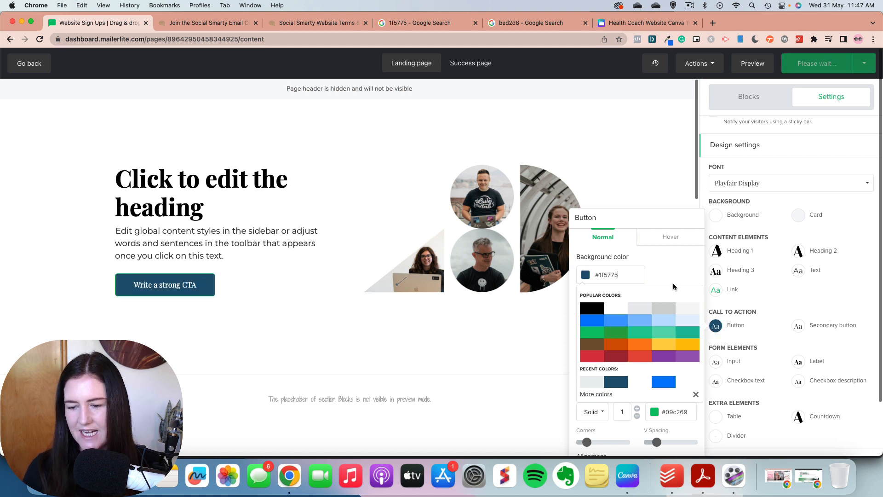
left_click(716, 325)
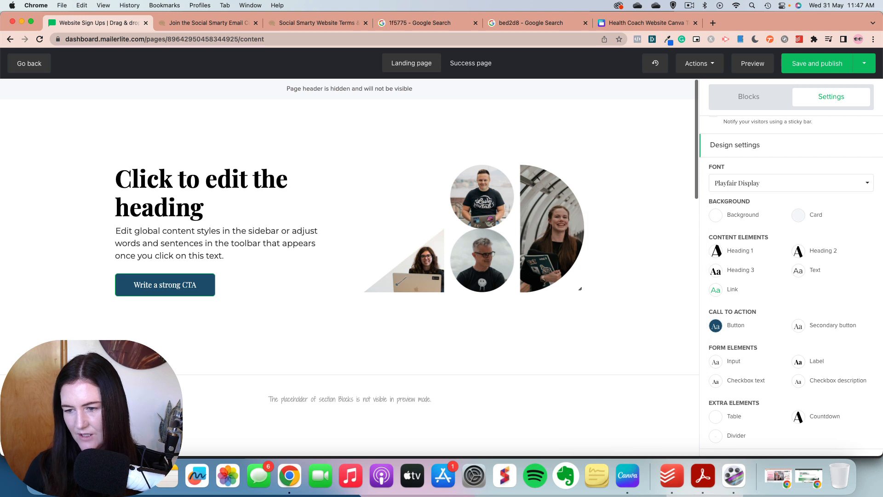
Step: Set the call-to-action button's font to Montserrat in its normal state
left_click(715, 326)
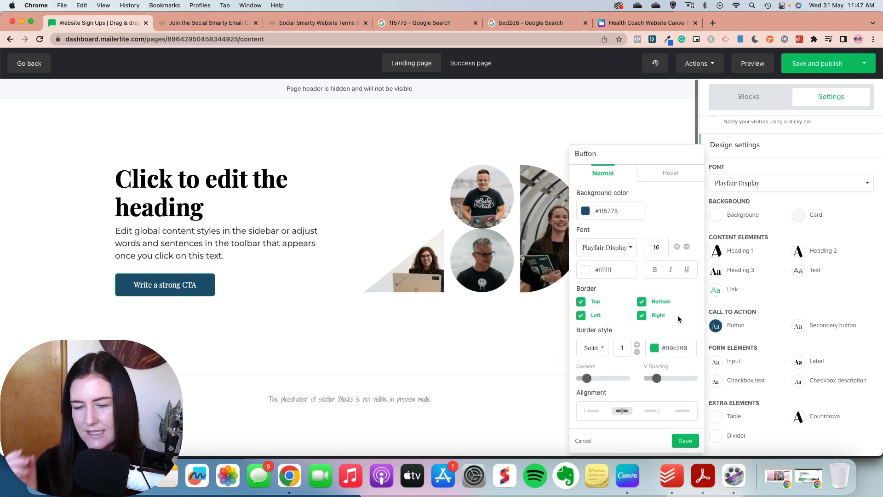
left_click(623, 248)
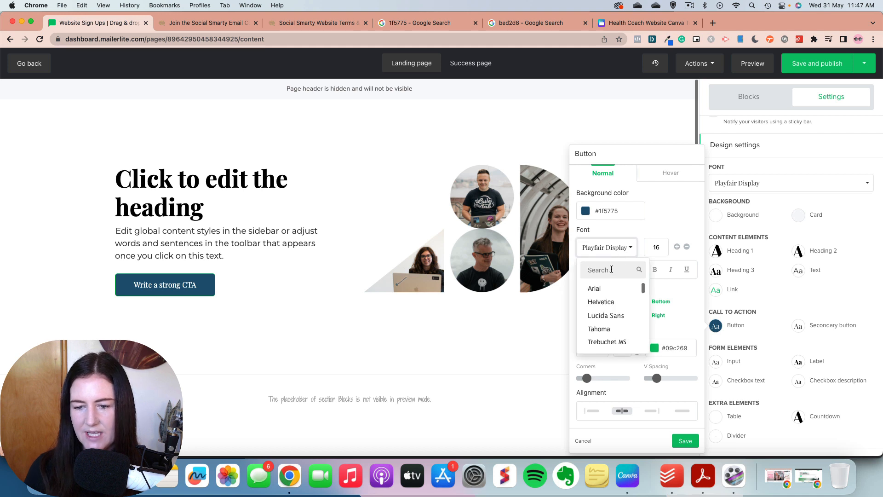
type("mont")
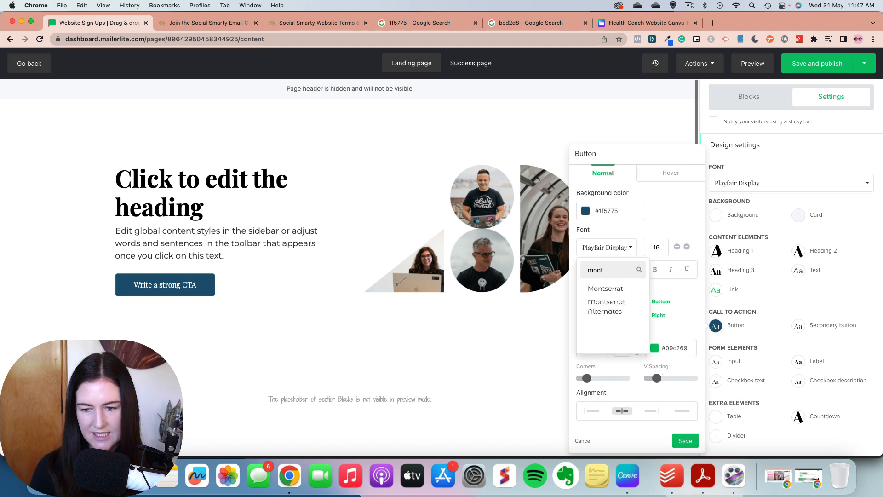
left_click(609, 289)
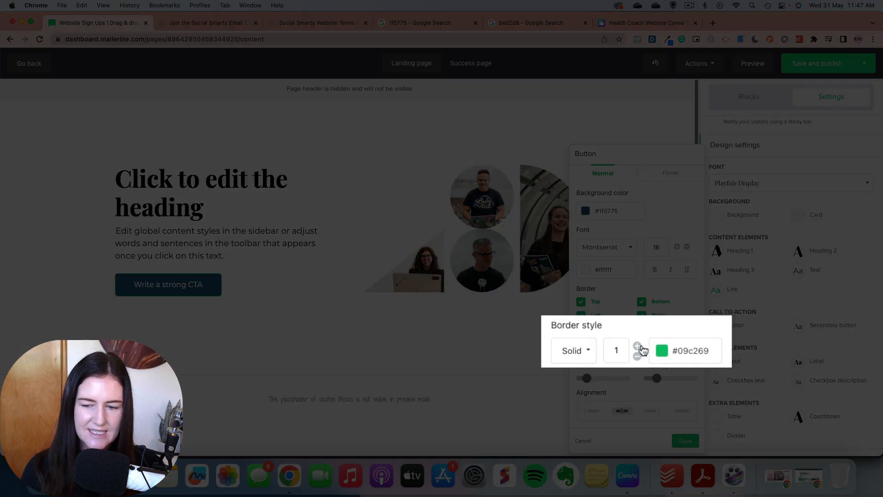
Step: Keep the call-to-action button's border style as Solid and reduce its border size to 0
left_click(596, 349)
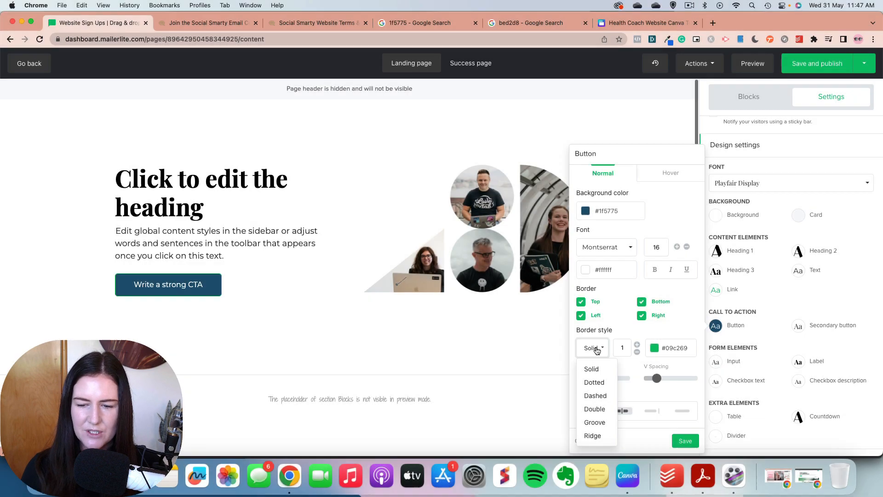
left_click(623, 325)
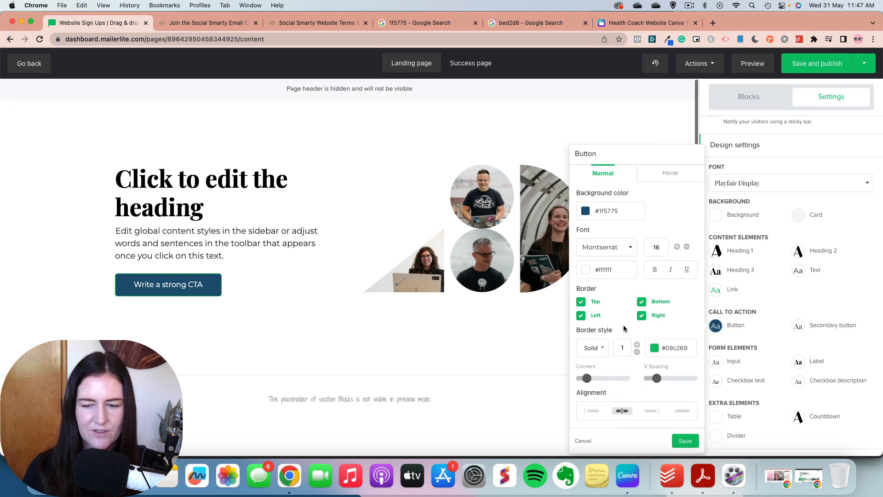
left_click(638, 353)
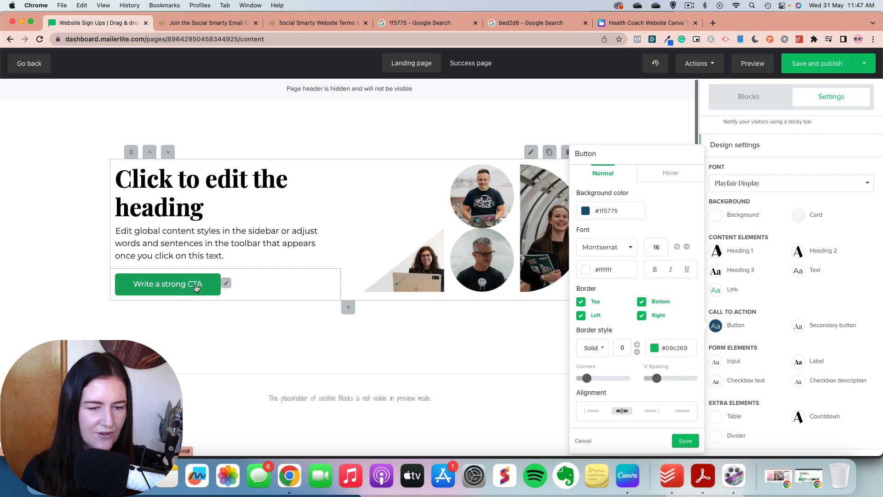
Step: Set the call-to-action button's hover background color to #bed2d8 and save the button style
left_click(672, 177)
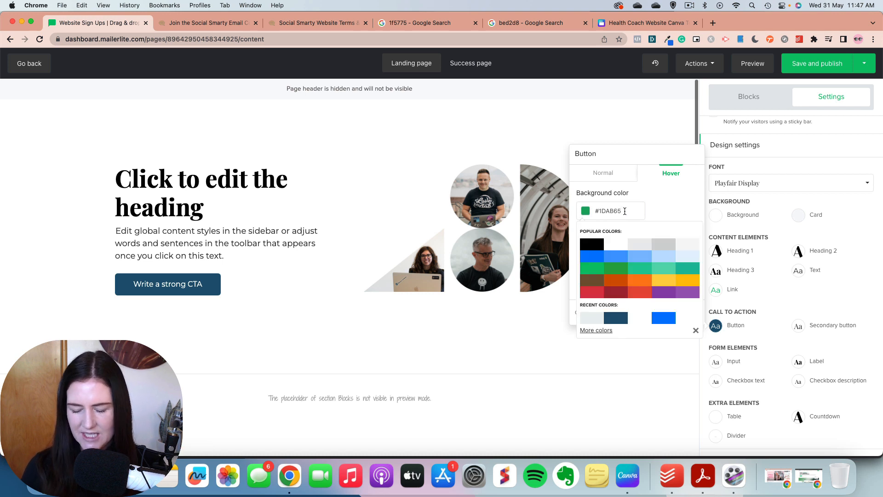
left_click(624, 211)
key("BackSpace")
key("BackSpace")
key("BackSpace")
key("BackSpace")
key("BackSpace")
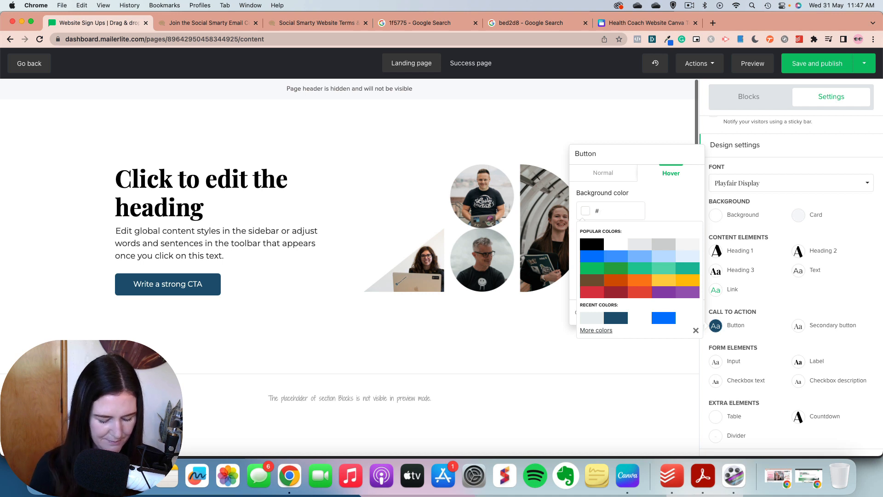
key("BackSpace")
type("bed")
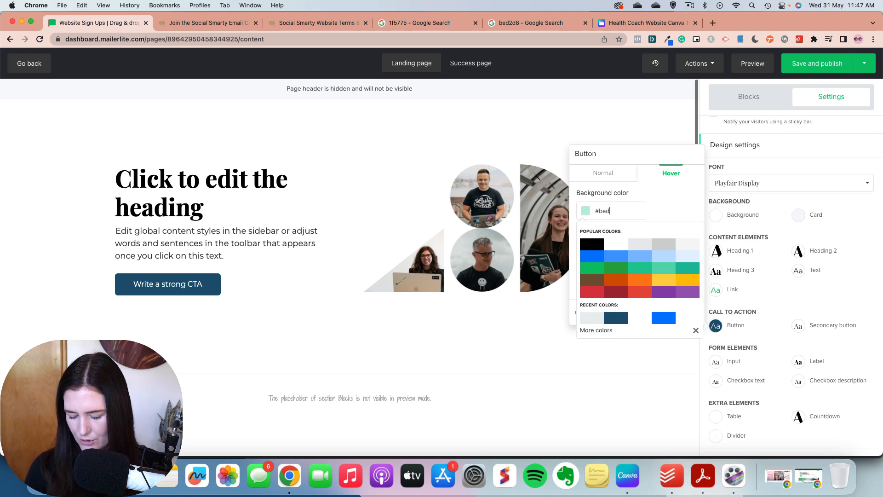
type("2d8")
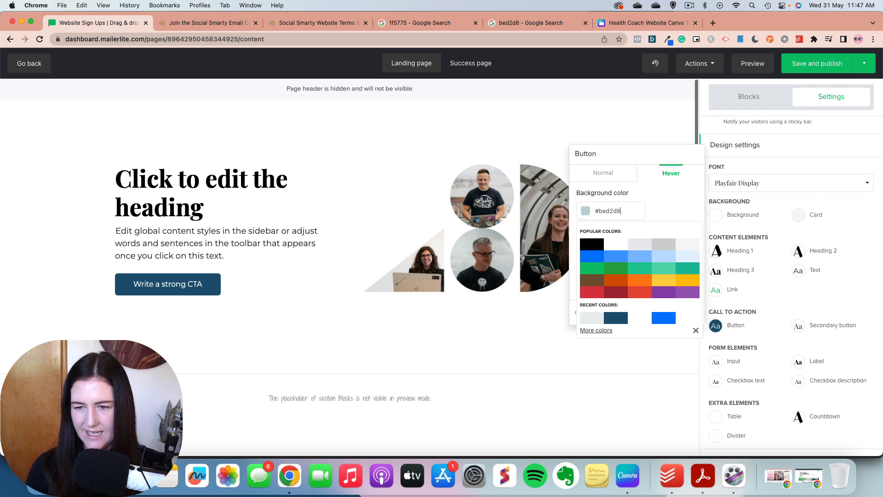
key("Return")
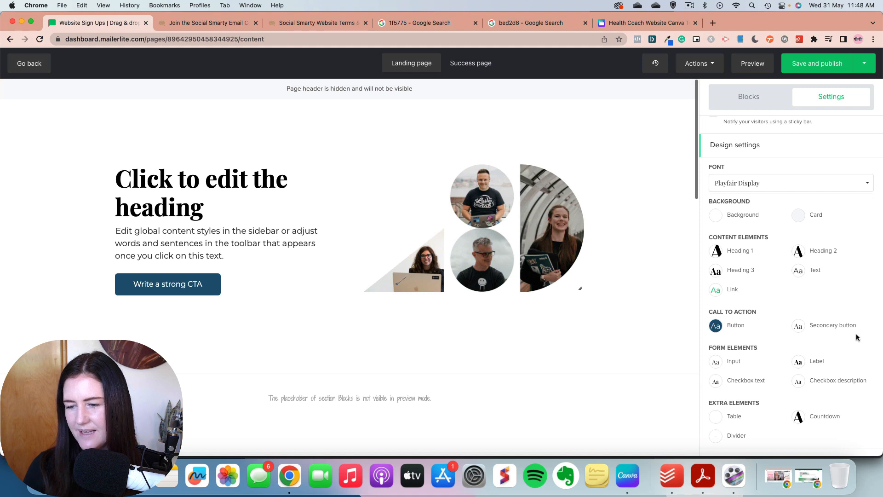
left_click(800, 329)
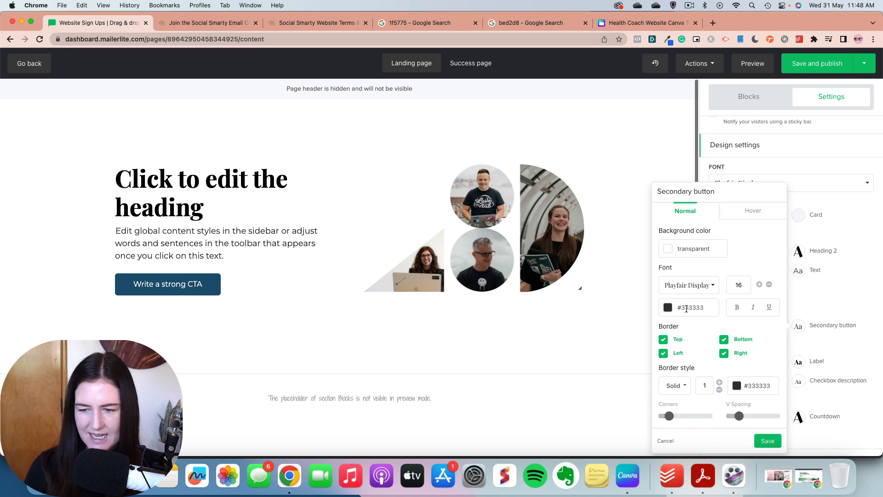
left_click(851, 265)
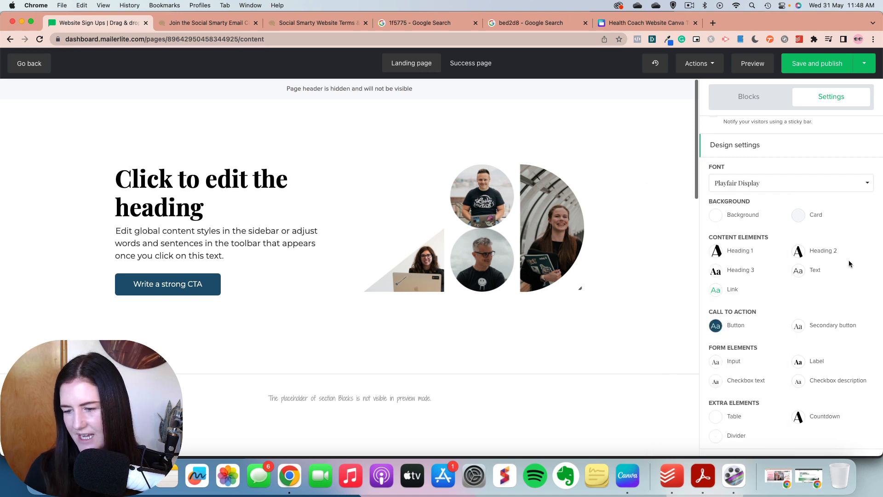
Step: Set the font of the Input form element to Montserrat and save the style
left_click(716, 364)
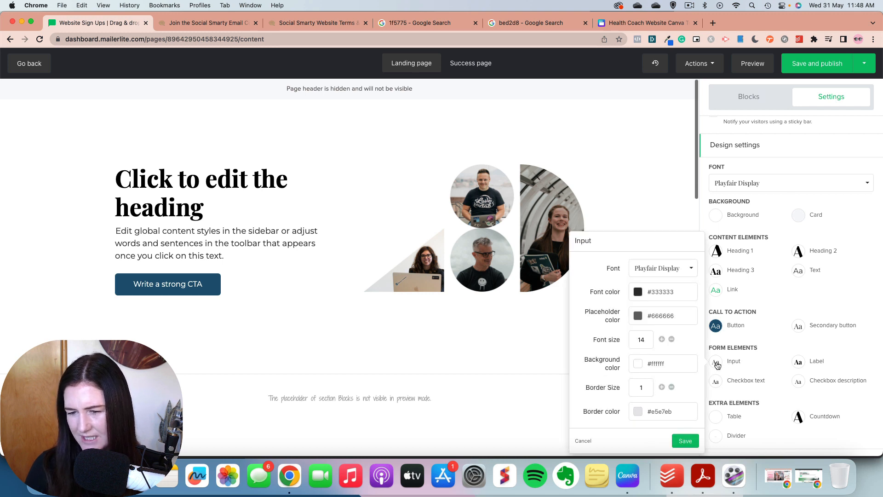
left_click(681, 271)
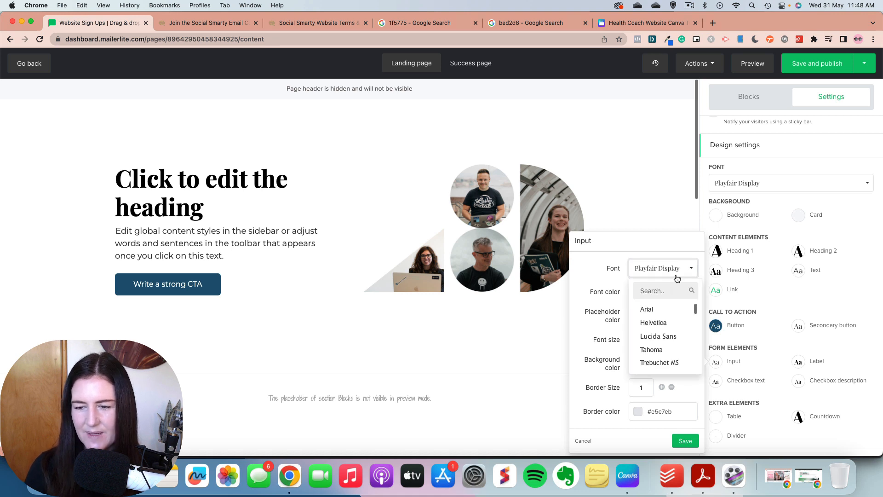
type("mont")
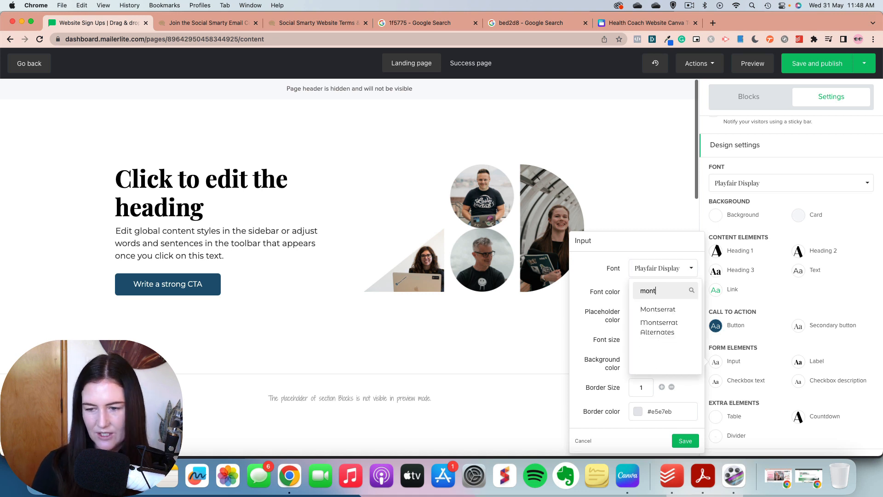
left_click(667, 309)
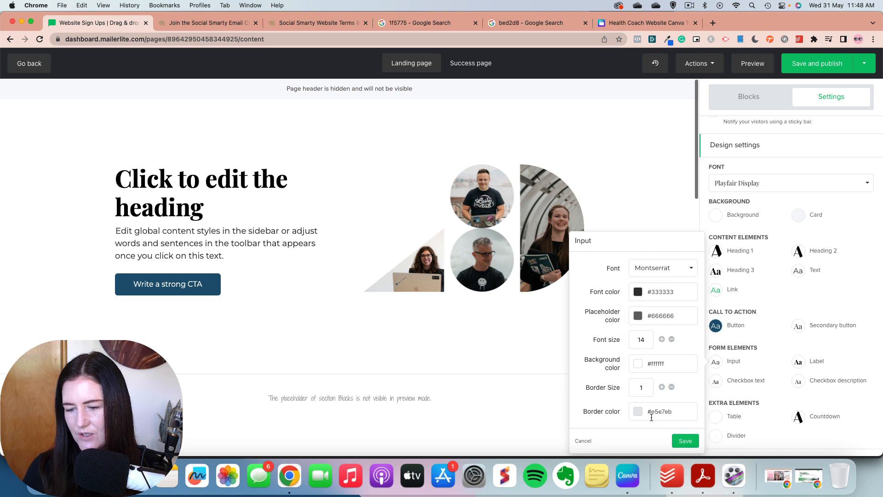
left_click(690, 441)
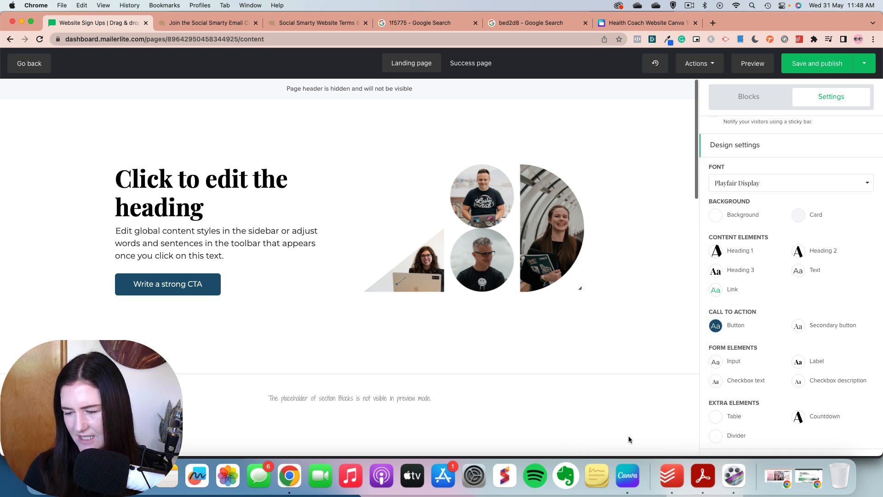
Step: Set the font of the Label form element to Montserrat and save the style
left_click(800, 363)
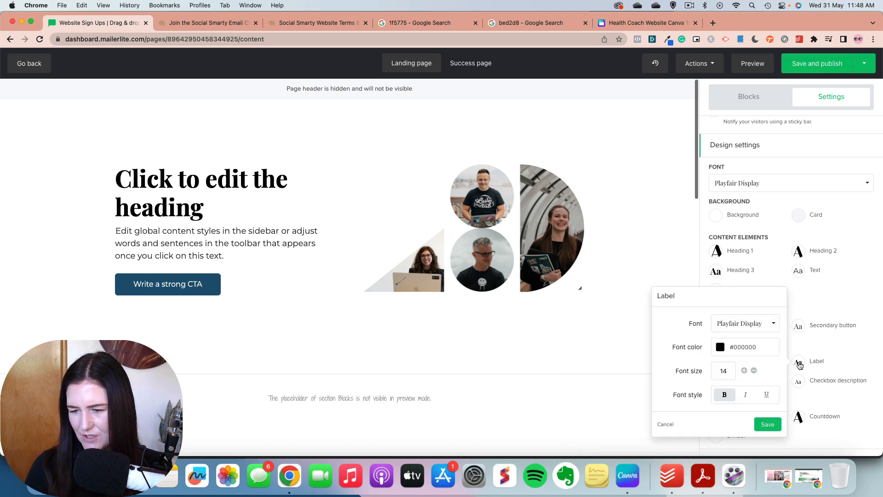
left_click(772, 324)
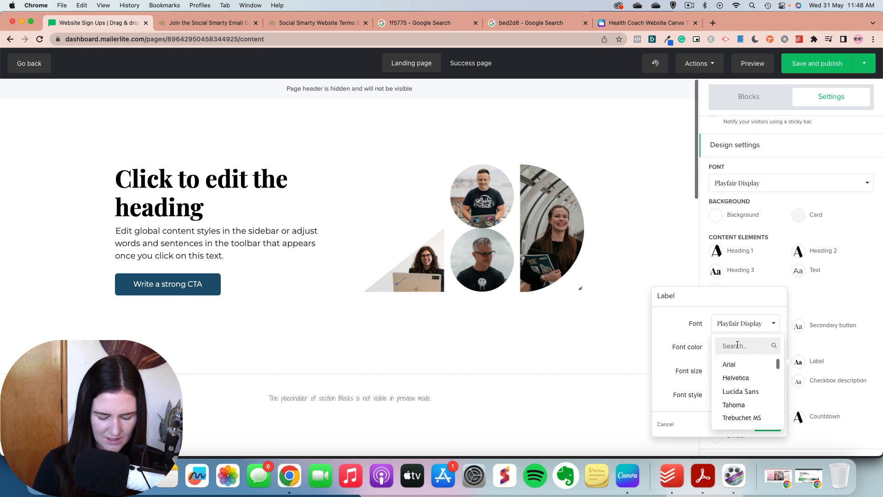
type("mont")
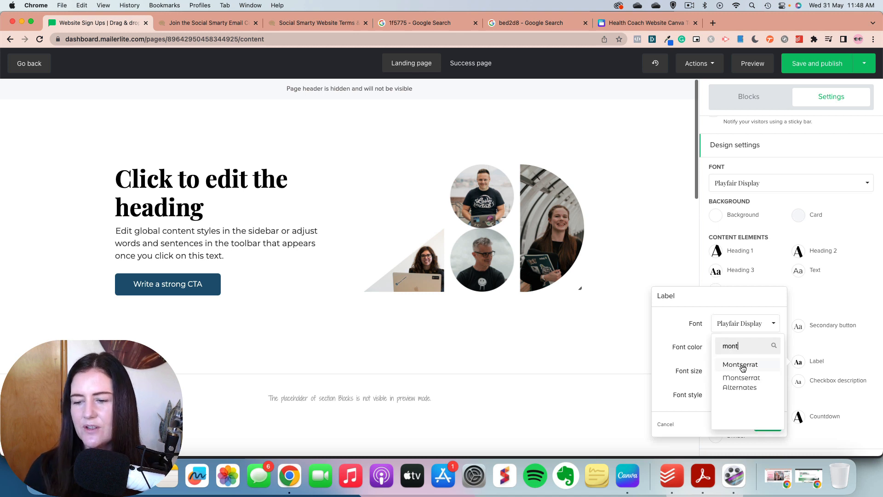
left_click(740, 365)
left_click(767, 424)
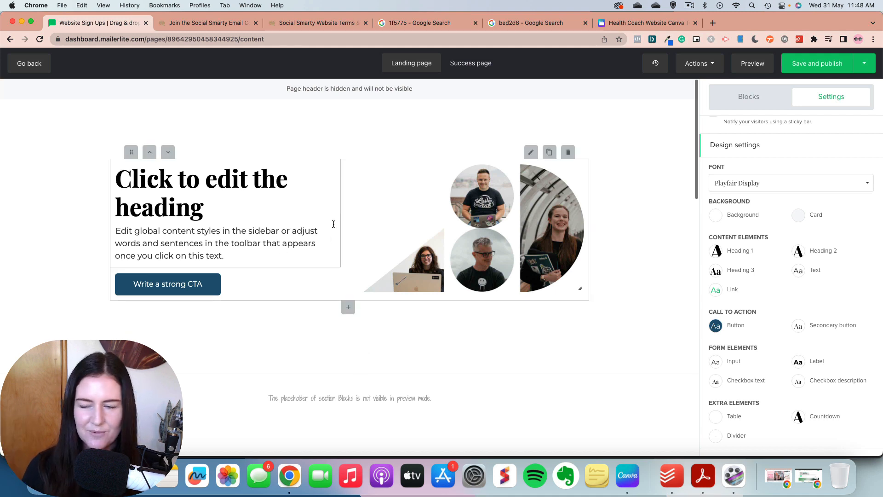
Step: Look over the landing page's placeholder sections and remove all its content blocks, confirming with REMOVE
scroll(798, 271, "up", 5)
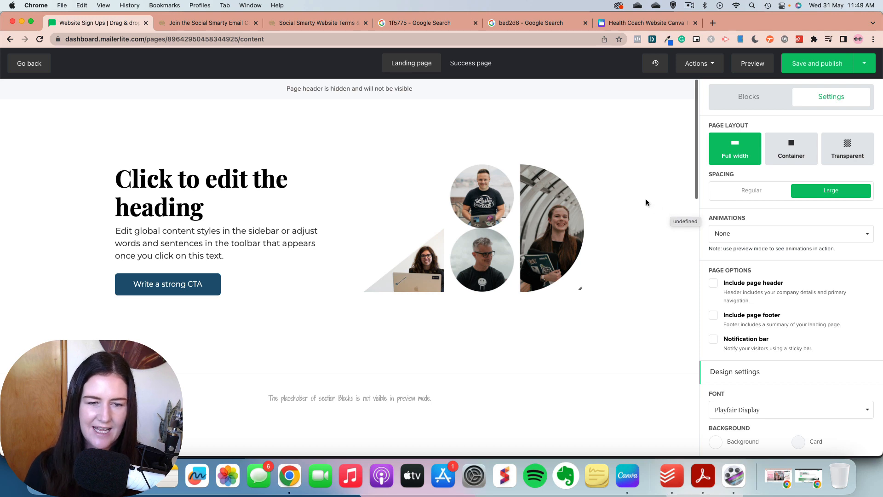
scroll(647, 203, "down", 6)
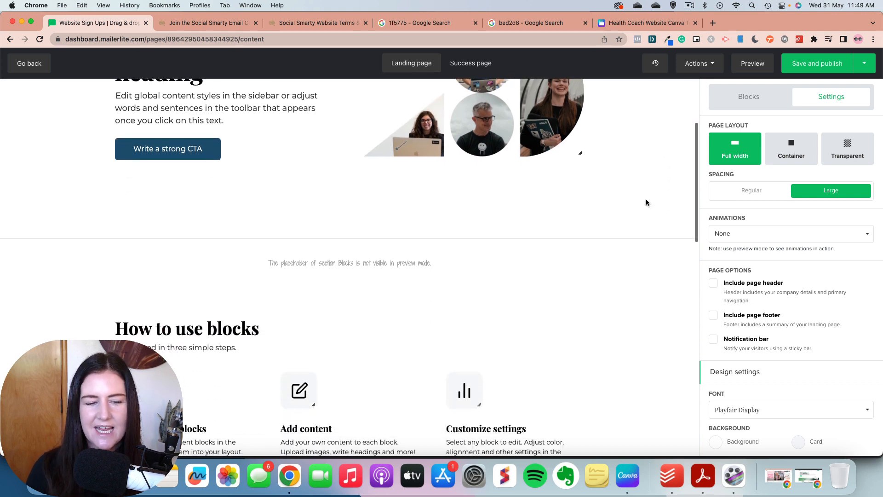
scroll(646, 202, "down", 7)
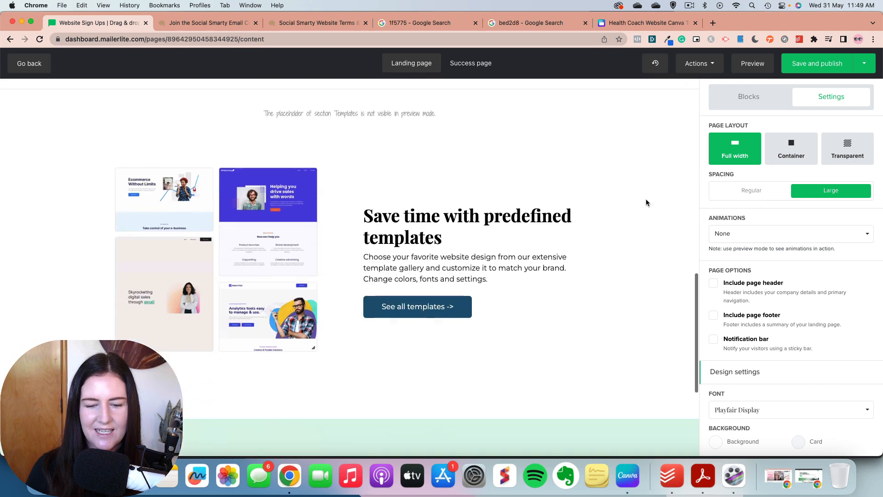
scroll(646, 202, "down", 4)
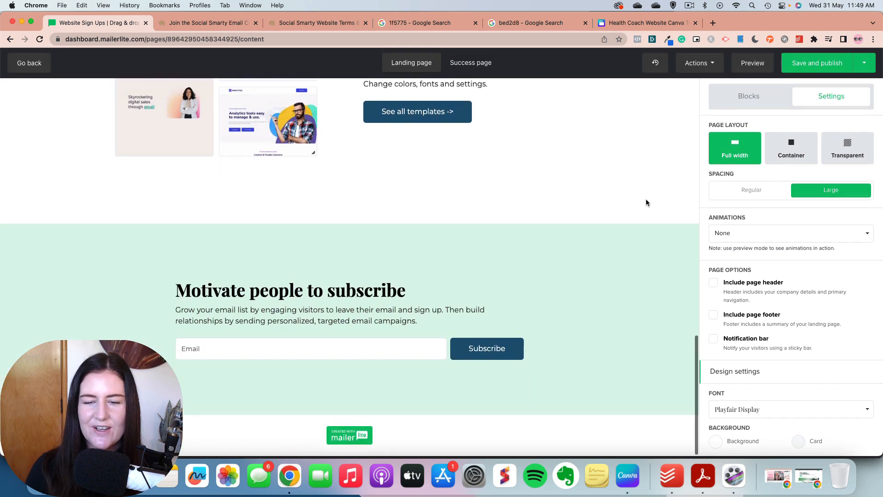
scroll(647, 203, "up", 17)
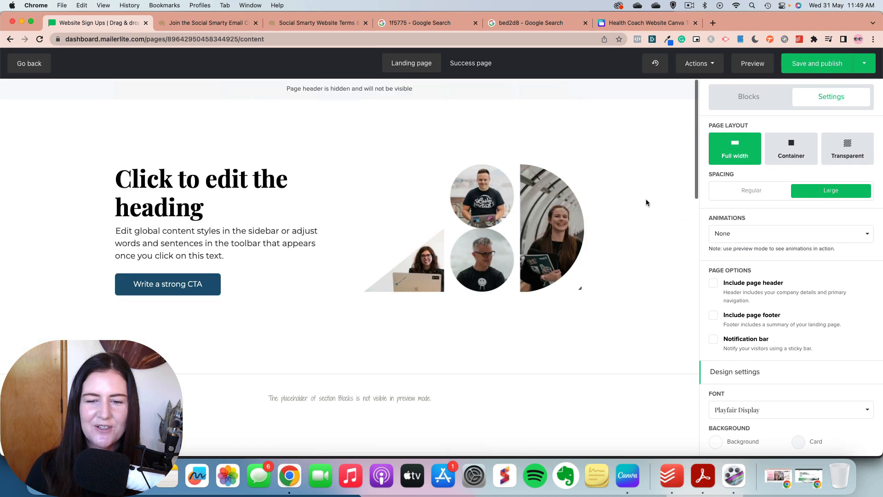
left_click(706, 64)
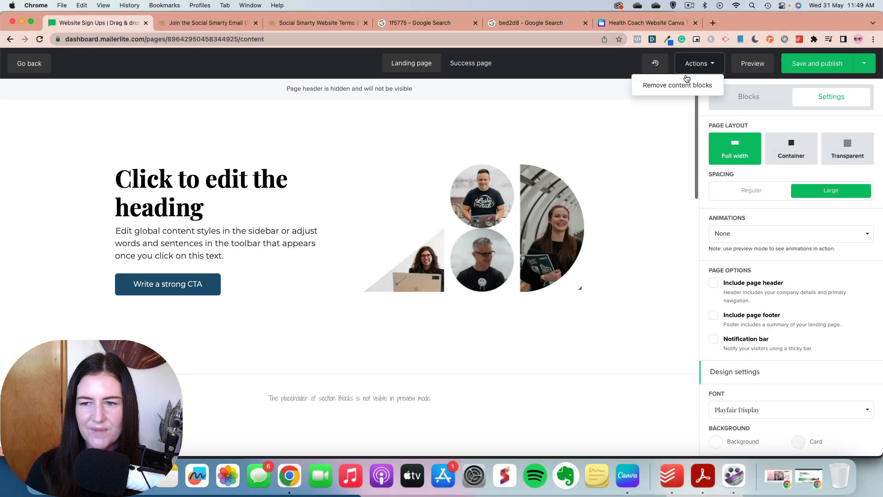
left_click(672, 87)
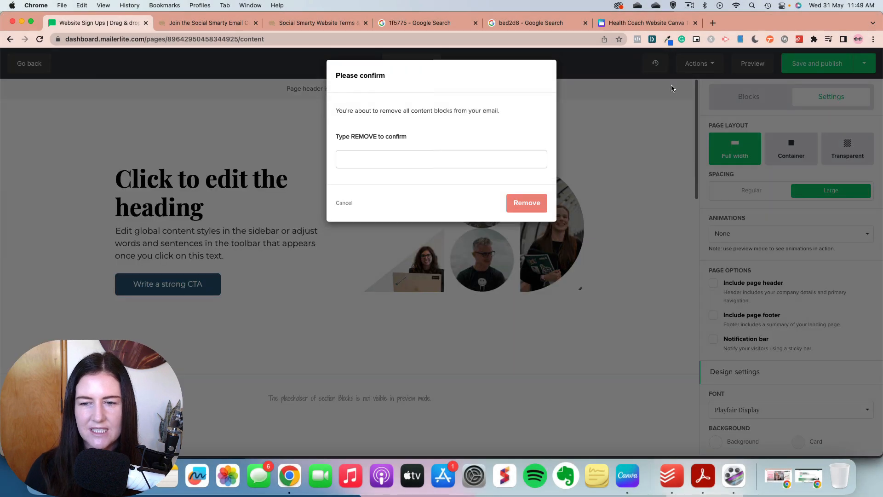
left_click(367, 156)
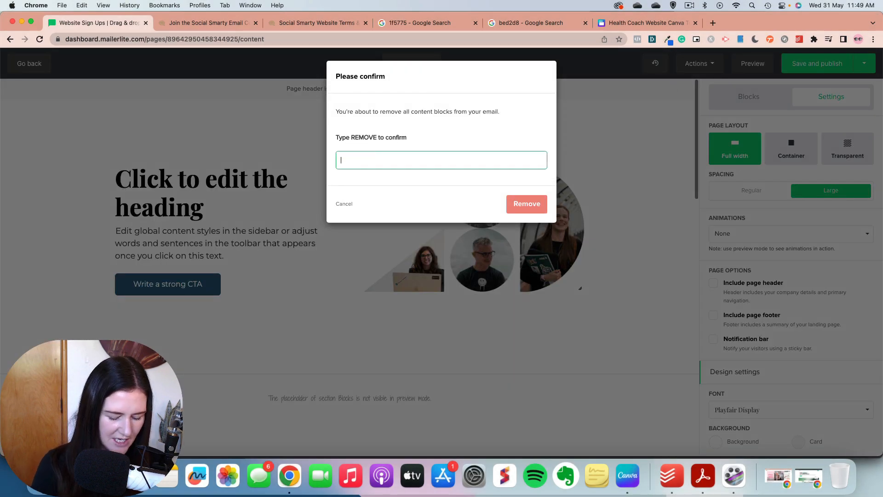
type("REMOVE")
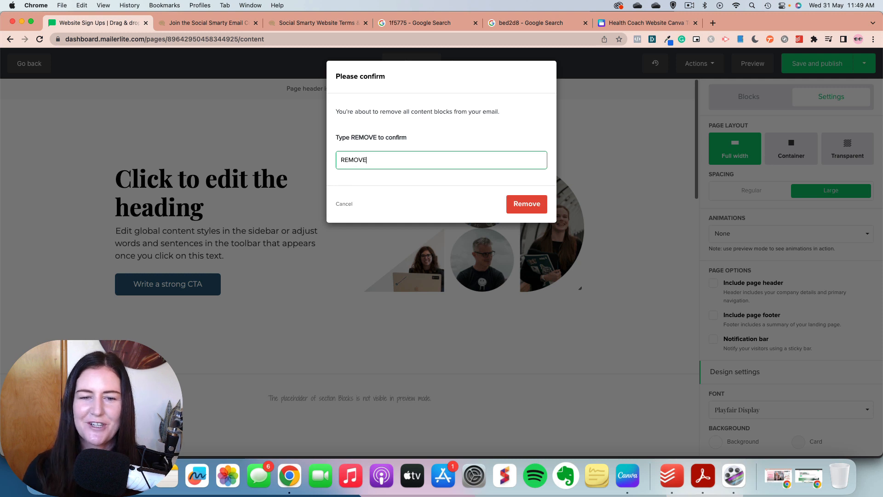
left_click(527, 206)
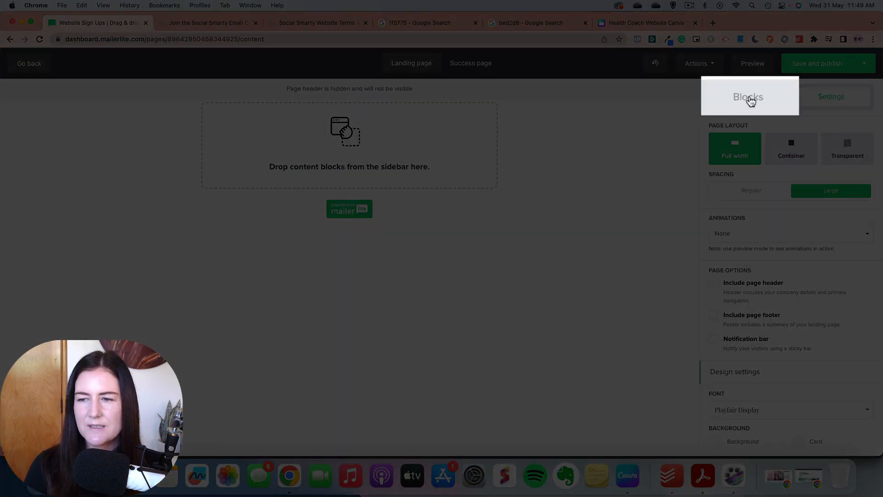
Step: Add a Signup form block to the empty landing page
left_click(750, 98)
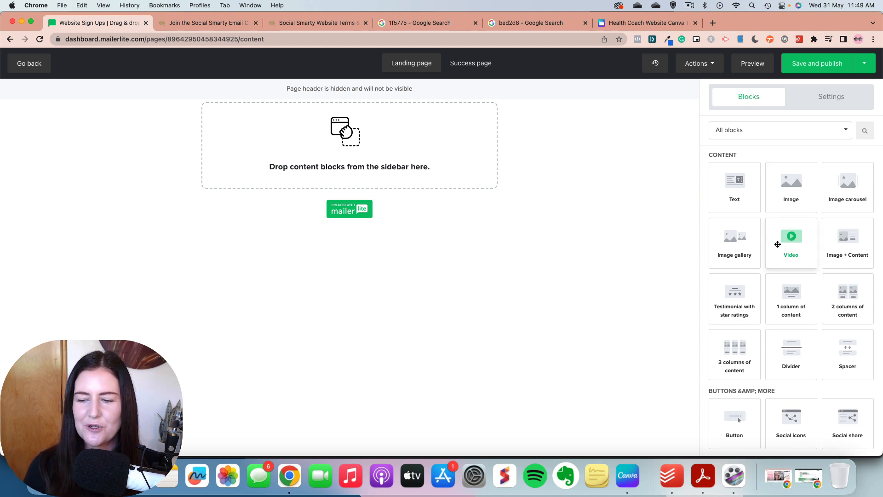
scroll(778, 244, "down", 6)
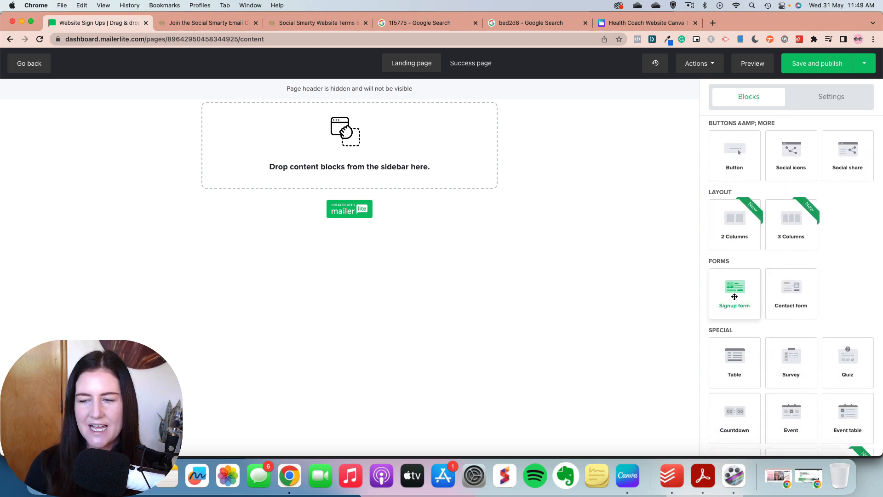
scroll(736, 294, "down", 2)
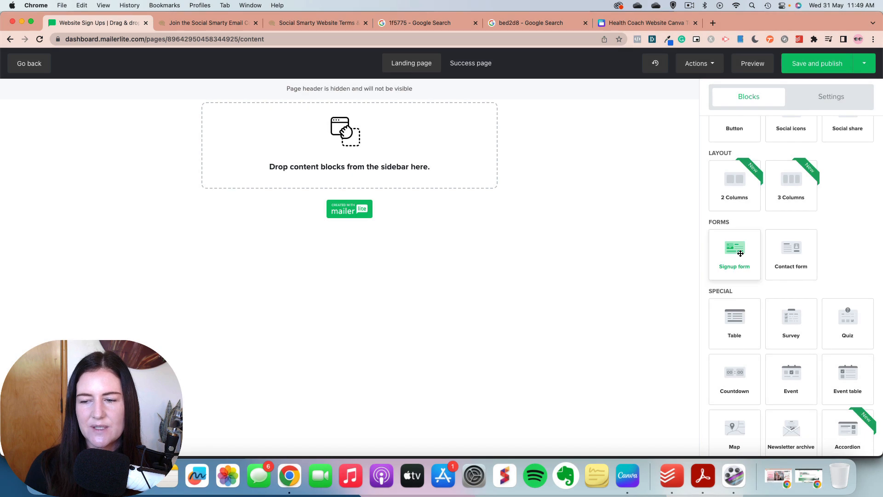
left_click_drag(739, 250, 382, 150)
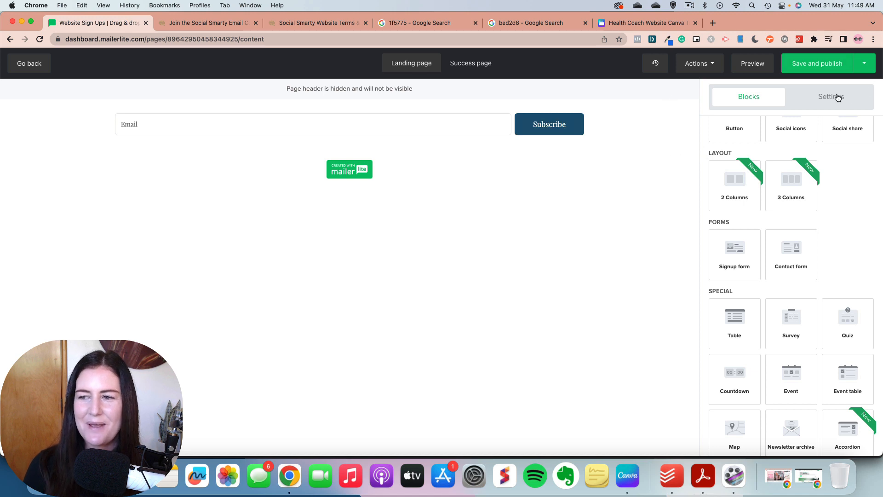
Step: Review the page-wide call-to-action button style, checking both its normal and hover settings, and save it
left_click(837, 98)
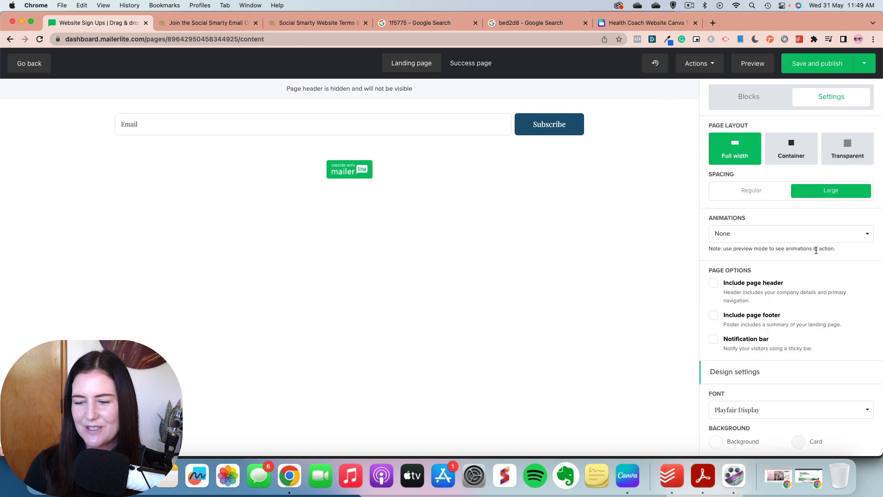
scroll(813, 251, "down", 5)
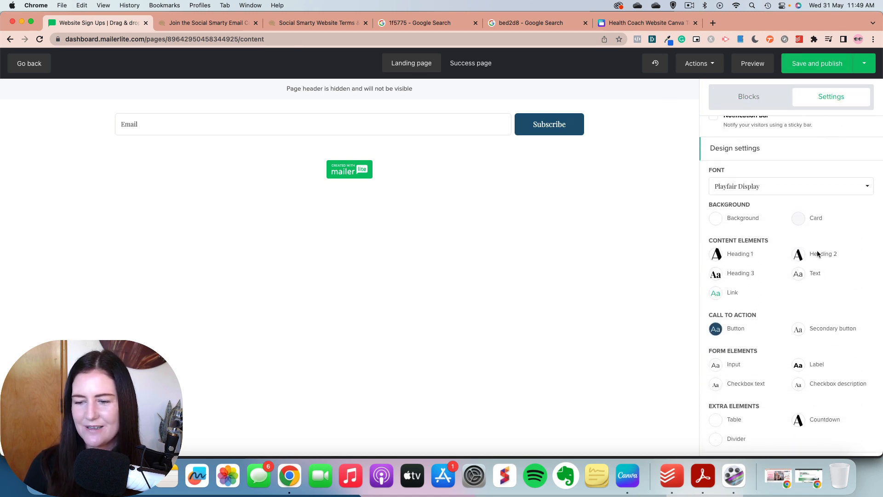
left_click(714, 328)
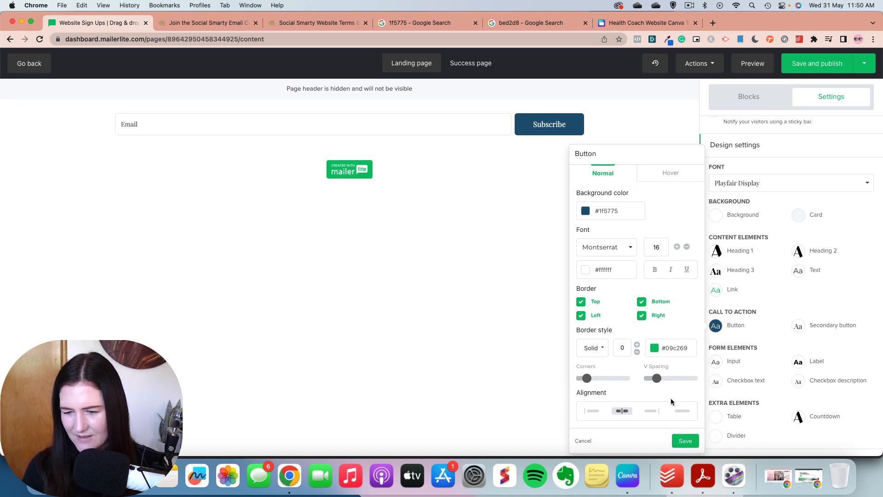
left_click(672, 179)
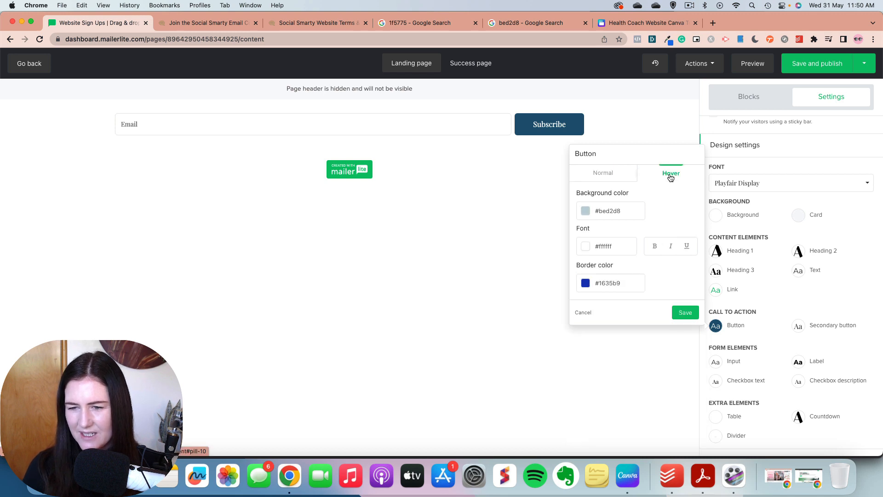
left_click(604, 174)
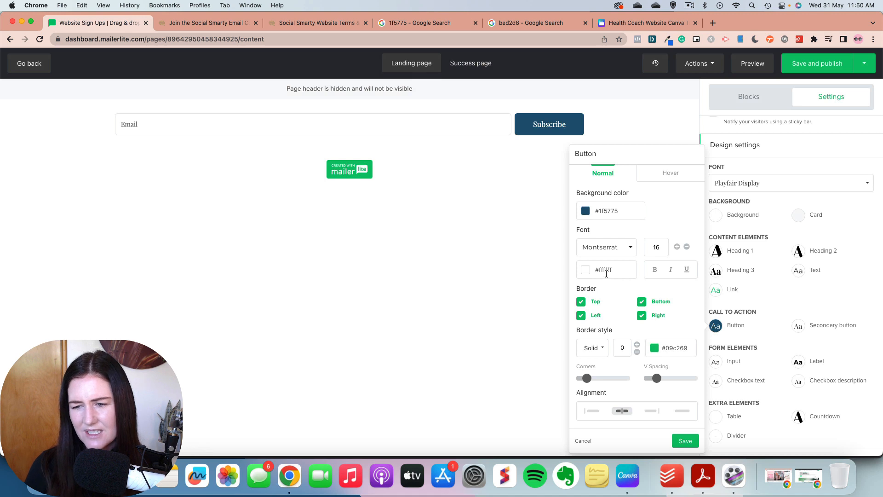
left_click(686, 441)
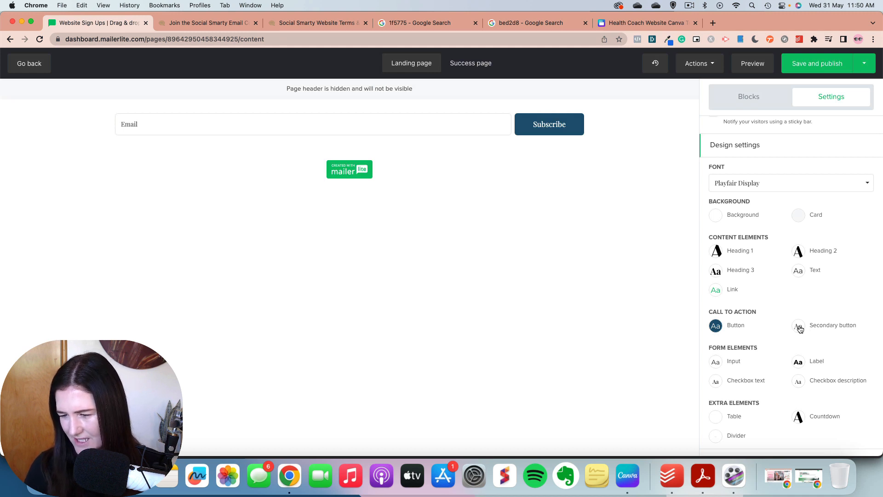
Step: Set the font of the signup form block's Subscribe button to Montserrat and save the button style
mouse_move(544, 122)
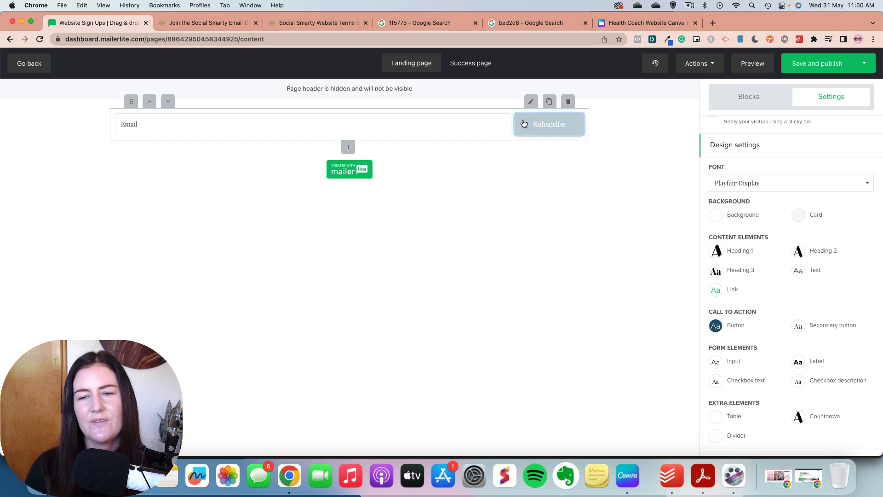
left_click(524, 123)
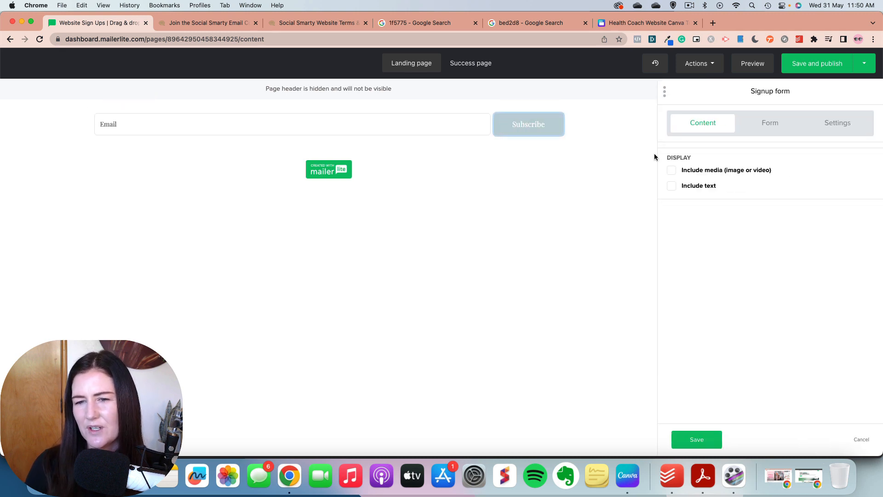
left_click(834, 128)
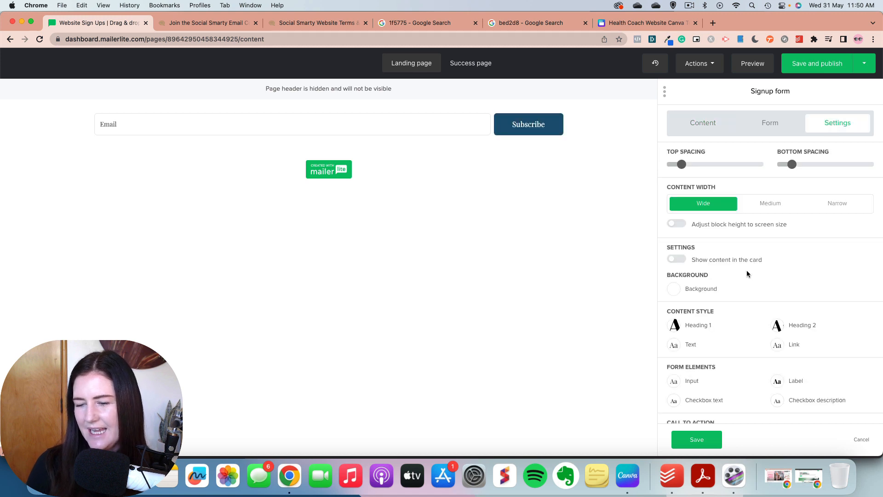
scroll(747, 269, "down", 4)
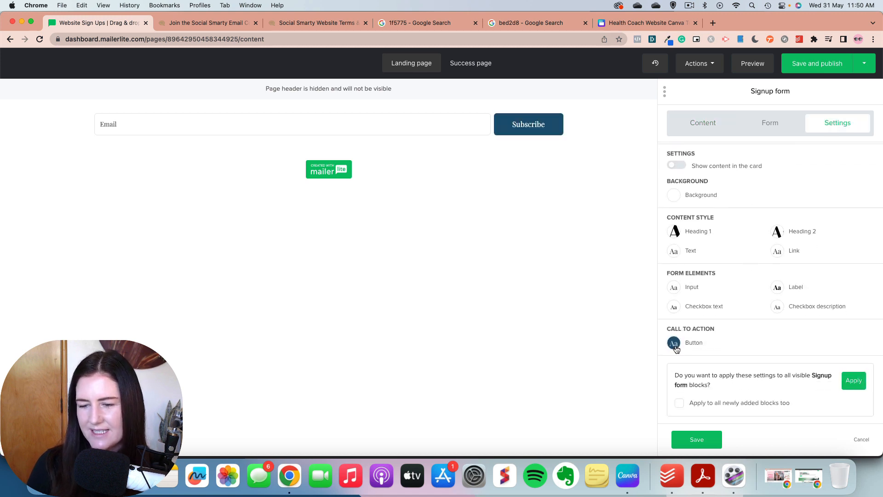
left_click(674, 343)
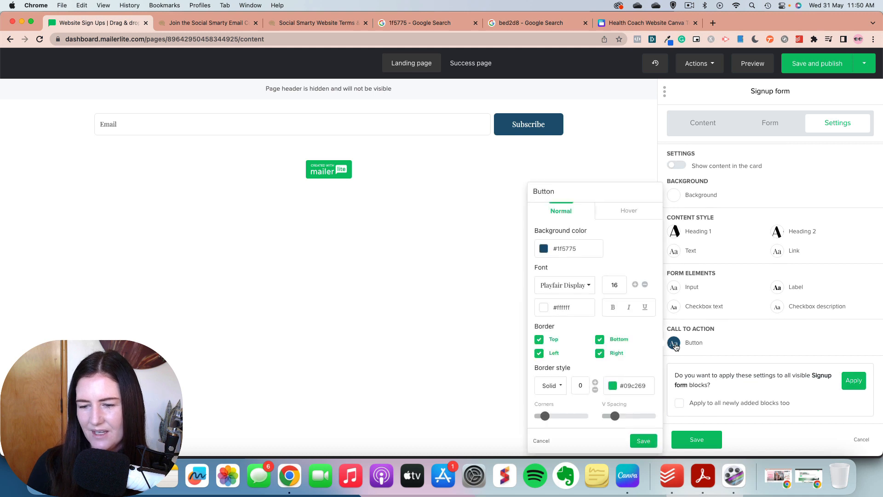
left_click(570, 288)
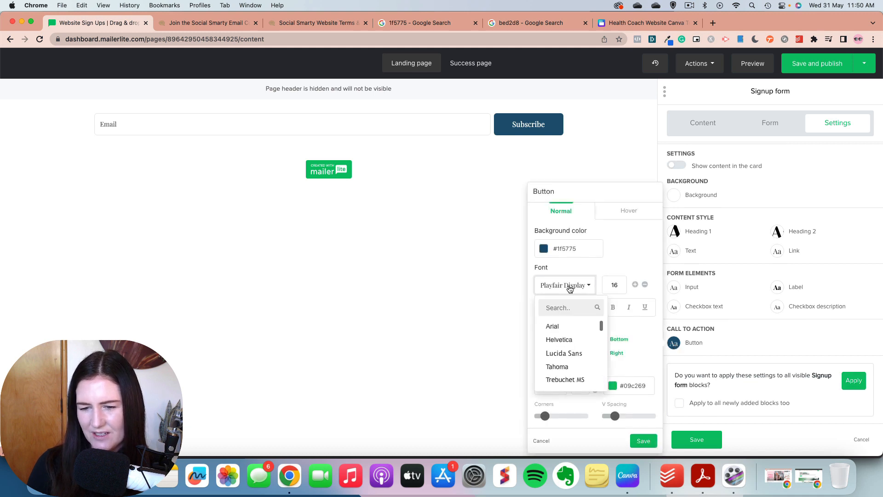
scroll(571, 343, "down", 5)
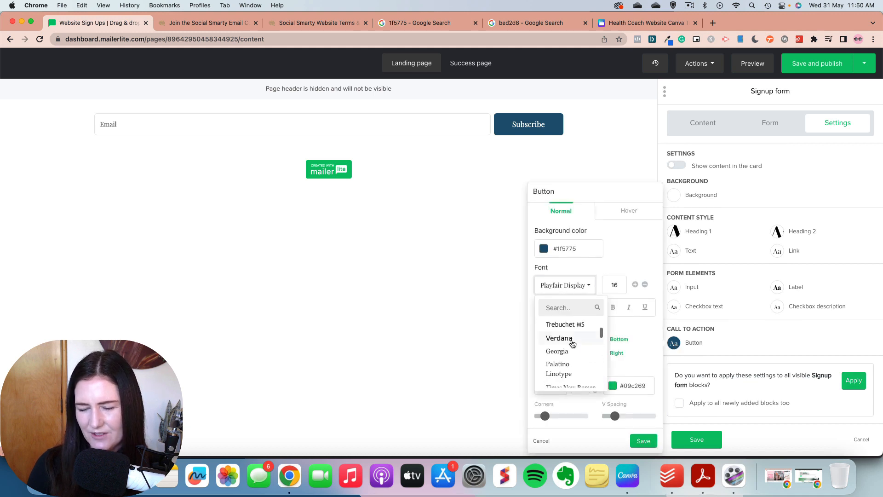
scroll(572, 345, "down", 2)
left_click(553, 307)
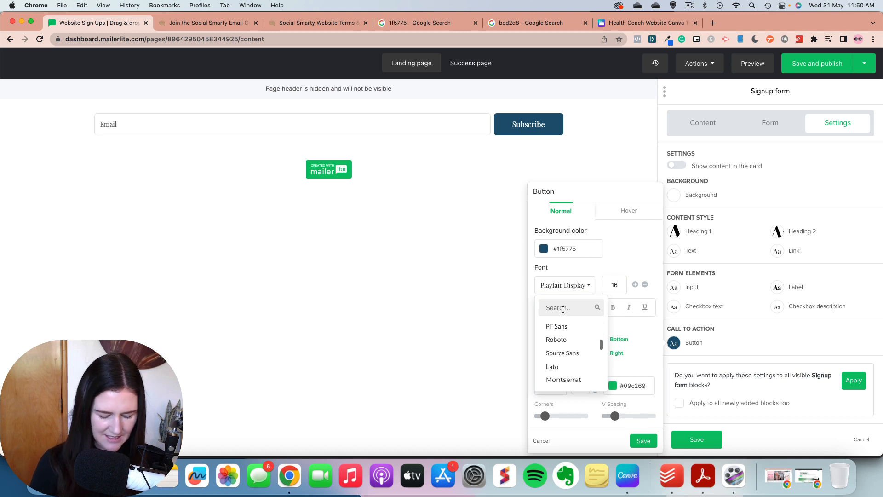
type("mont")
left_click(562, 326)
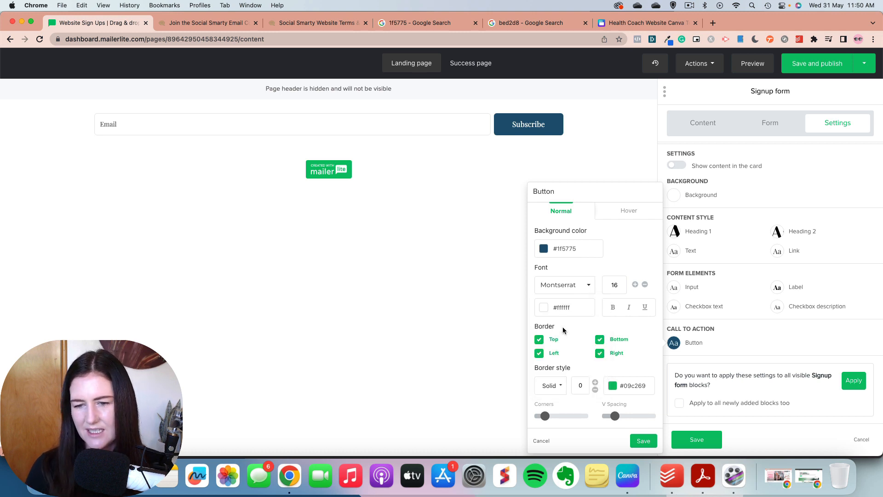
left_click(645, 441)
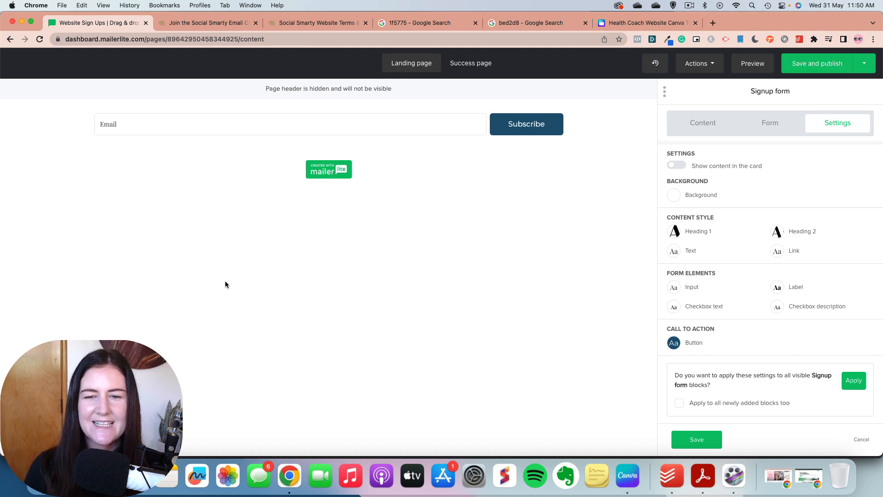
Step: Add a Name field to the signup form and place it above the Email field
mouse_move(248, 126)
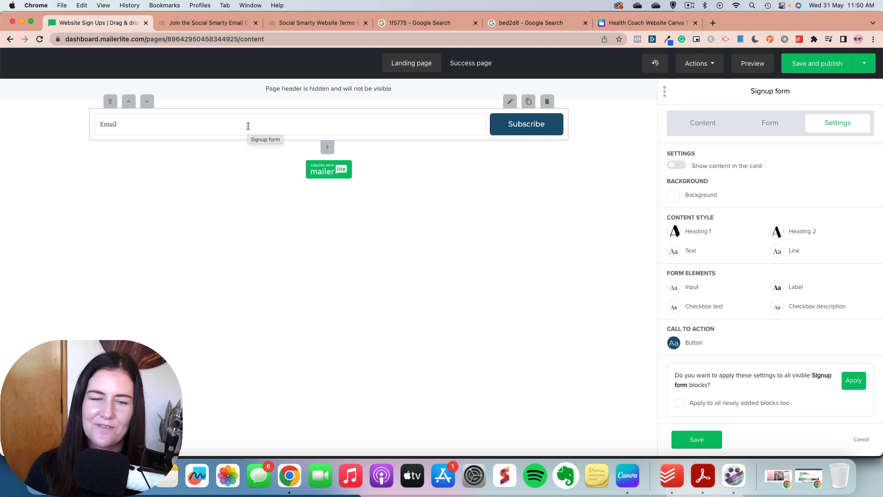
left_click(248, 126)
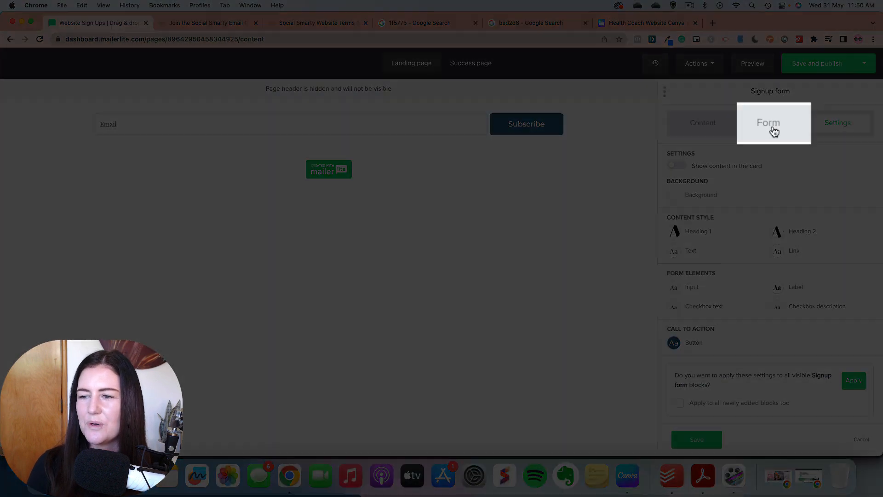
left_click(775, 125)
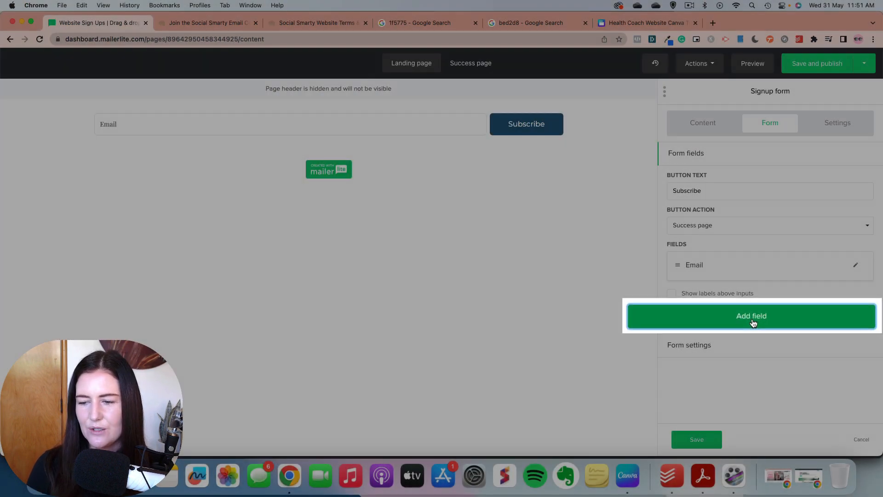
left_click(771, 321)
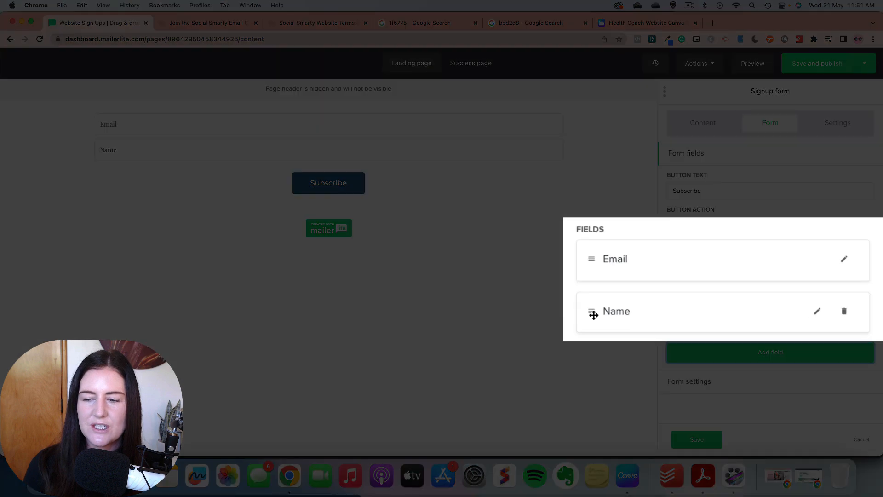
left_click_drag(593, 314, 587, 272)
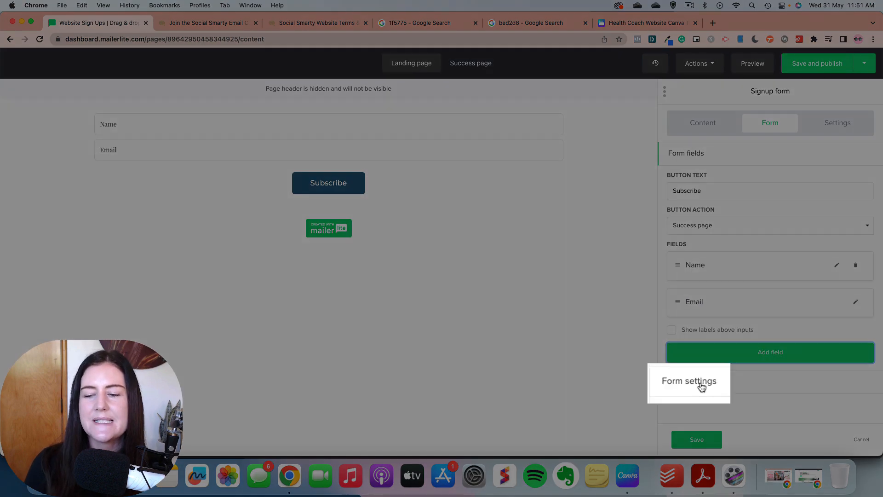
Step: Open the signup form's form settings and copy the URL of the Social Smarty website terms page, socialsmarty.co/pages/terms
left_click(699, 384)
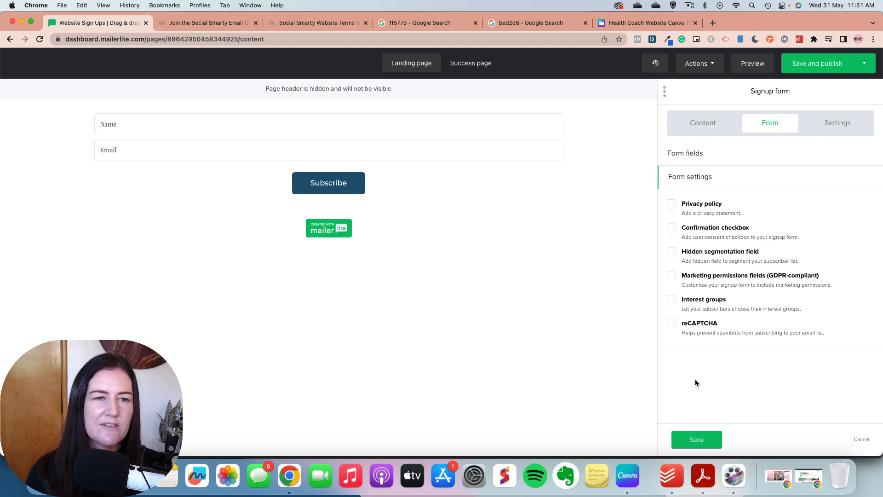
left_click(319, 28)
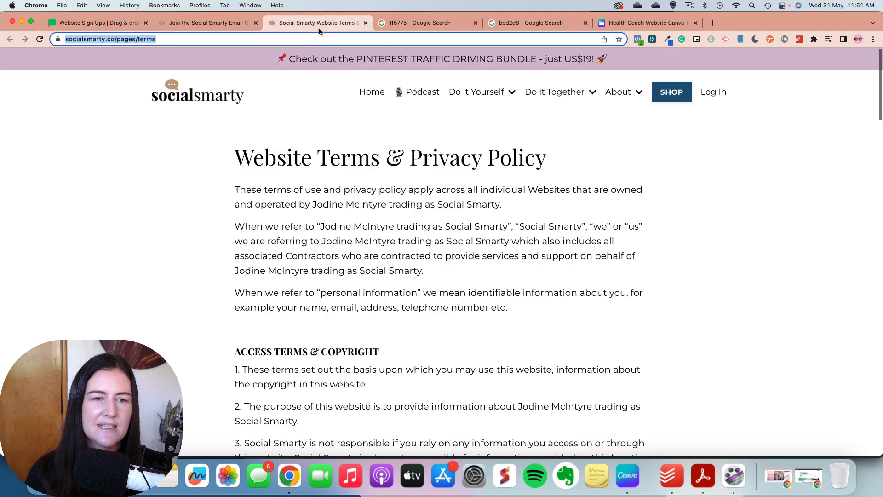
right_click(95, 40)
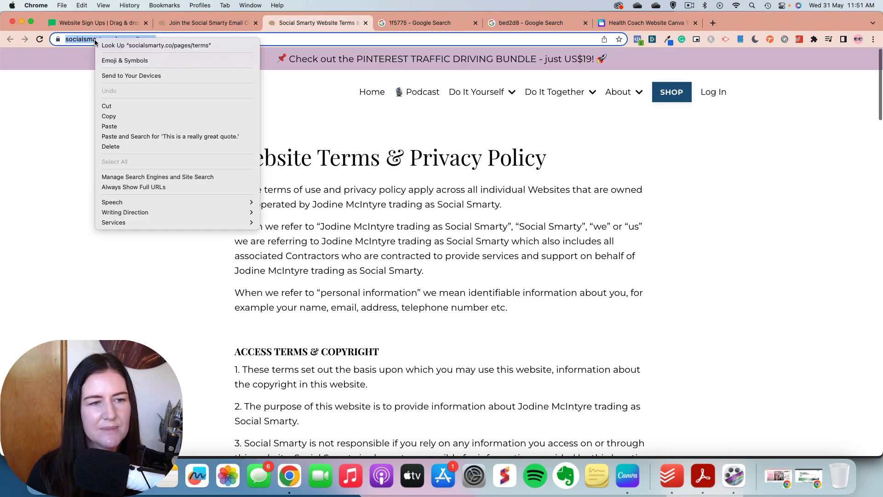
left_click(123, 114)
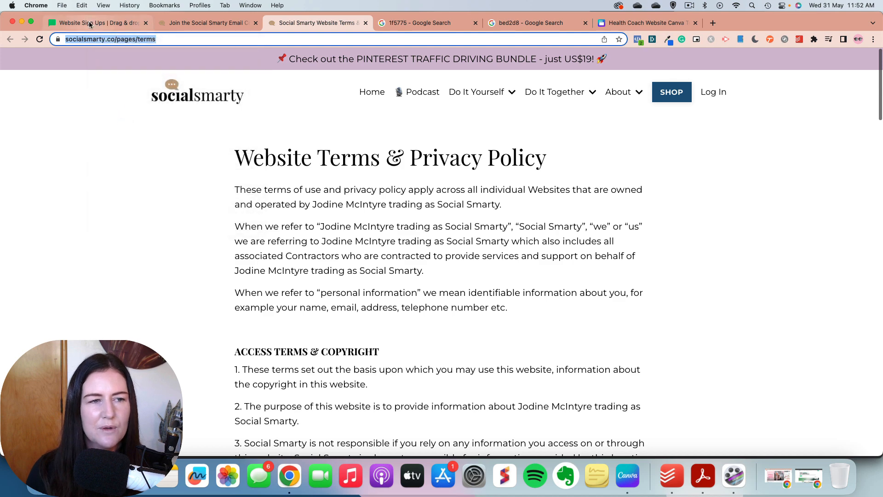
left_click(91, 25)
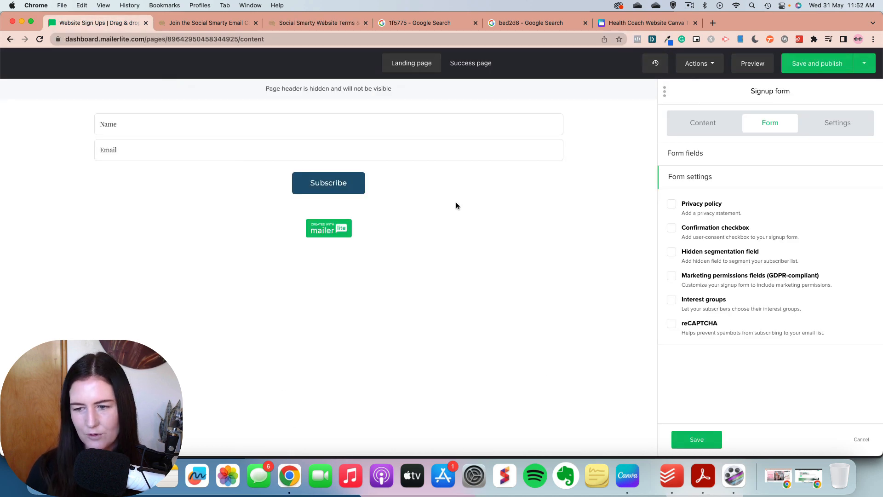
left_click(671, 205)
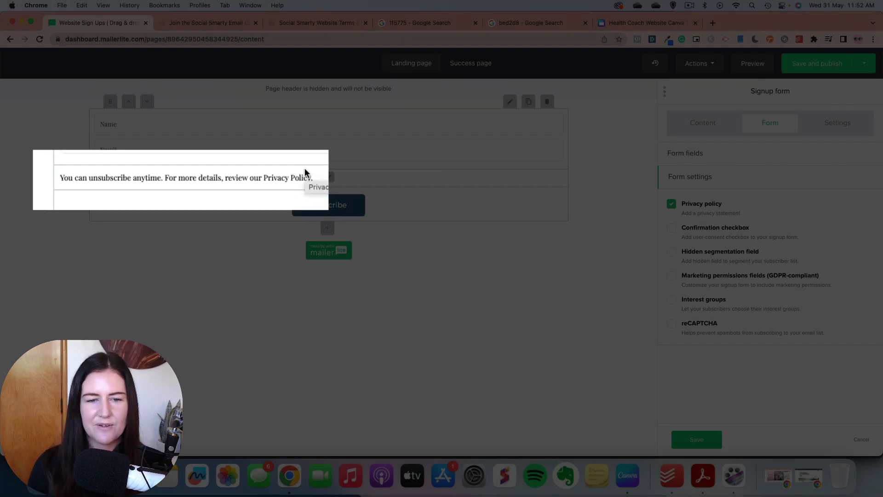
left_click(330, 178)
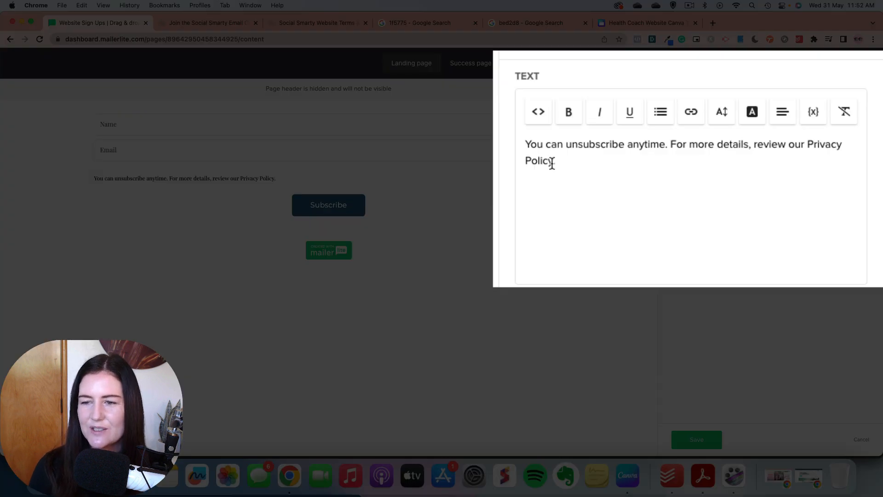
left_click_drag(552, 164, 806, 144)
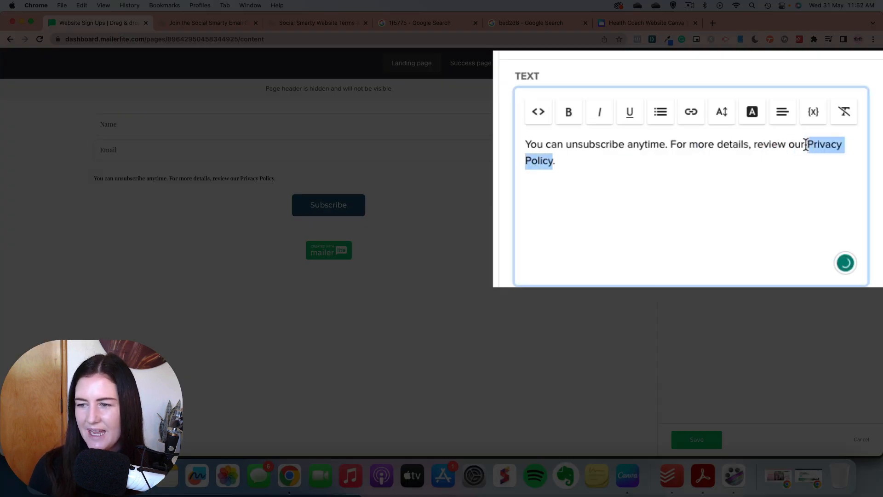
left_click(683, 114)
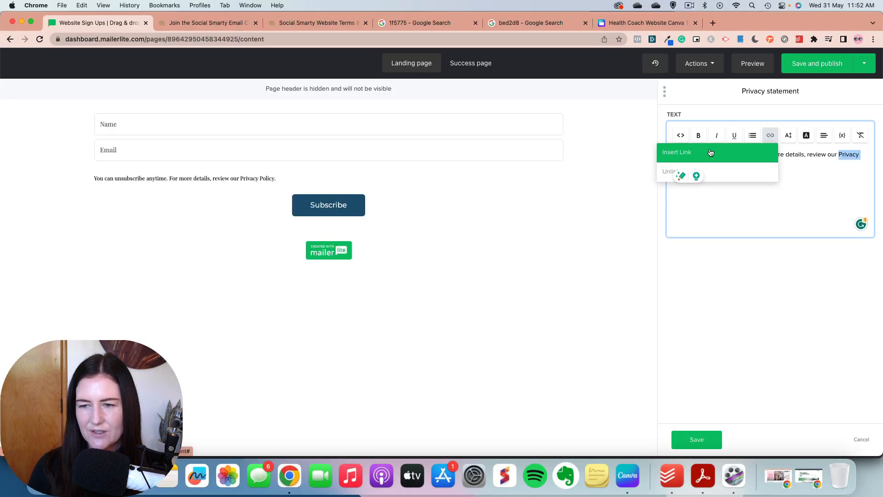
left_click(711, 152)
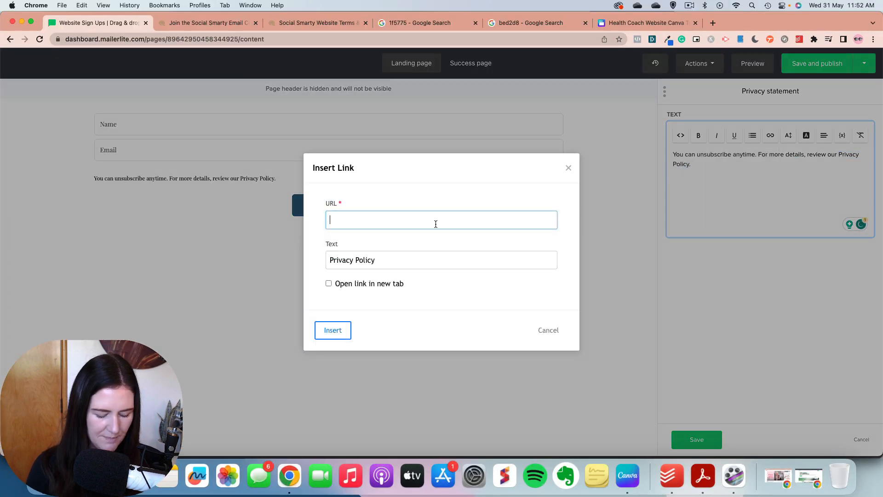
key("super+v")
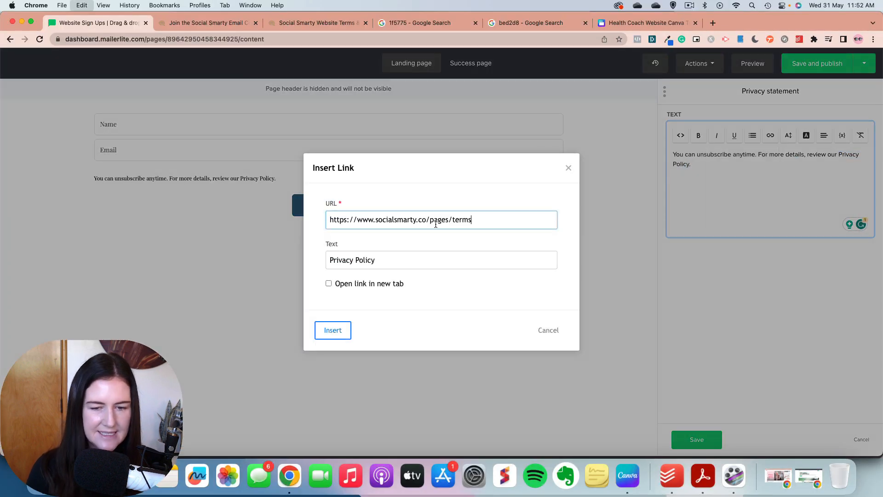
left_click(329, 284)
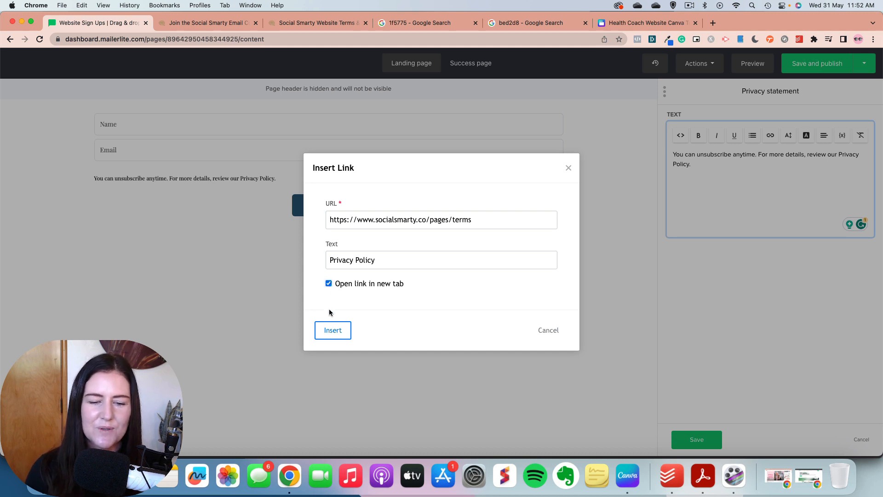
left_click(328, 332)
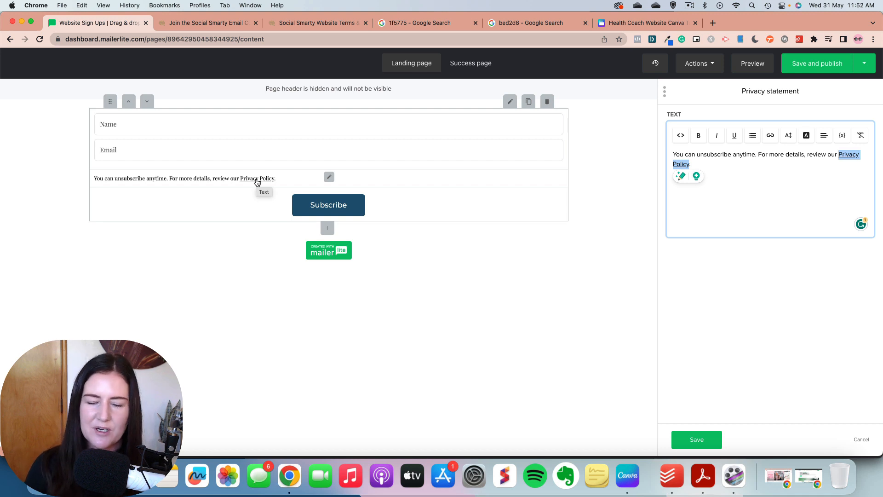
left_click(697, 439)
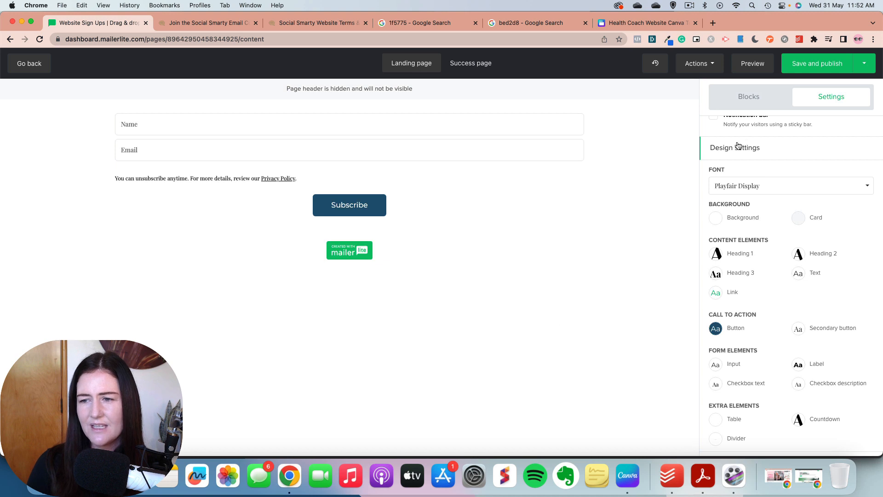
Step: Reopen the signup form block, review its spacing and style settings, and open its form settings
scroll(745, 282, "up", 5)
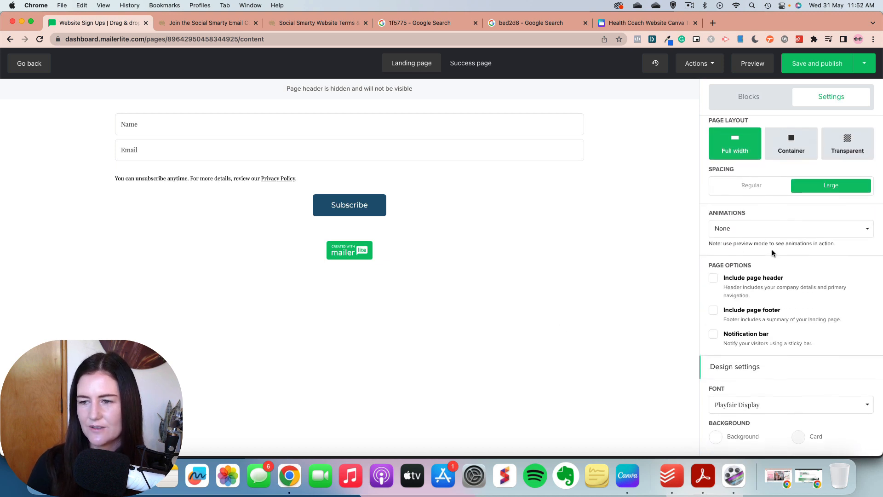
left_click(426, 203)
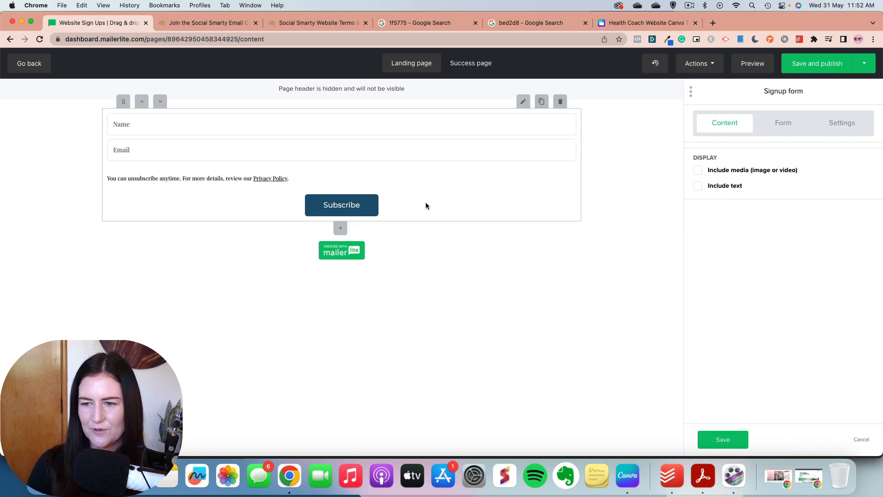
left_click(837, 128)
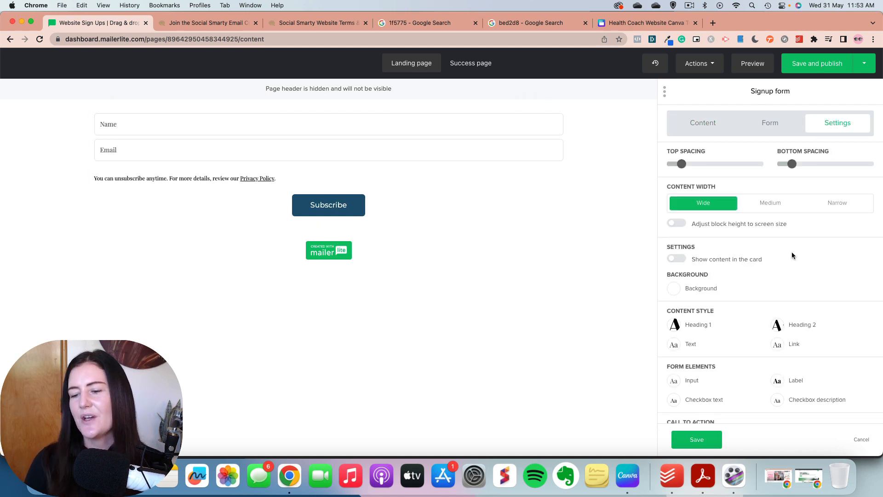
scroll(756, 317, "down", 3)
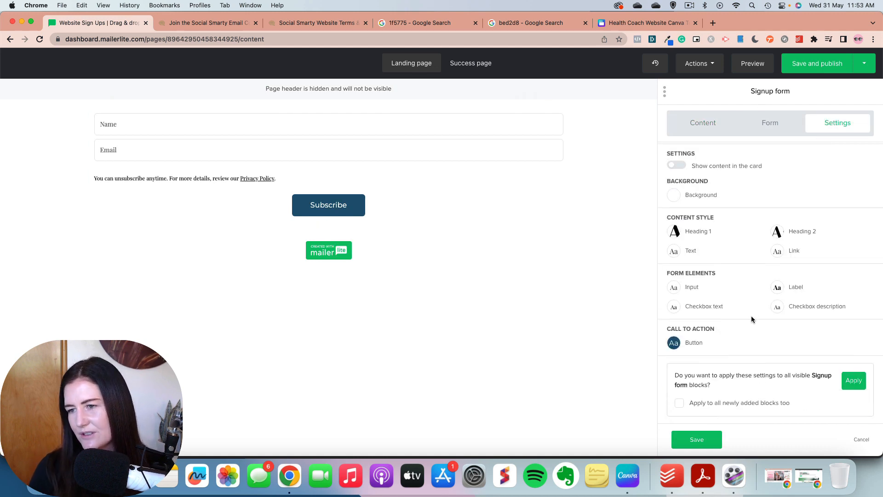
left_click(767, 124)
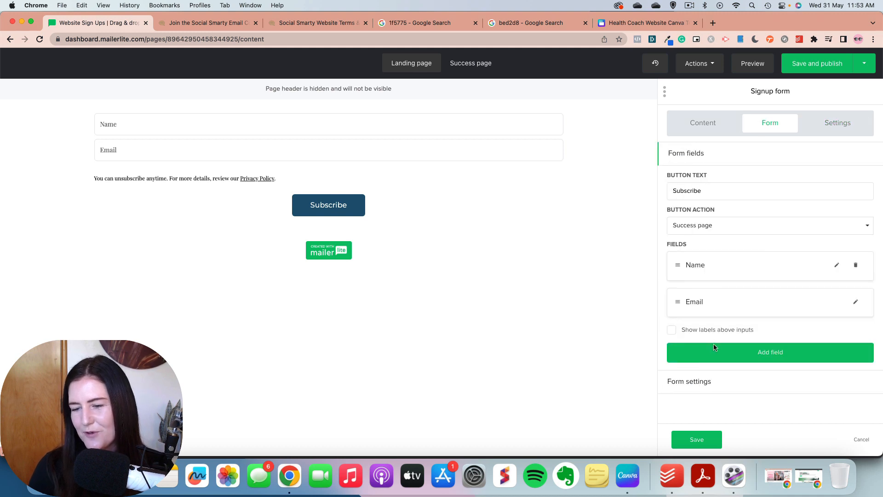
left_click(698, 383)
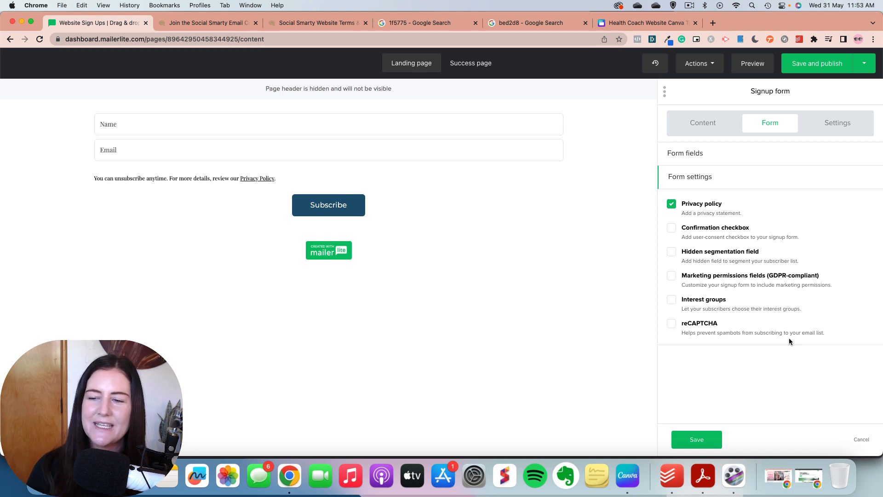
Step: Try out the confirmation checkbox, marketing permissions and interest groups options on the signup form, leaving each switched off
left_click(672, 229)
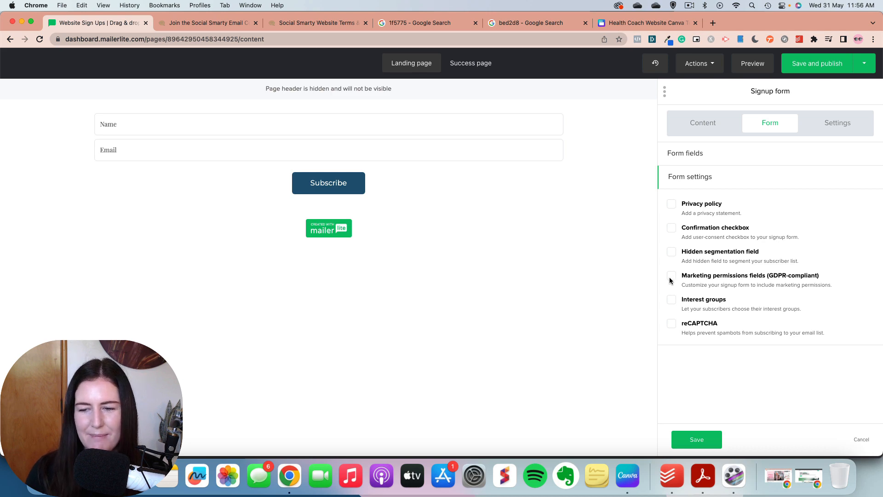
left_click(671, 276)
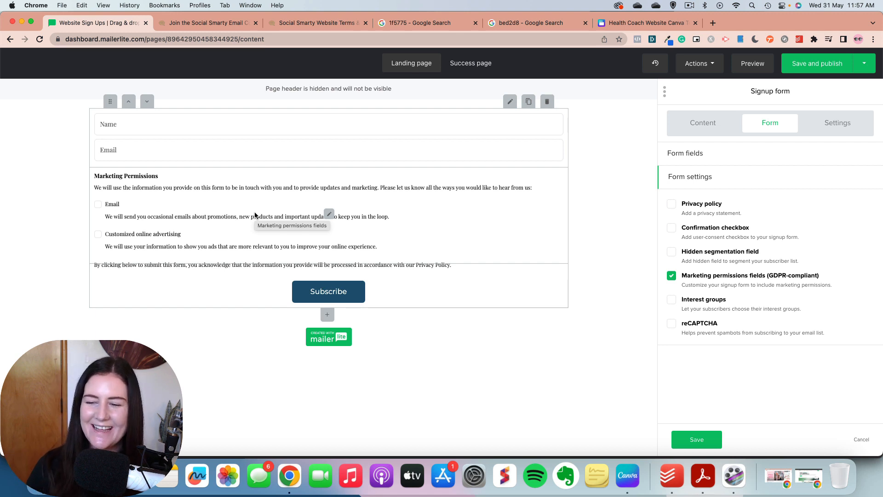
left_click(672, 276)
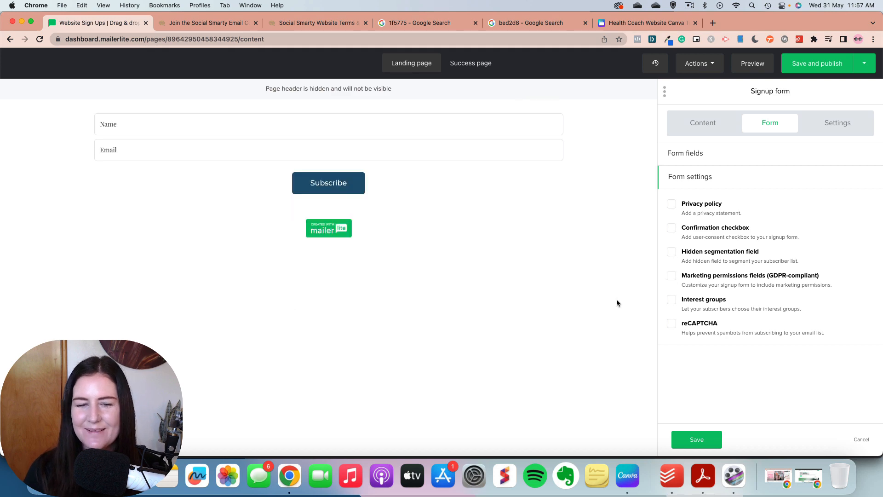
left_click(671, 300)
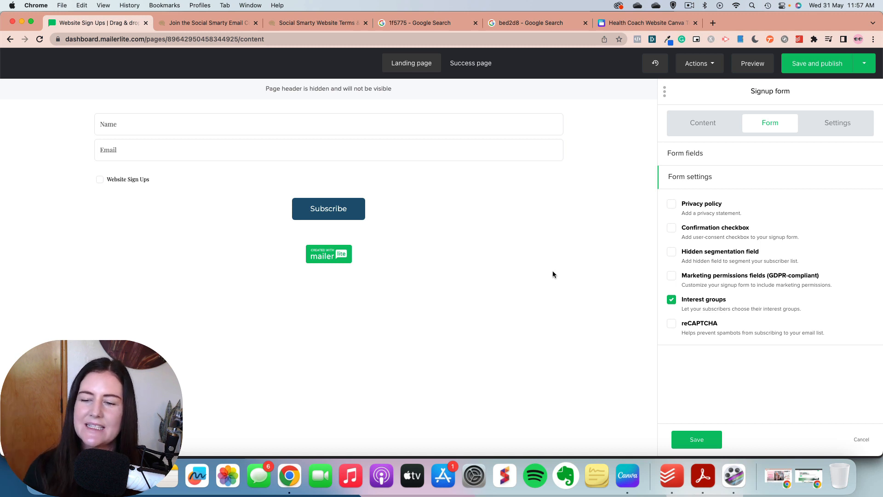
left_click(672, 300)
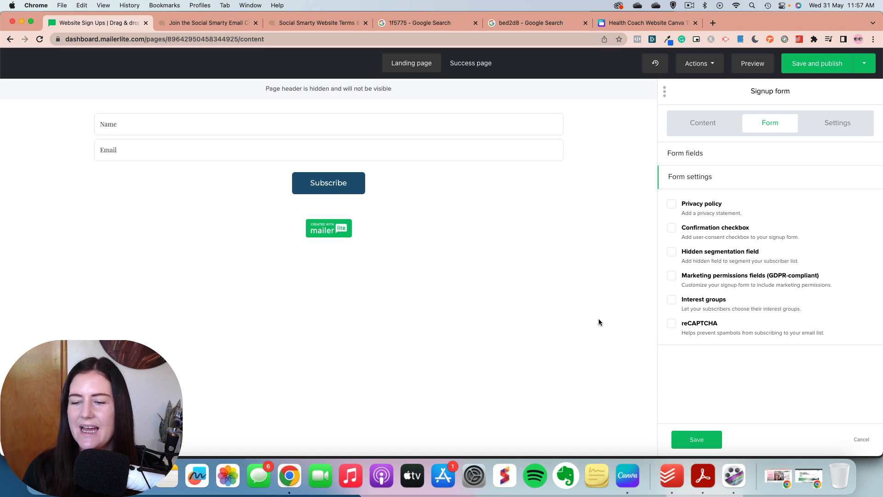
Step: Enable reCAPTCHA and the privacy policy statement on the signup form and save the block
left_click(672, 324)
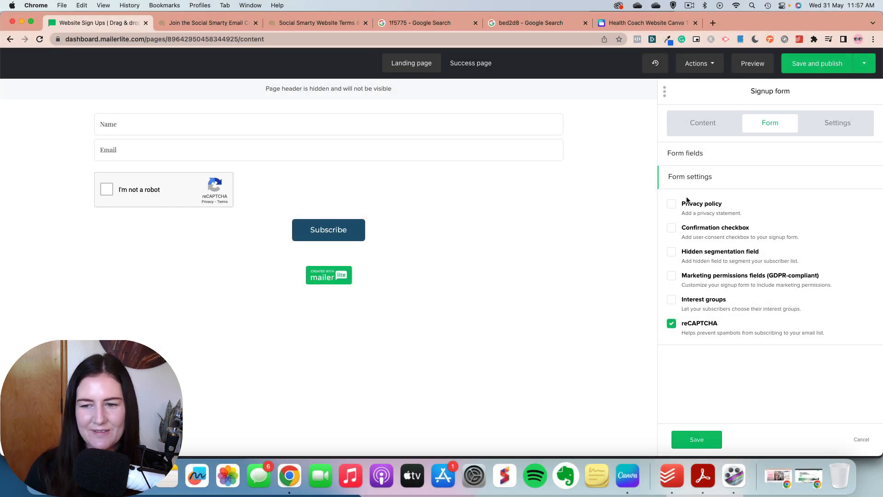
left_click(672, 203)
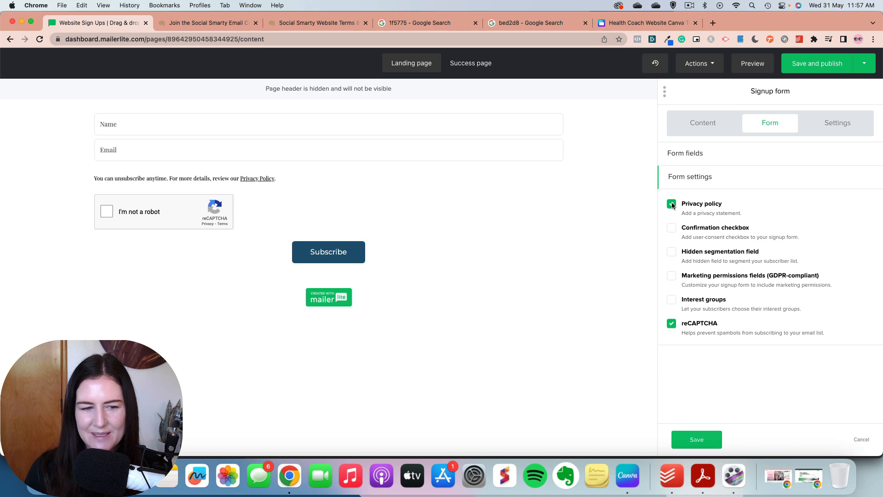
left_click(694, 442)
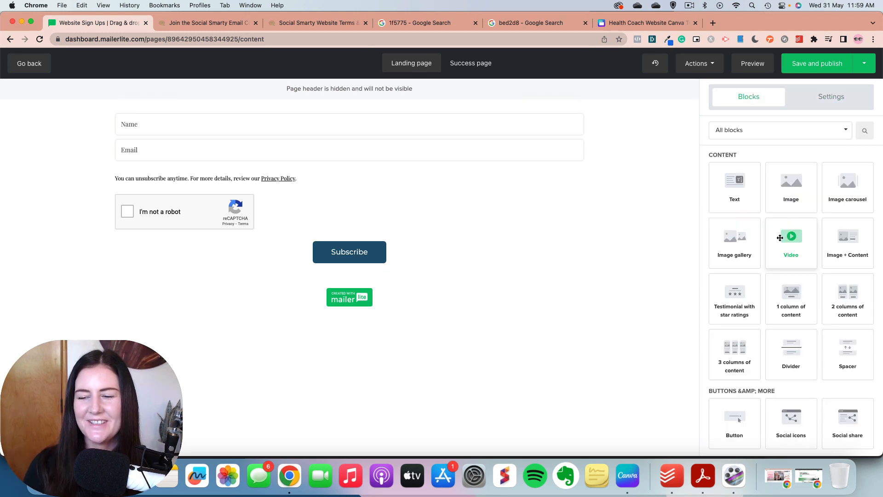
Step: Add a 2 Columns layout above the signup form, with a Text block in its left column and an Image block in its right
scroll(780, 237, "down", 6)
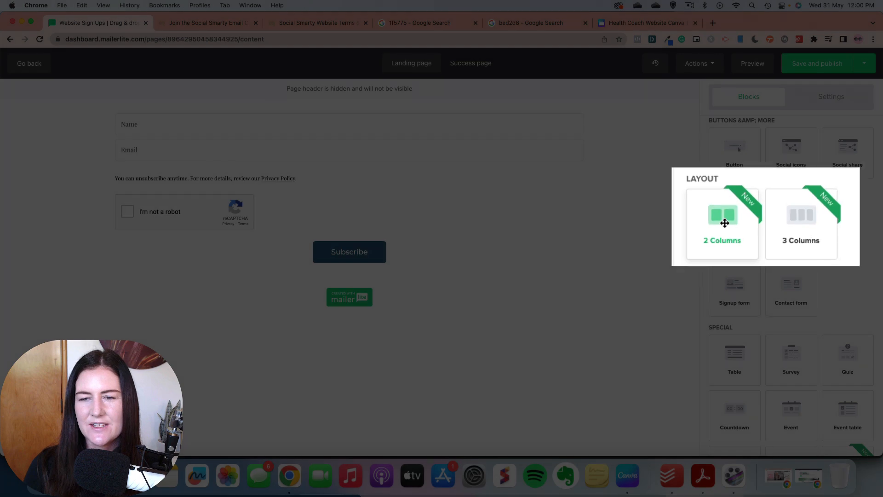
left_click_drag(725, 223, 453, 125)
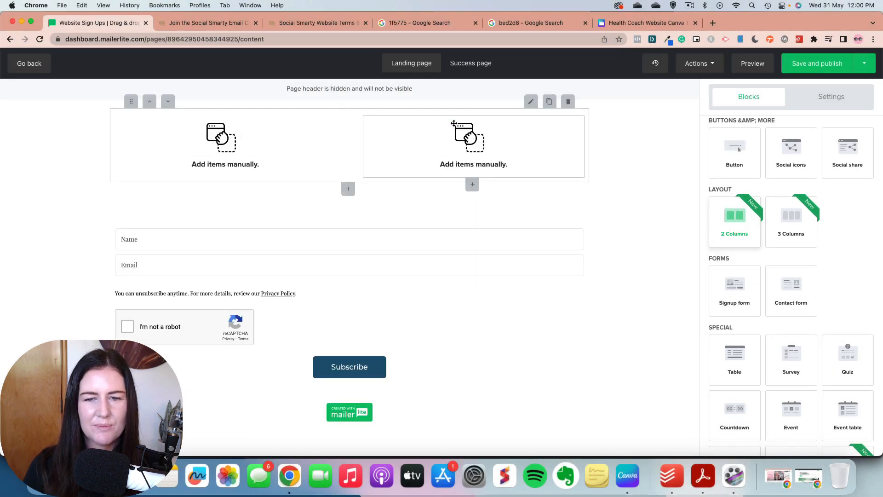
scroll(794, 178, "up", 6)
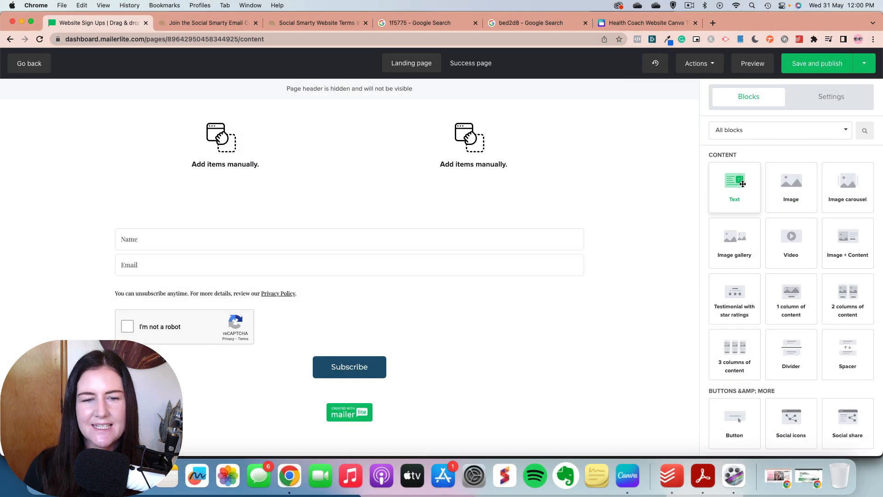
left_click_drag(742, 184, 215, 154)
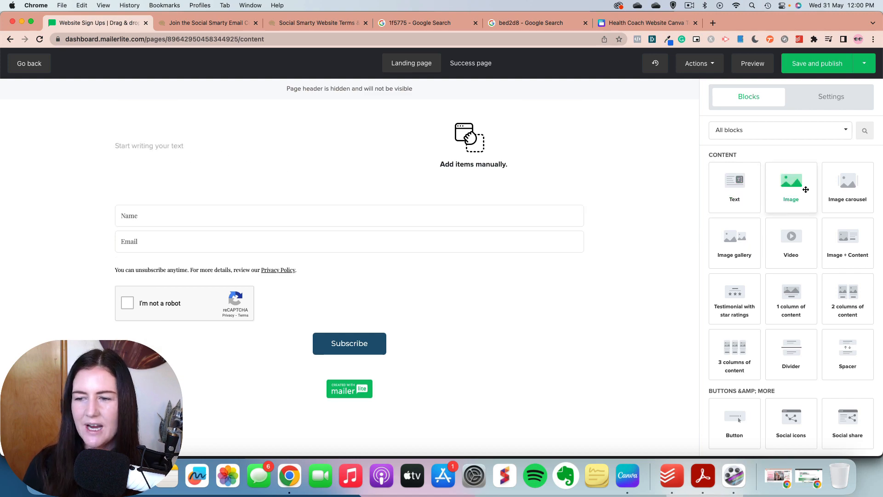
left_click_drag(801, 190, 479, 154)
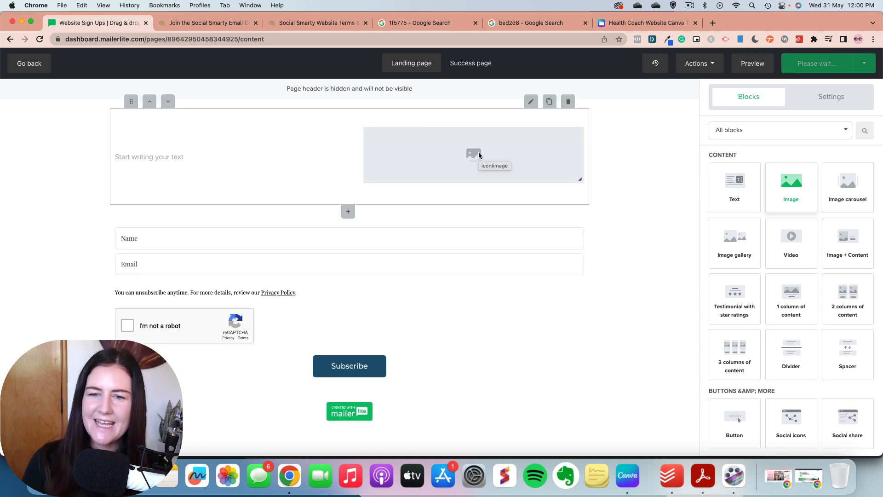
Step: Upload Social Smarty Mail.jpeg from the Desktop to the file manager and insert it into the right column's image block
left_click(516, 155)
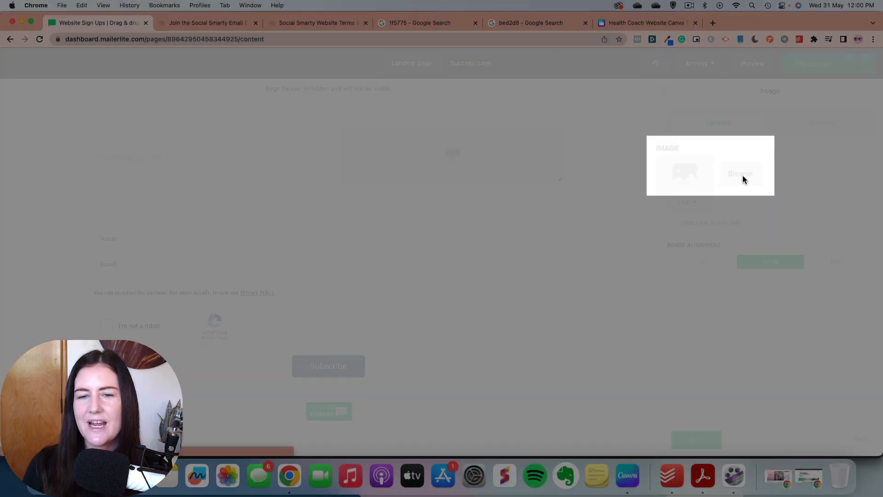
left_click(738, 174)
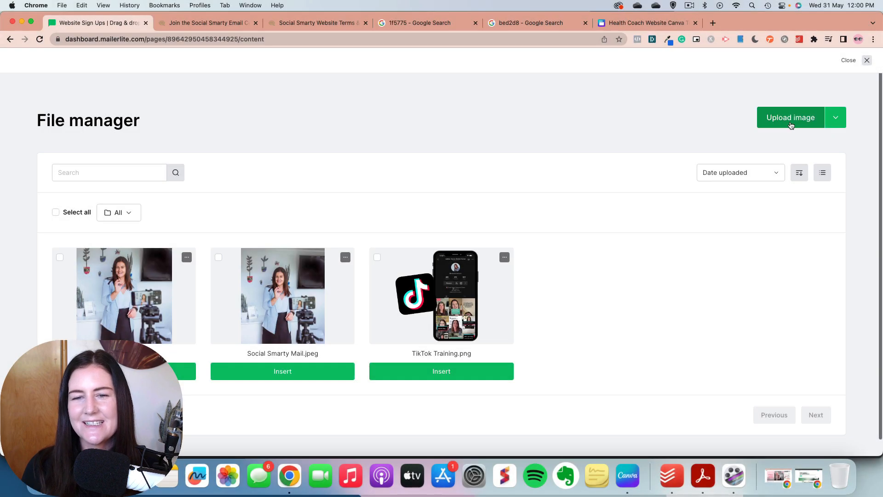
left_click(790, 124)
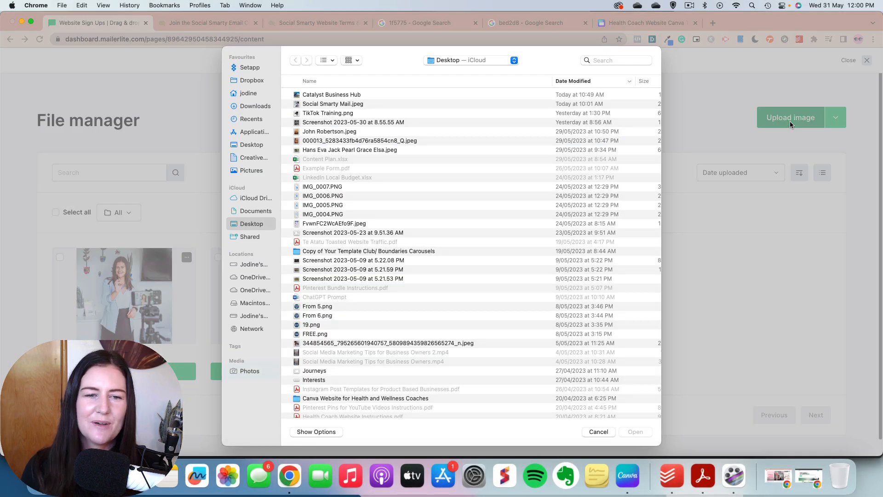
double_click(330, 105)
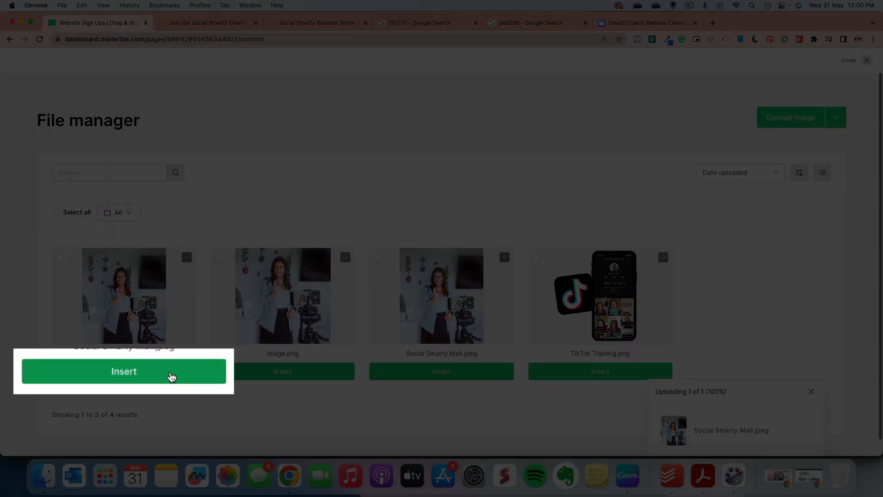
left_click(171, 376)
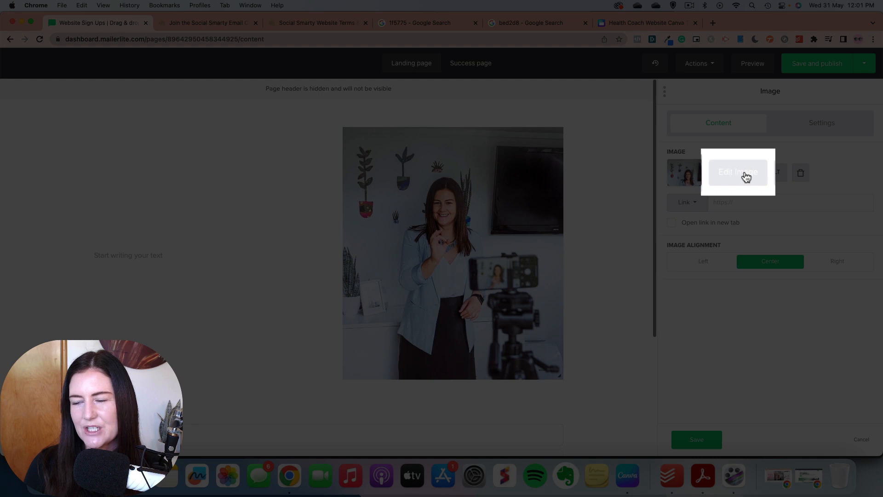
Step: Crop the image in the two-column block to a Square, with the crop area shifted slightly down, and save the edit
left_click(745, 173)
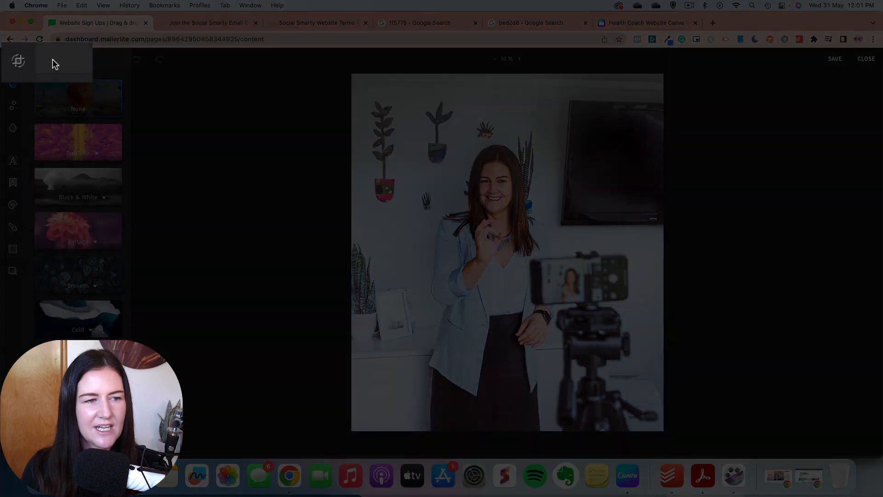
left_click(55, 65)
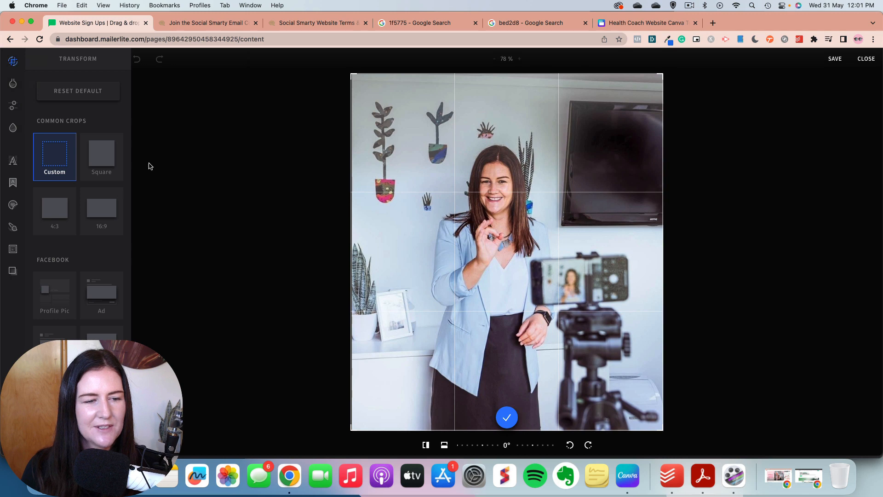
left_click(107, 161)
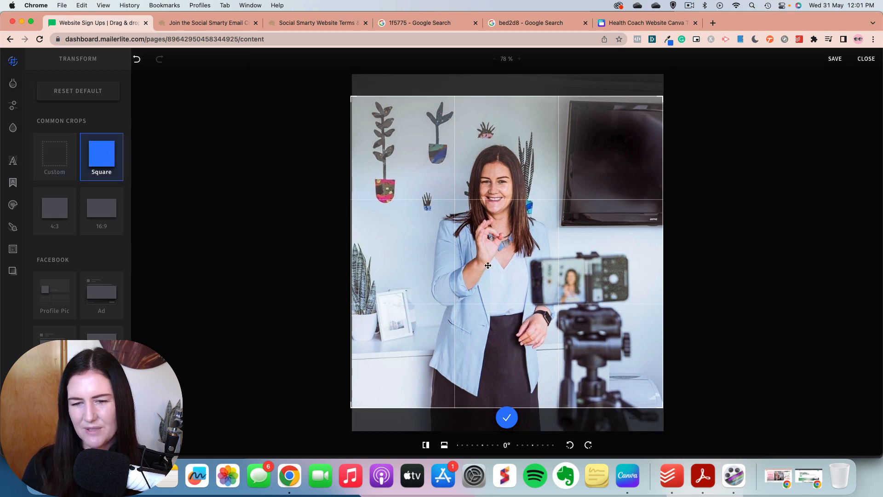
left_click_drag(534, 209, 535, 227)
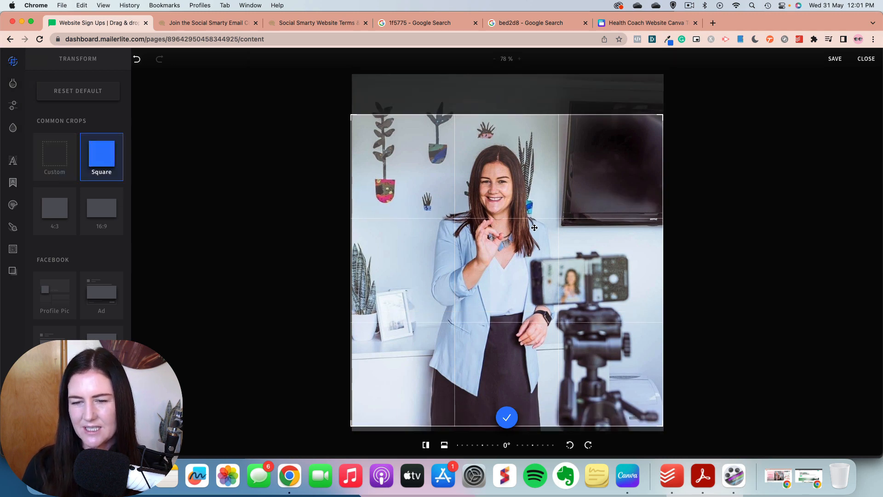
left_click(836, 60)
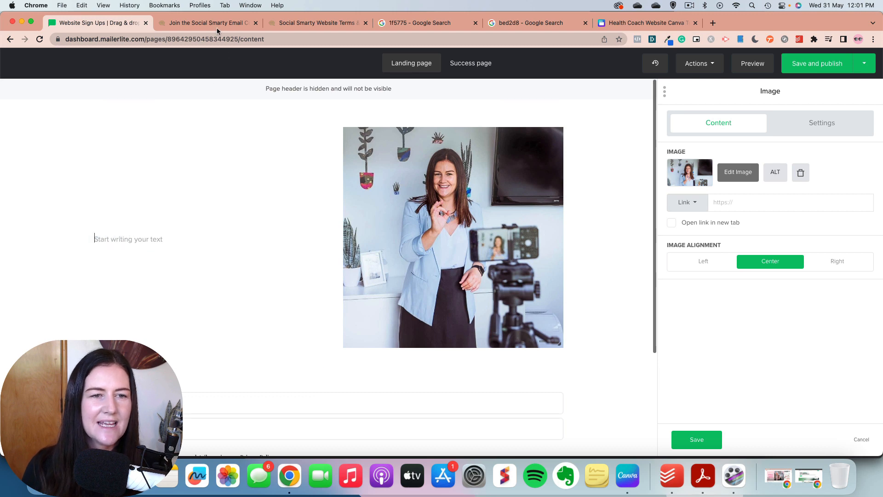
Step: Copy "Get the good stuff delivered straight to your inbox" from the Social Smarty signup page into the empty text block as unformatted text
left_click(218, 23)
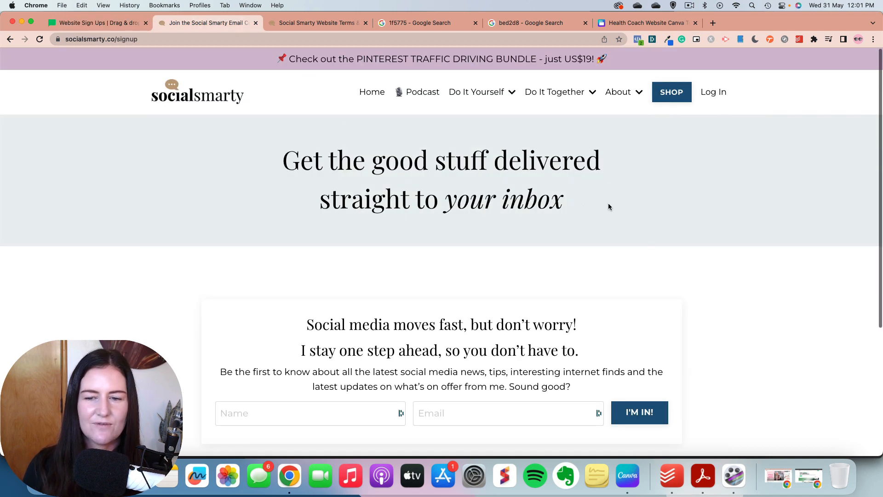
left_click_drag(608, 202, 259, 161)
key("super+c")
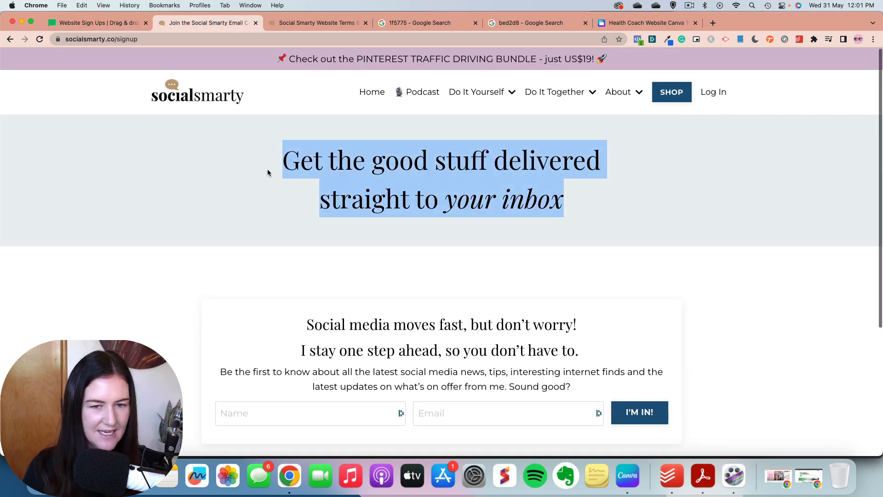
left_click(118, 24)
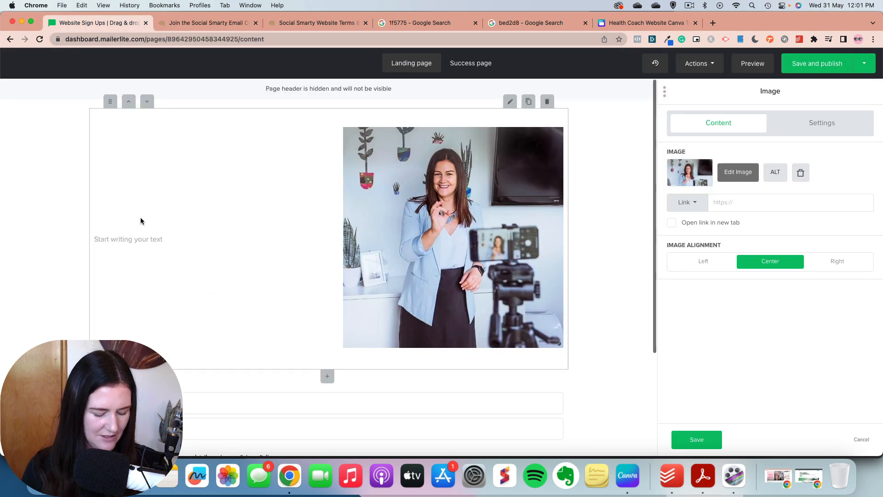
key("super+v")
key("Return")
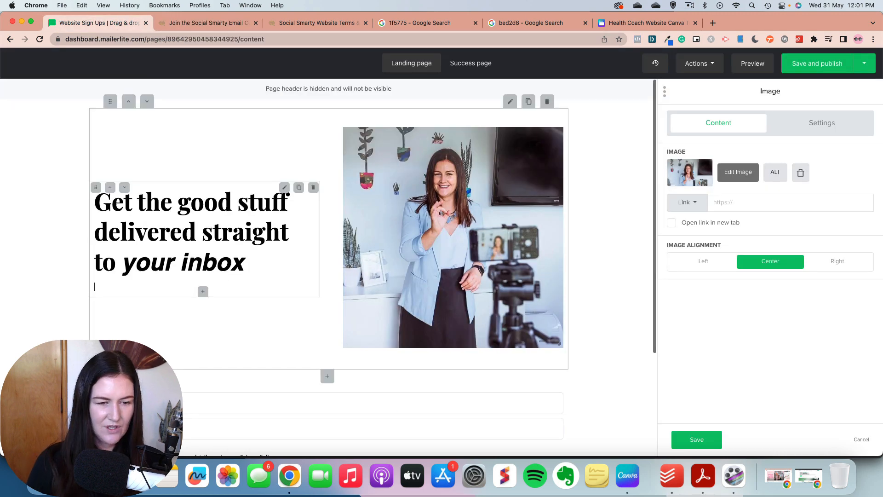
key("super+z")
key("super+z")
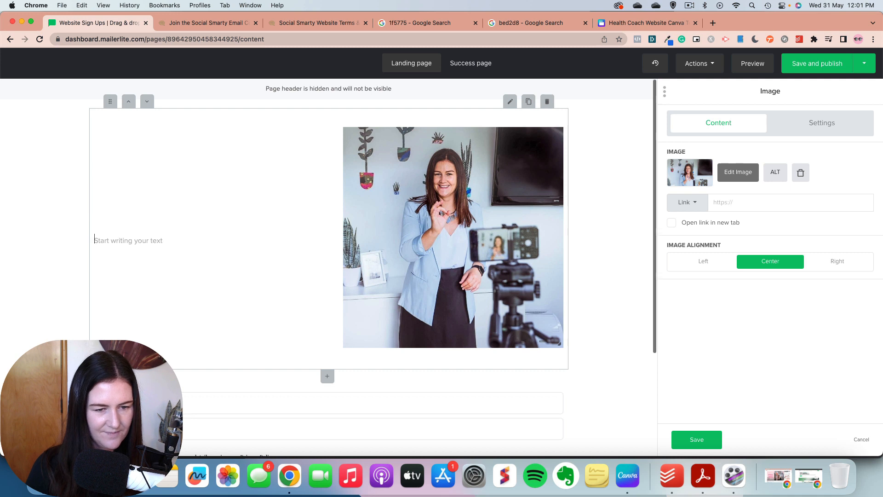
key("super+v")
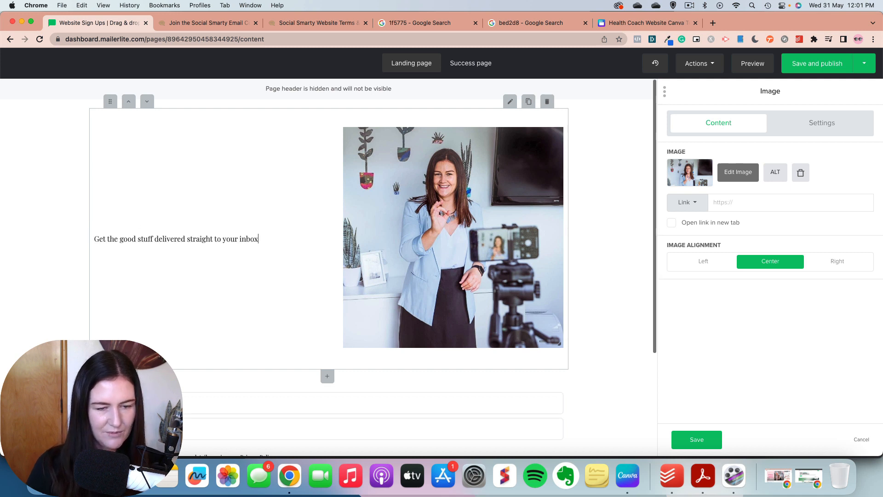
key("Return")
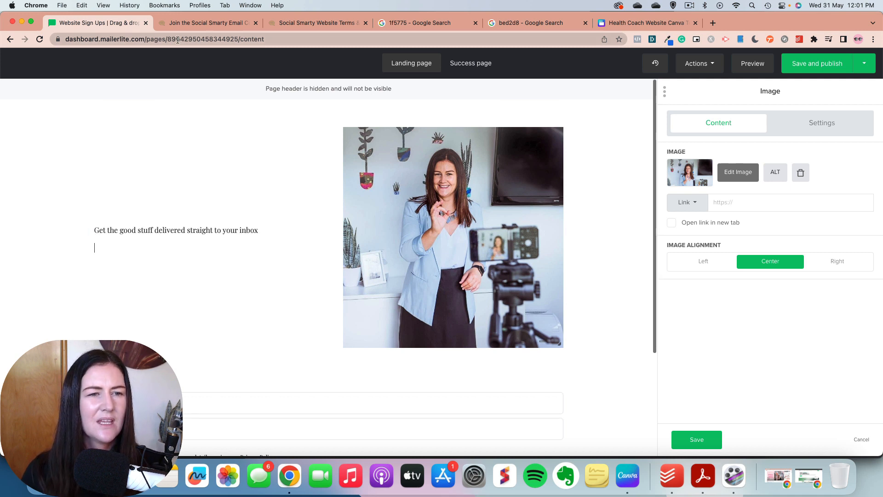
Step: Copy the signup page's intro text below the headline without formatting, and start a new paragraph at "Be the first to know"
left_click(187, 25)
scroll(342, 240, "down", 3)
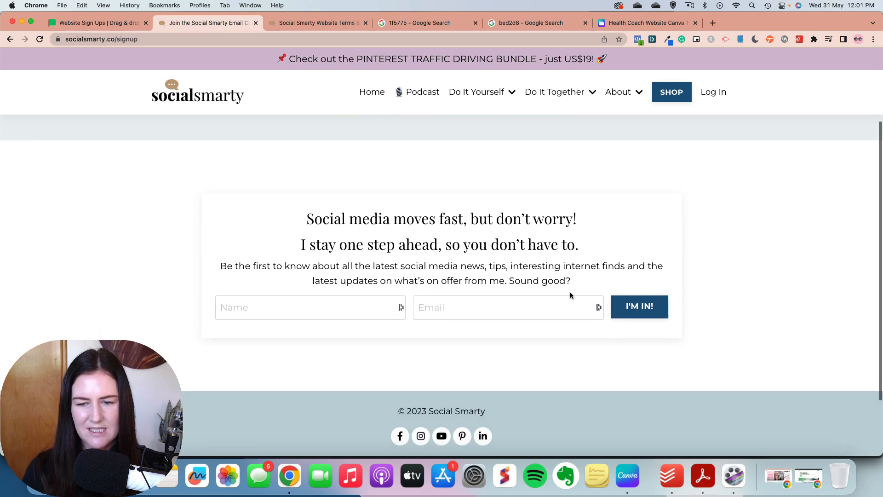
left_click_drag(571, 282, 302, 221)
key("super+c")
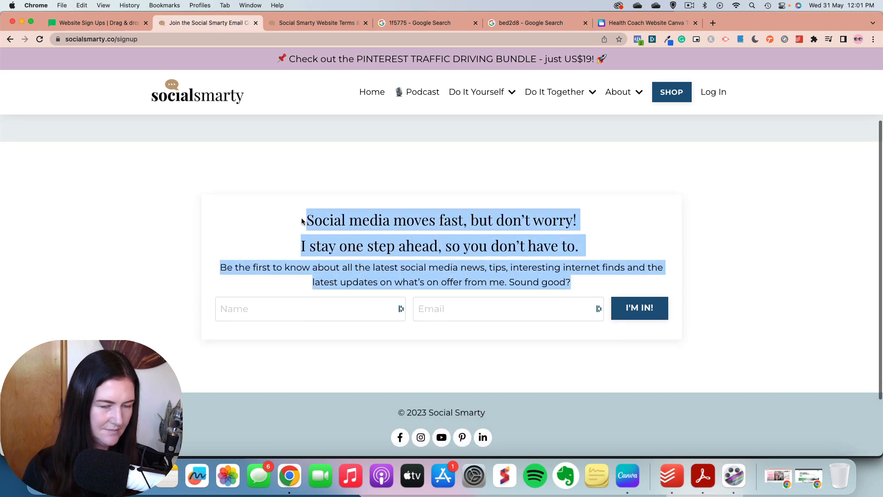
left_click(99, 23)
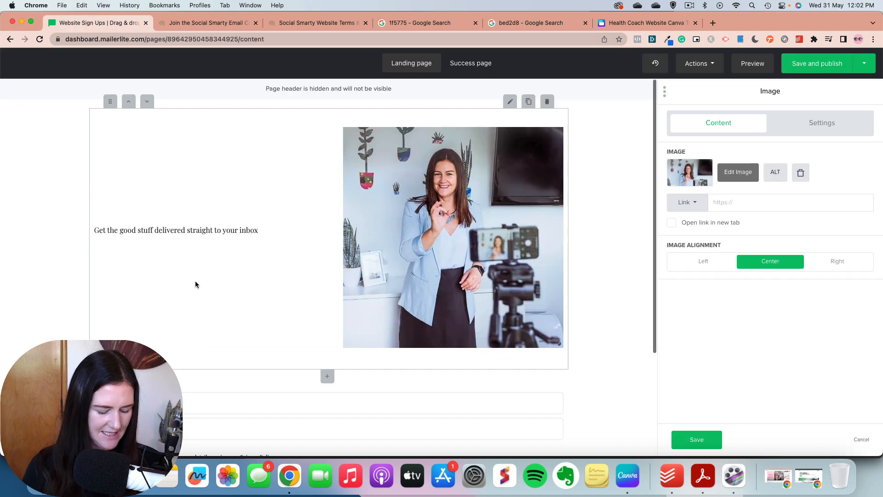
key("super+v")
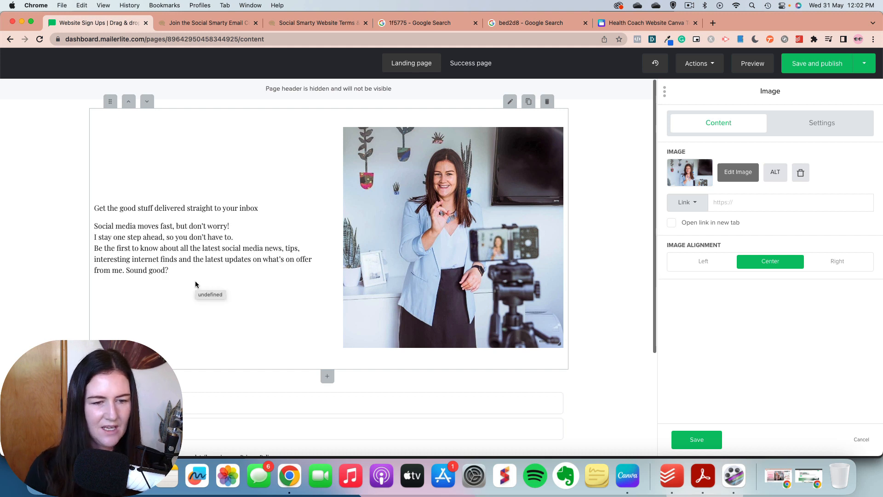
left_click(240, 240)
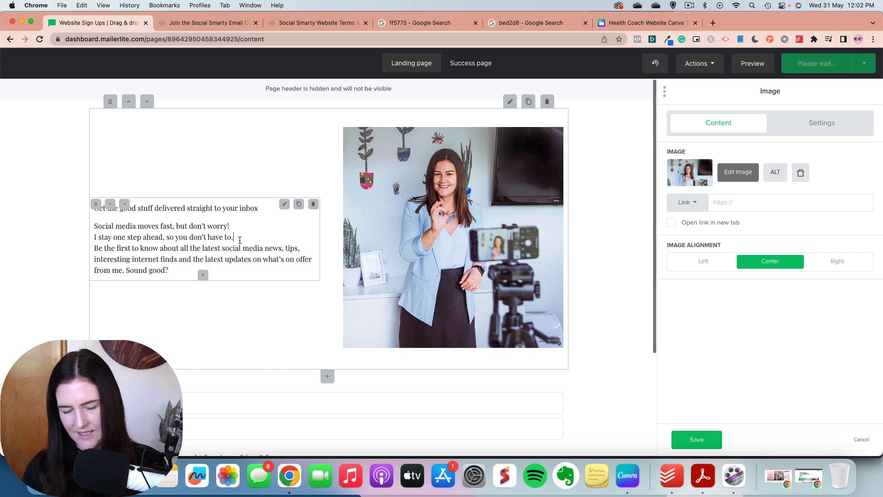
key("Return")
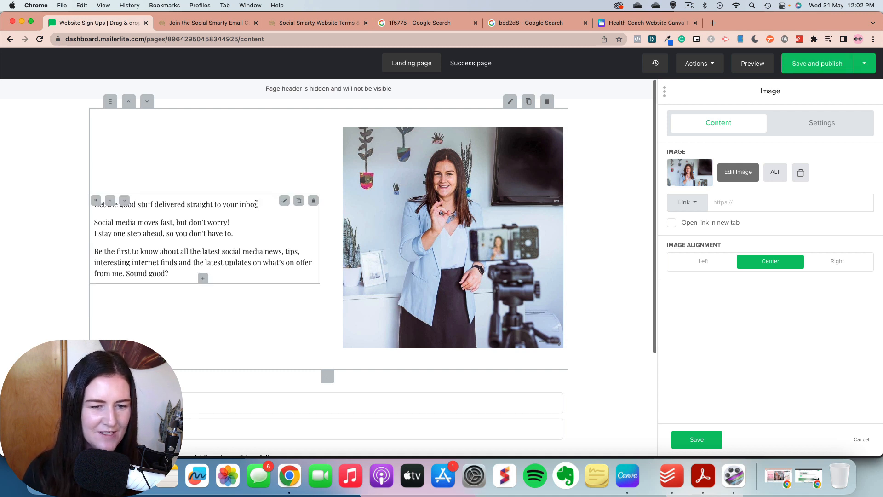
Step: Format the line "Get the good stuff delivered straight to your inbox" as Heading 1
left_click_drag(258, 205, 92, 205)
left_click(158, 204)
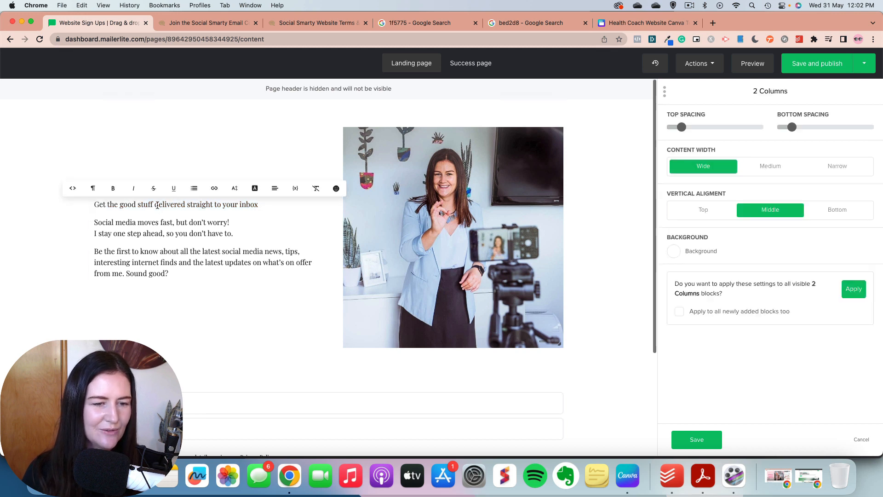
left_click(261, 205, "shift")
left_click(94, 204, "shift")
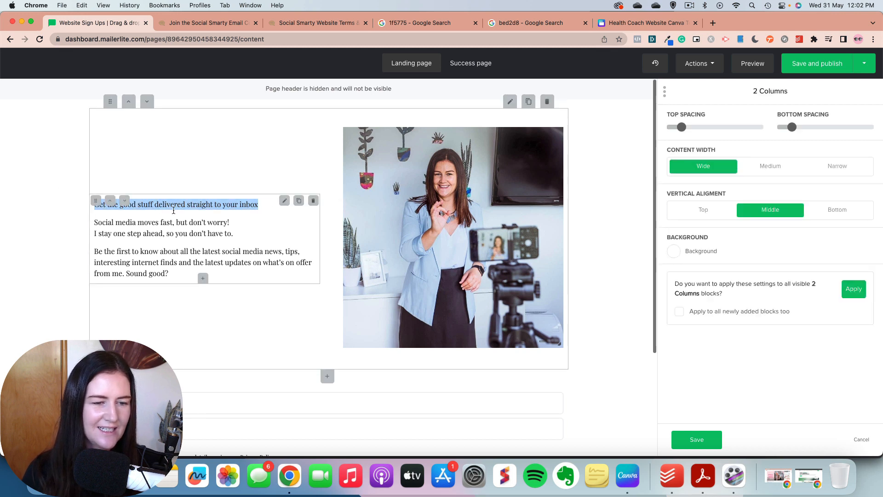
left_click(168, 202)
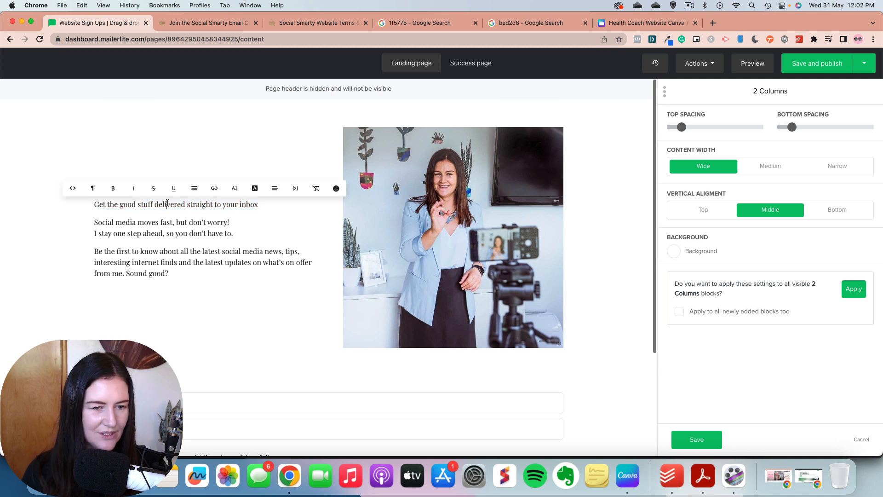
double_click(167, 203)
left_click(168, 203)
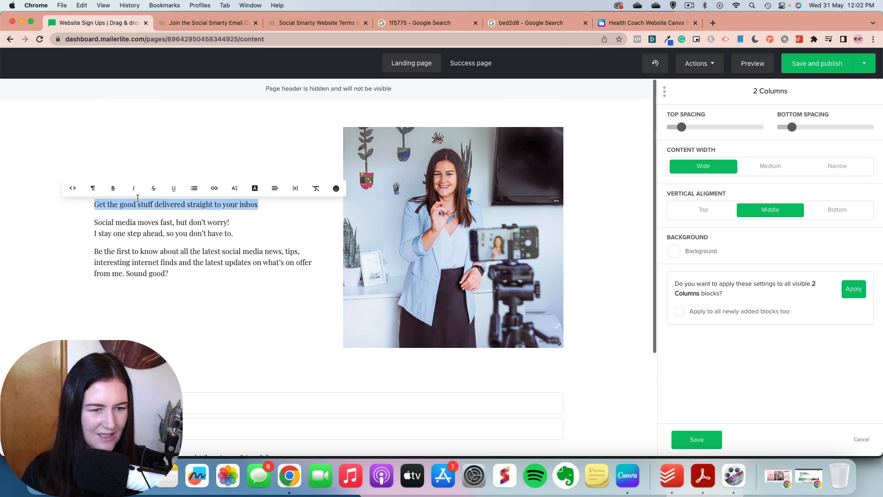
left_click(93, 188)
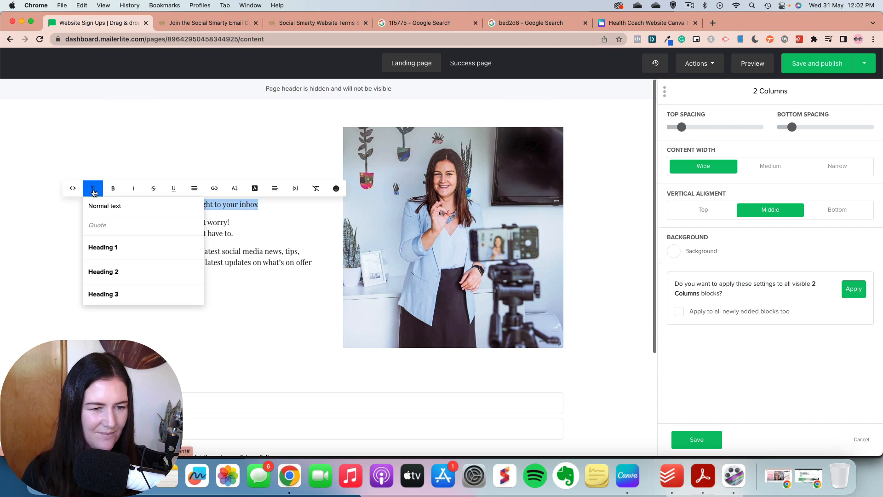
left_click(120, 248)
left_click(255, 245)
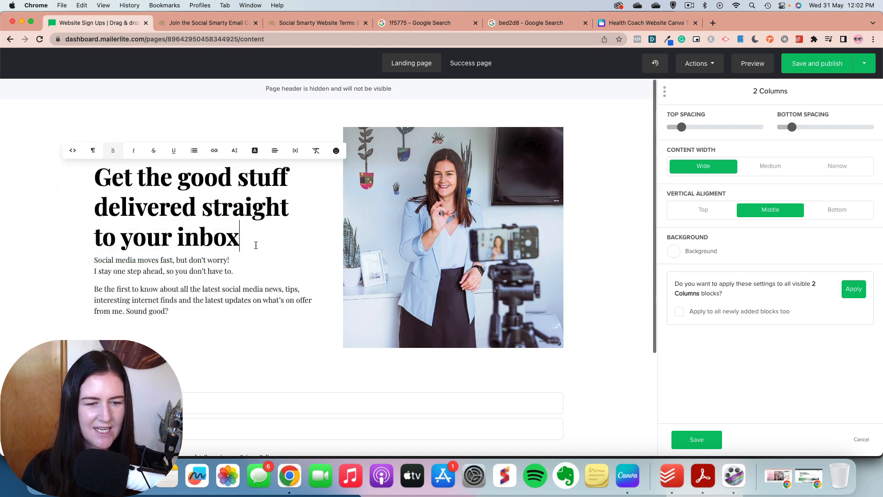
Step: Format the two lines starting "Social media moves fast" as Heading 3 and add a blank line above and below them
left_click_drag(233, 271, 94, 260)
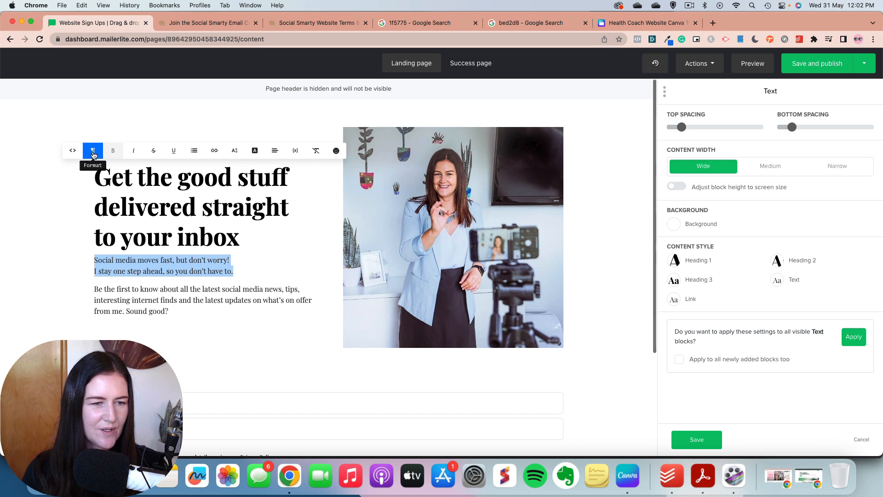
left_click(93, 150)
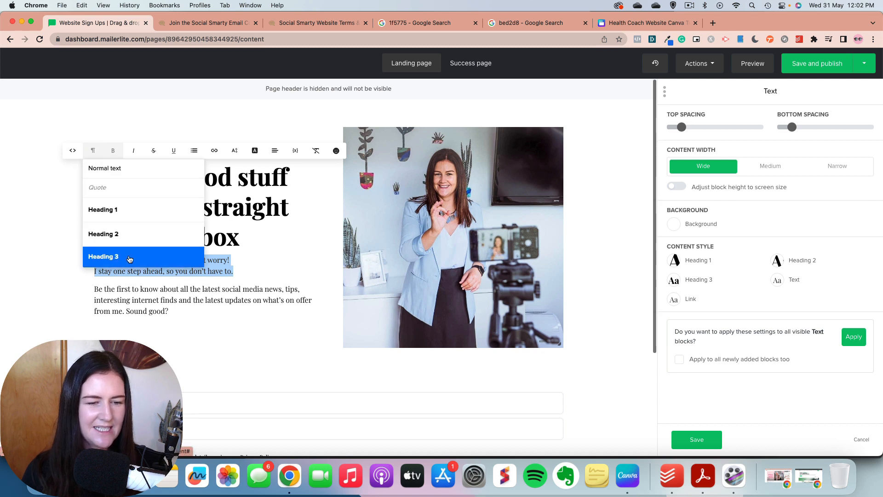
left_click(126, 260)
left_click(289, 274)
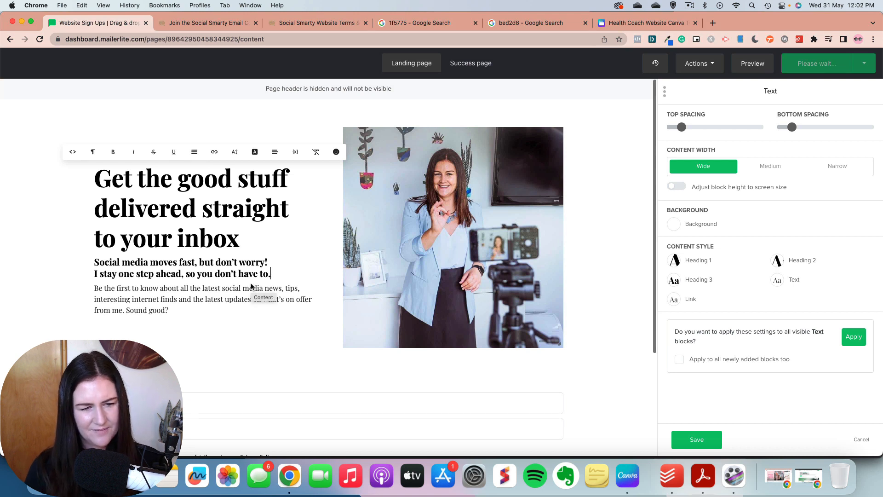
key("Return")
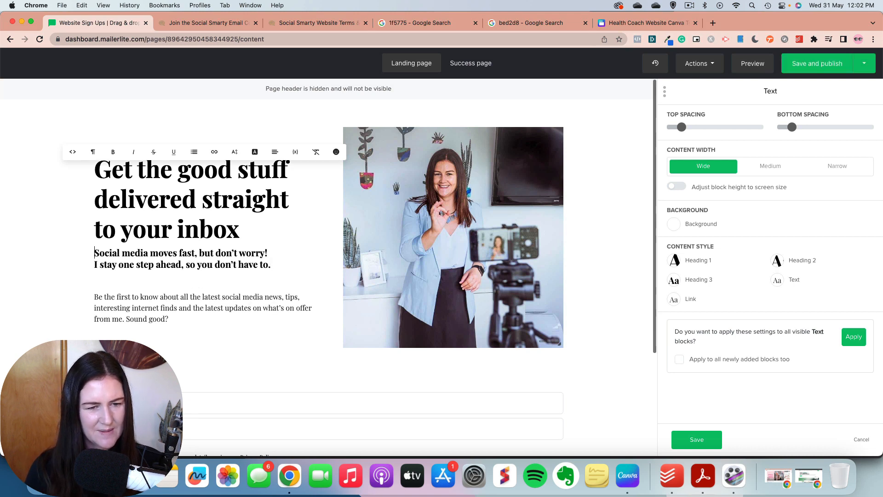
key("Return")
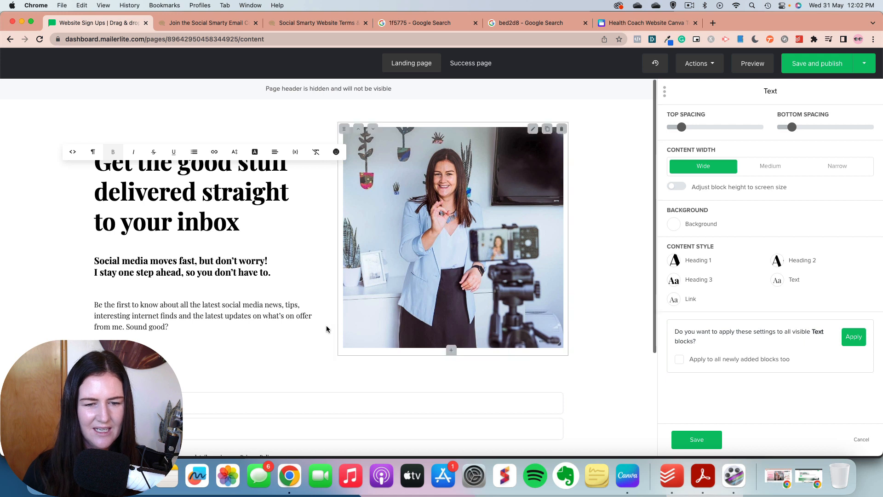
left_click(607, 289)
Step: Put "Sound good?" in its own paragraph at the end of the text block
left_click(180, 305)
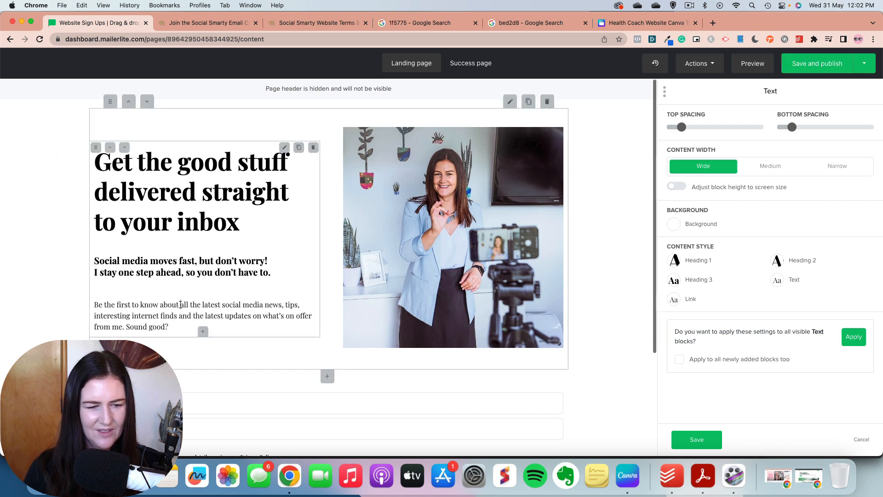
left_click(126, 326)
key("Return")
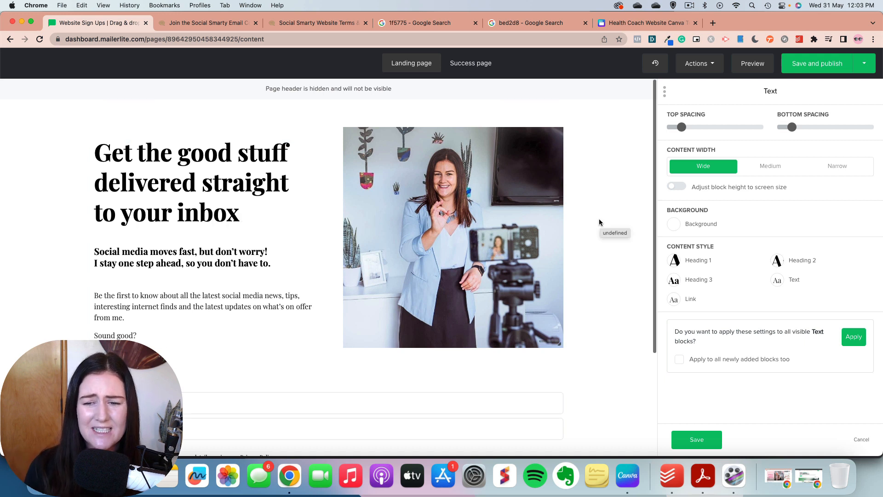
Step: Review the landing page from the headline to the signup form in the editor and in the desktop preview
scroll(599, 222, "down", 2)
scroll(600, 220, "down", 4)
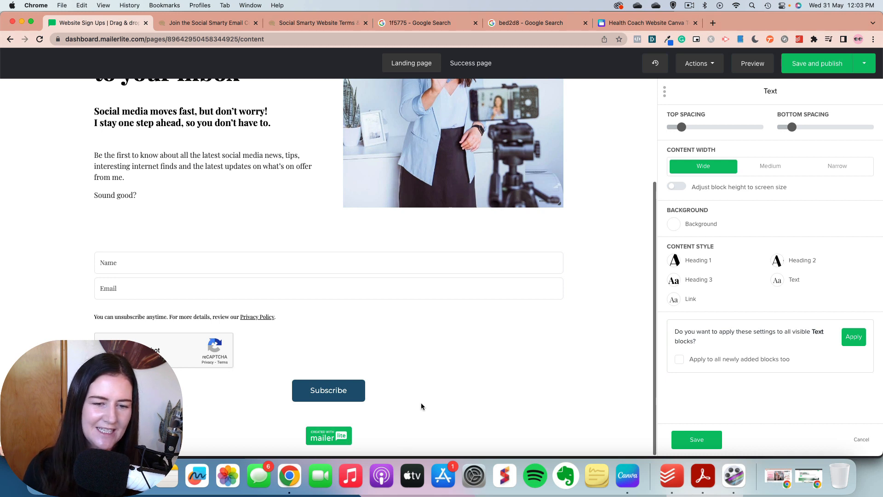
scroll(427, 401, "up", 5)
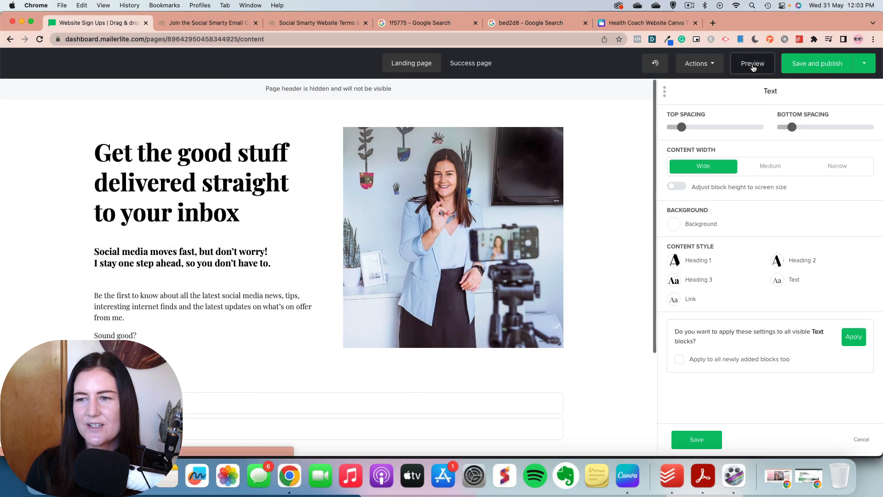
left_click(753, 65)
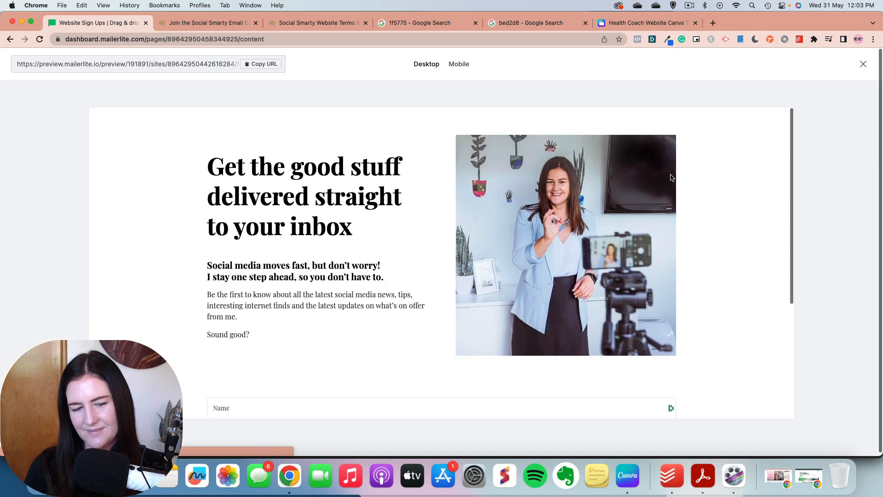
scroll(681, 187, "down", 5)
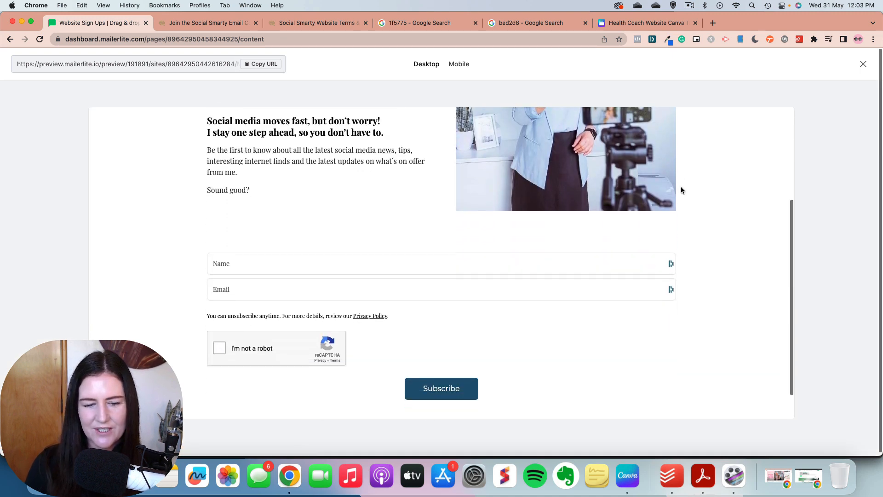
Step: Check the mobile preview of the landing page from the headline to the signup form, and close the preview
scroll(681, 190, "up", 5)
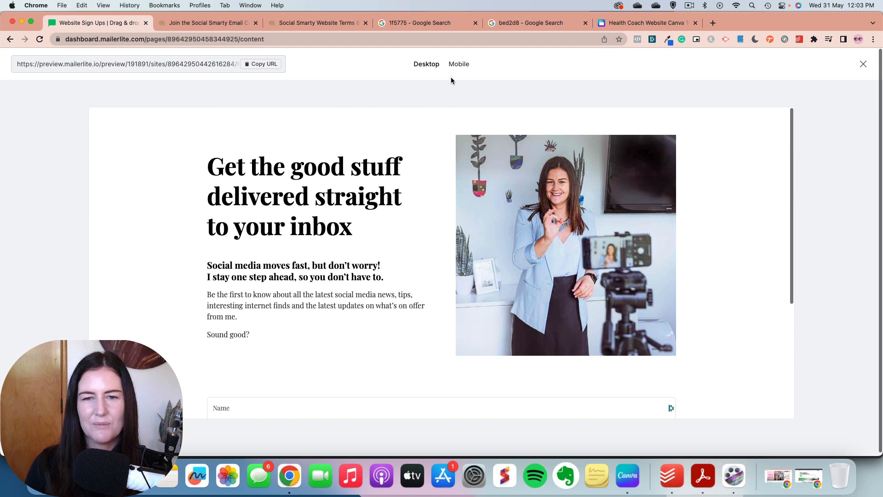
left_click(459, 66)
scroll(488, 184, "down", 5)
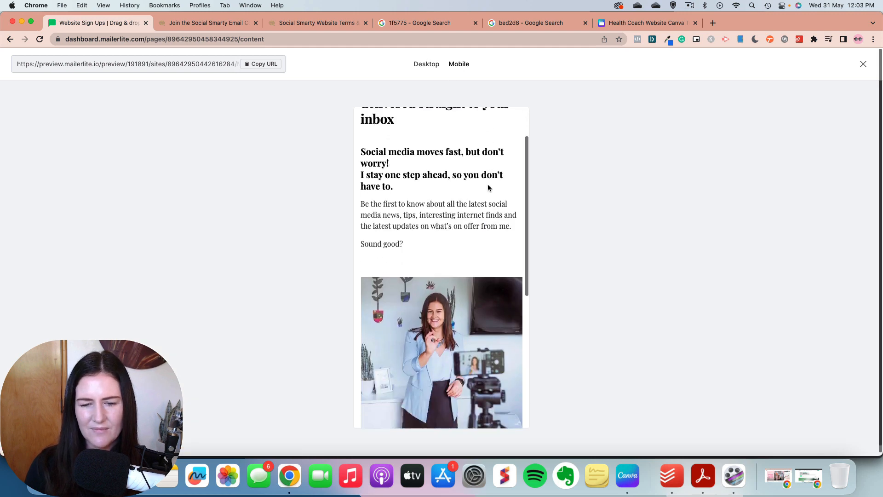
scroll(488, 181, "down", 2)
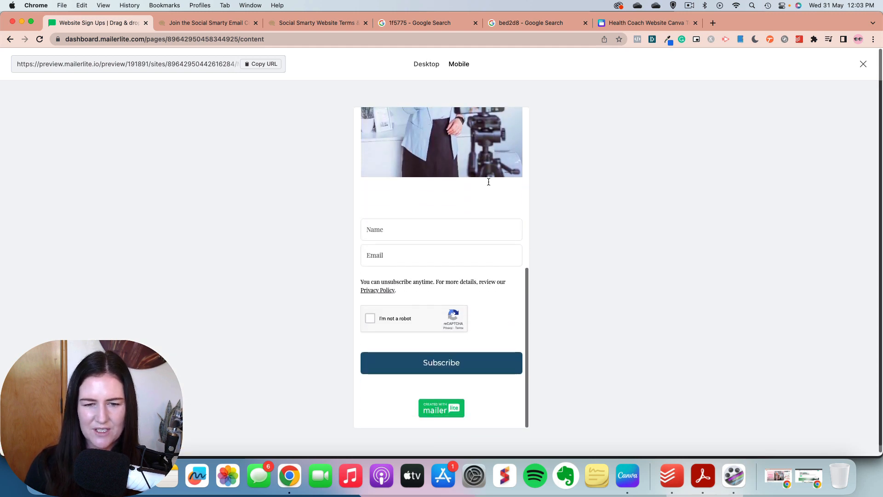
scroll(489, 182, "up", 5)
scroll(488, 182, "up", 2)
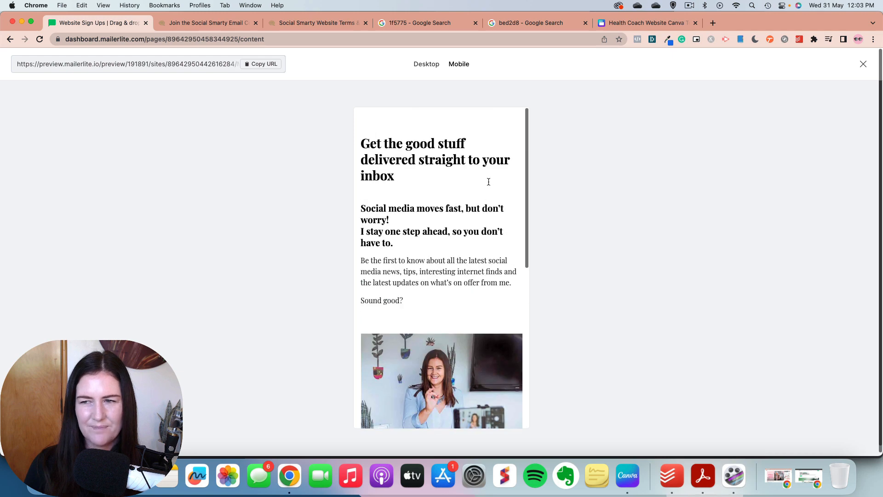
left_click(863, 63)
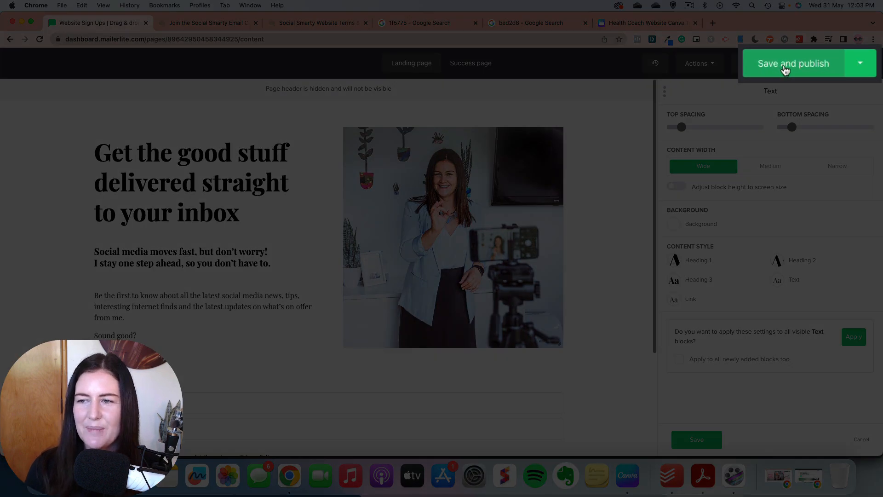
Step: Save and publish the landing page and set its subscribepage.io URL ending to "social-smarty-sign-up"
left_click(785, 68)
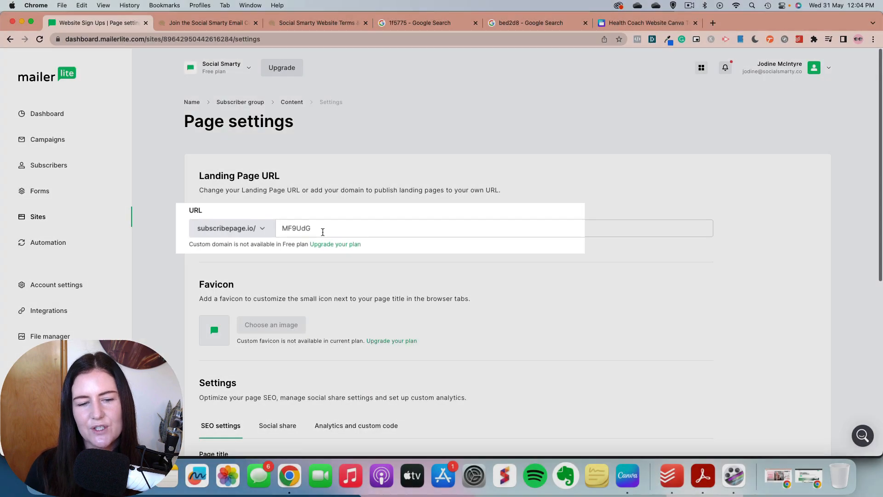
scroll(325, 233, "down", 1)
scroll(326, 233, "down", 2)
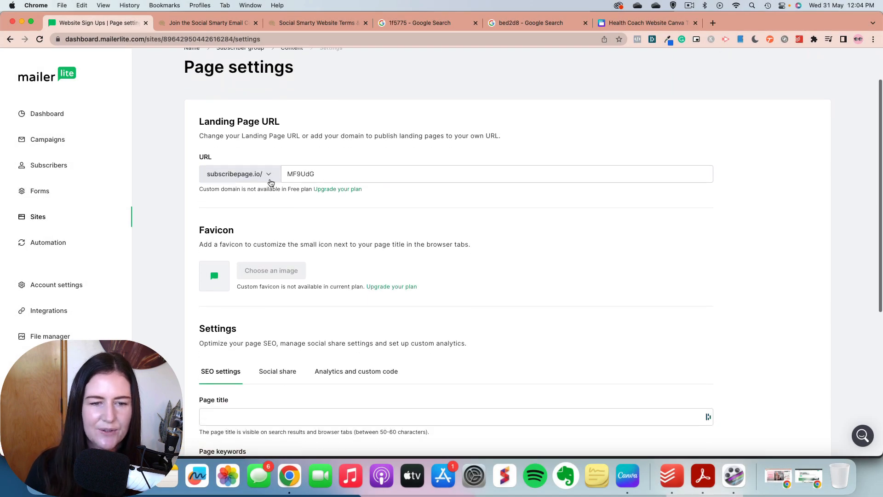
double_click(334, 174)
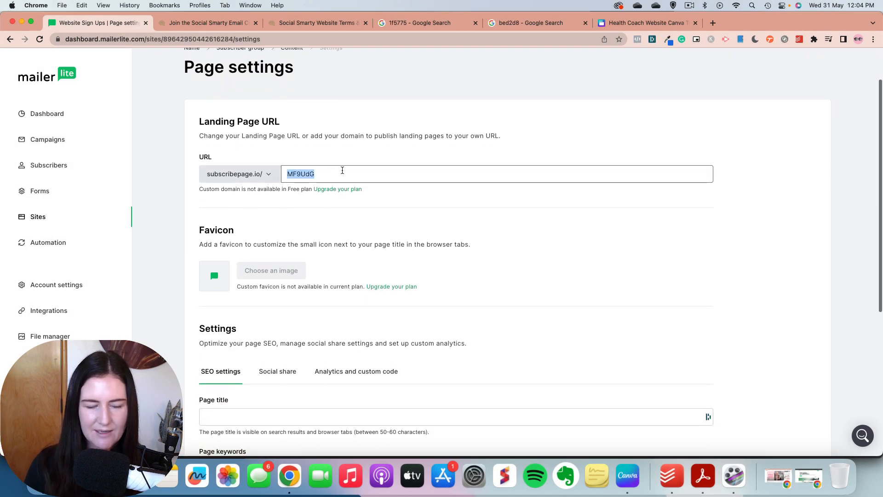
type("social")
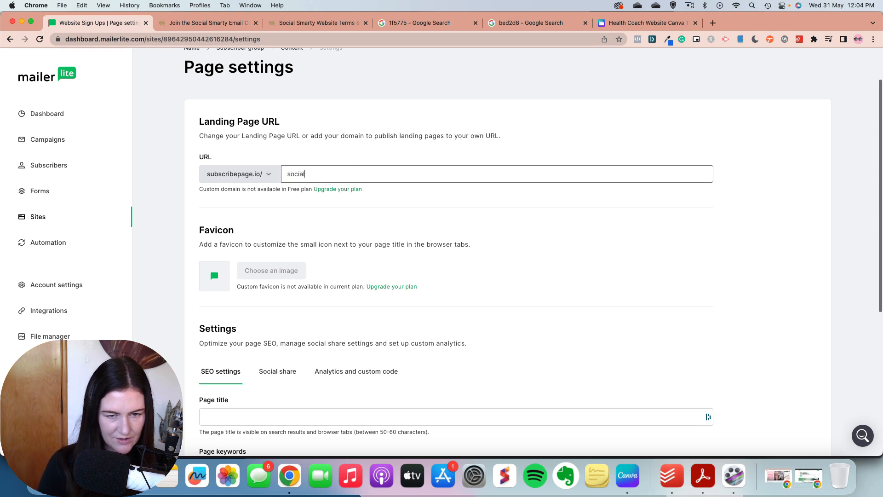
type("-smarty")
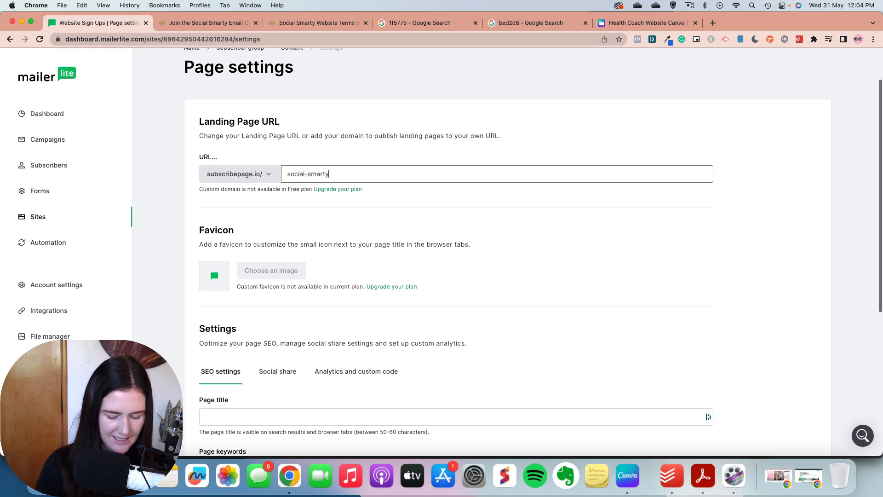
type("-sign-u")
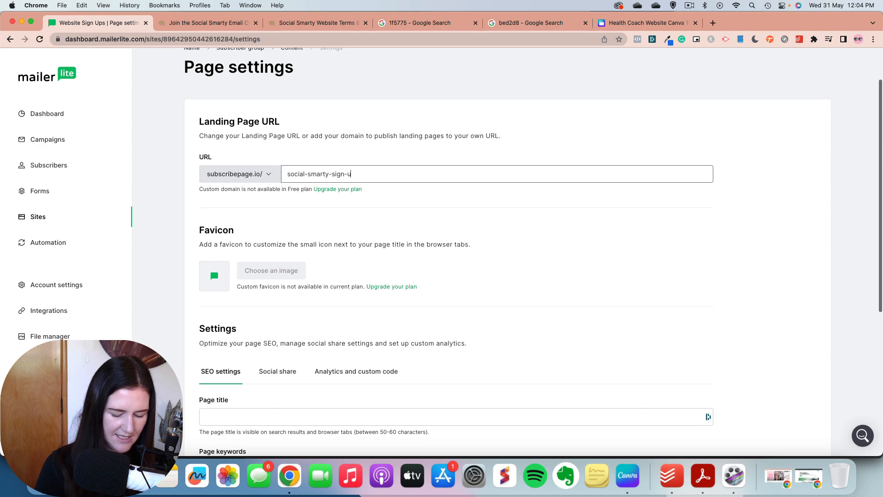
type("p")
left_click(369, 221)
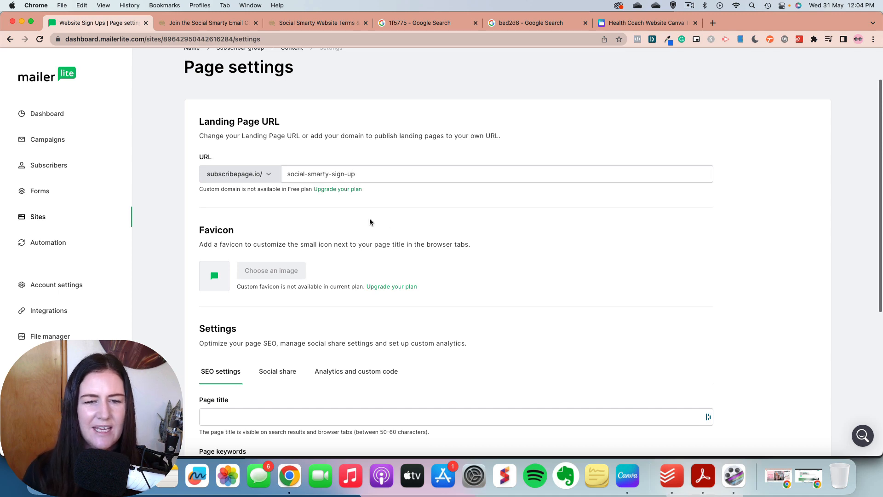
Step: Look through the SEO, social share, and analytics and custom code settings, and save the page settings
scroll(276, 225, "down", 2)
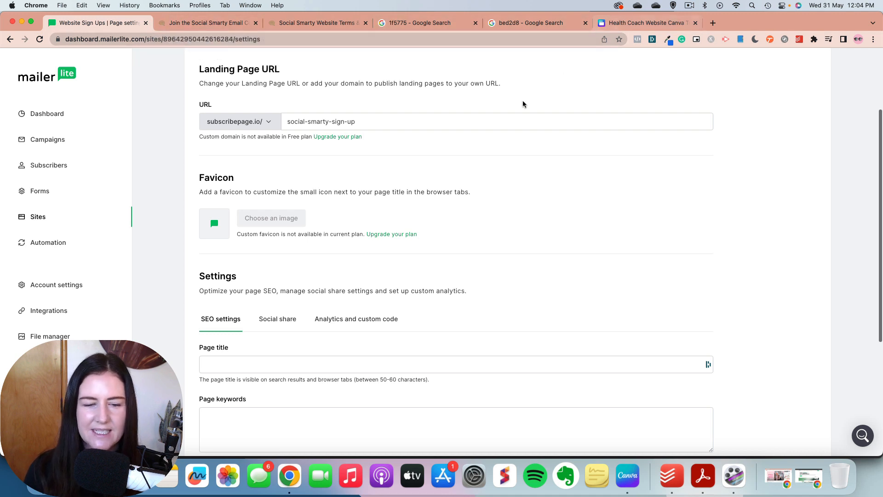
scroll(399, 98, "down", 5)
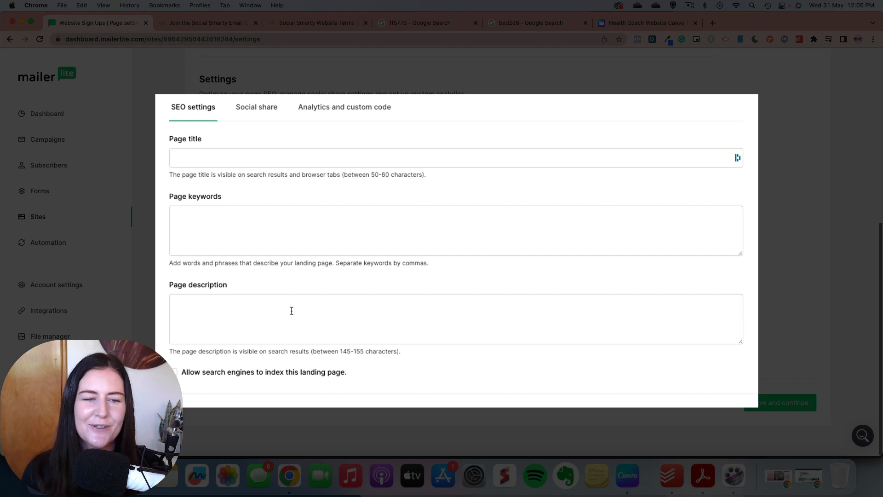
left_click(257, 113)
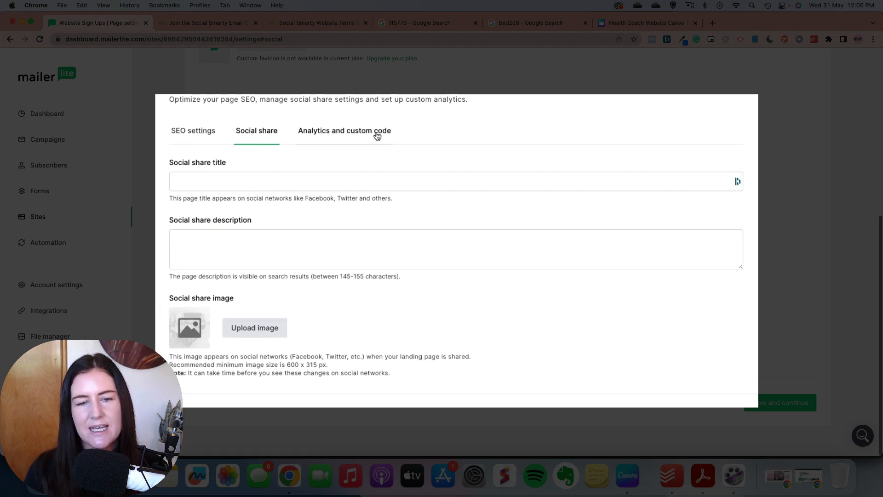
left_click(362, 134)
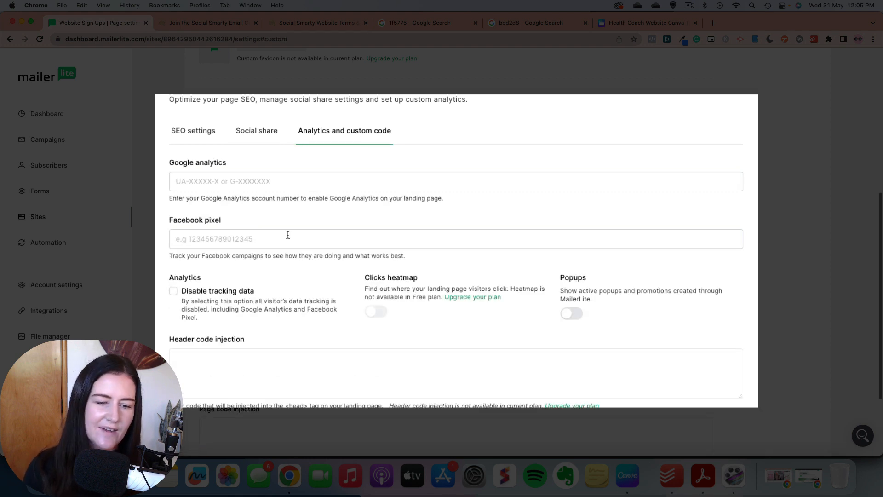
scroll(259, 197, "down", 3)
scroll(259, 192, "down", 2)
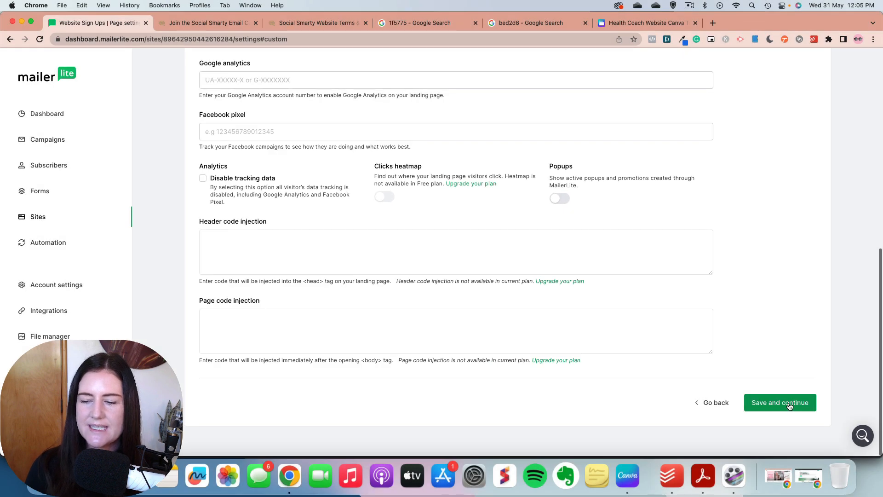
left_click(789, 406)
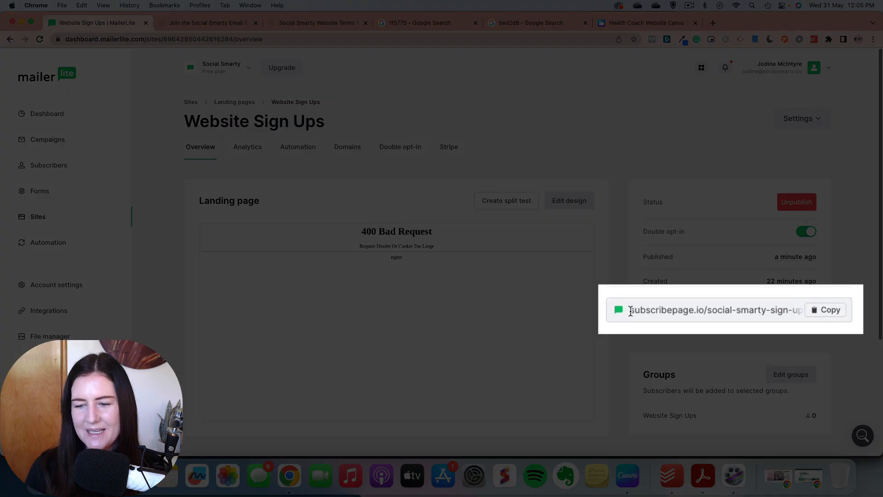
Step: Copy the published landing page's URL and open it in a new browser tab
left_click(826, 314)
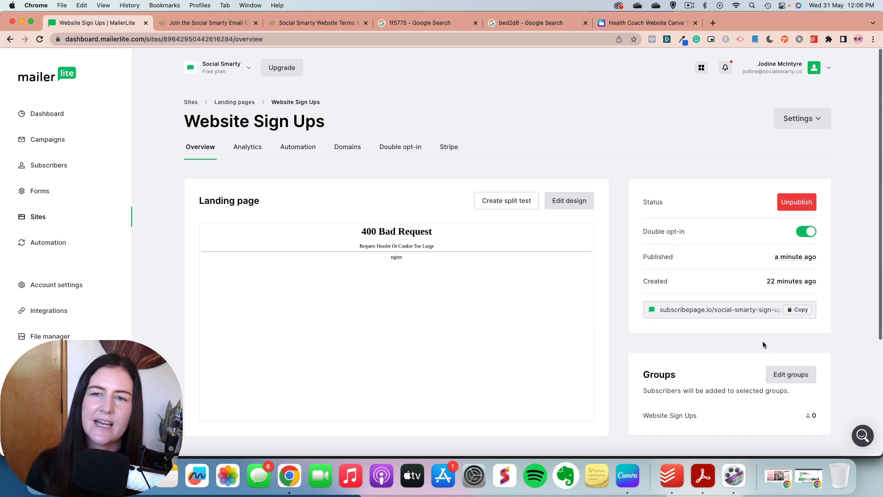
left_click(713, 23)
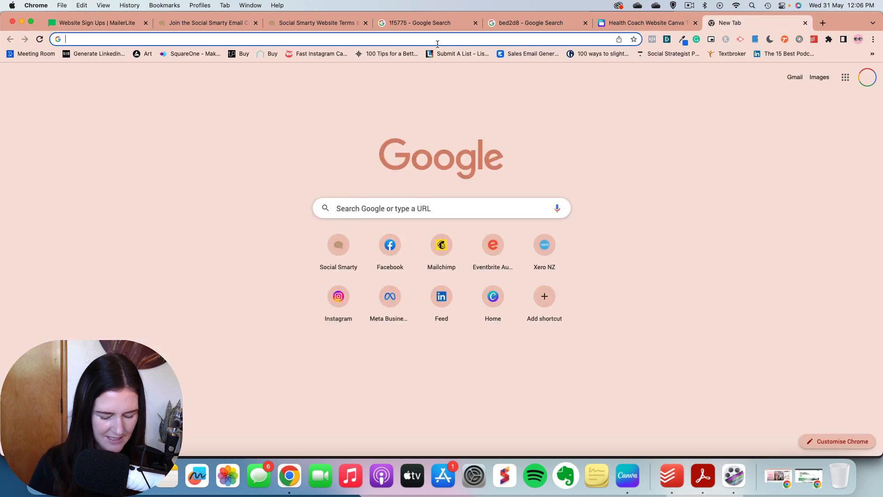
key("super+v")
key("Return")
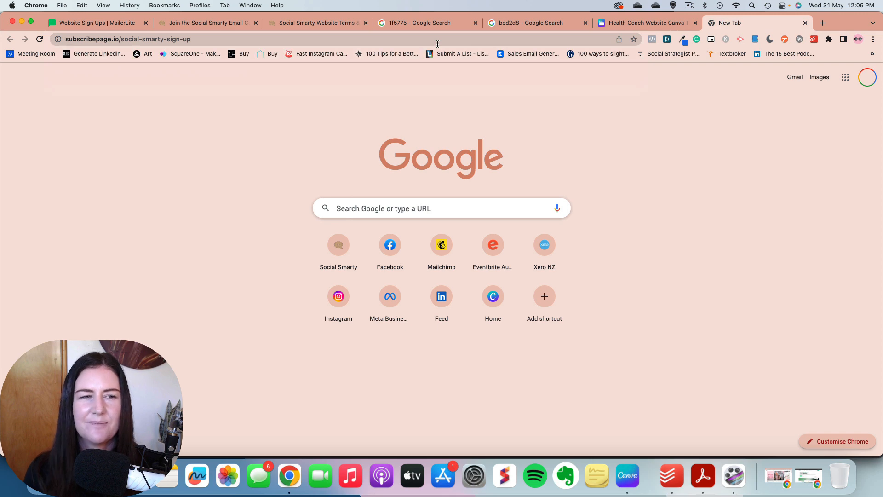